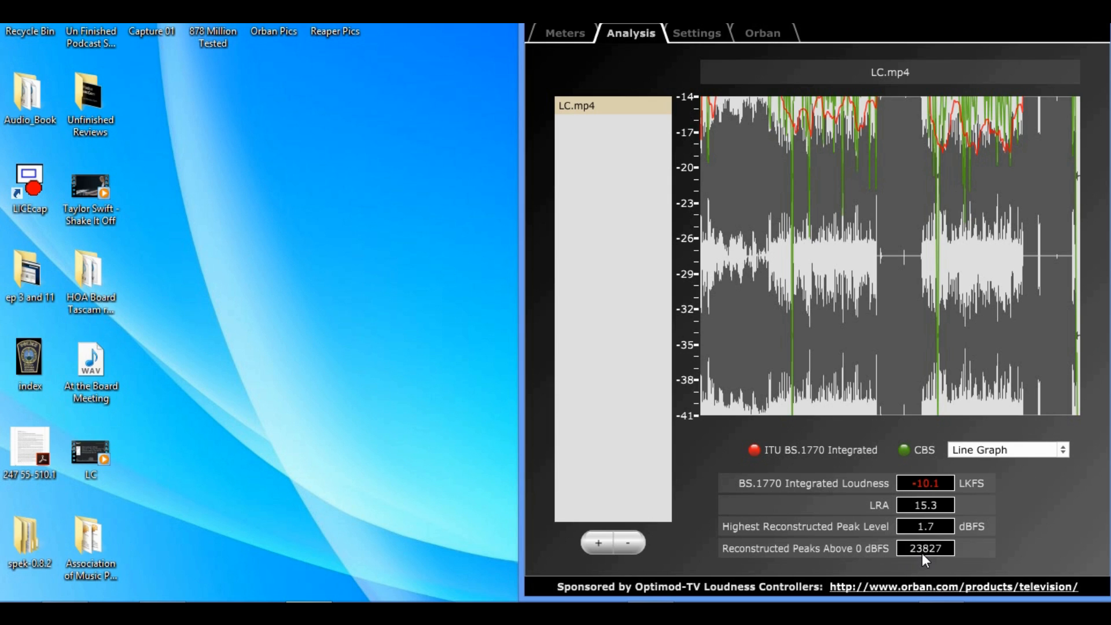
- Switch to REAPER and import the LC video file from the desktop onto a new track at the project start
mouse_move(306, 601)
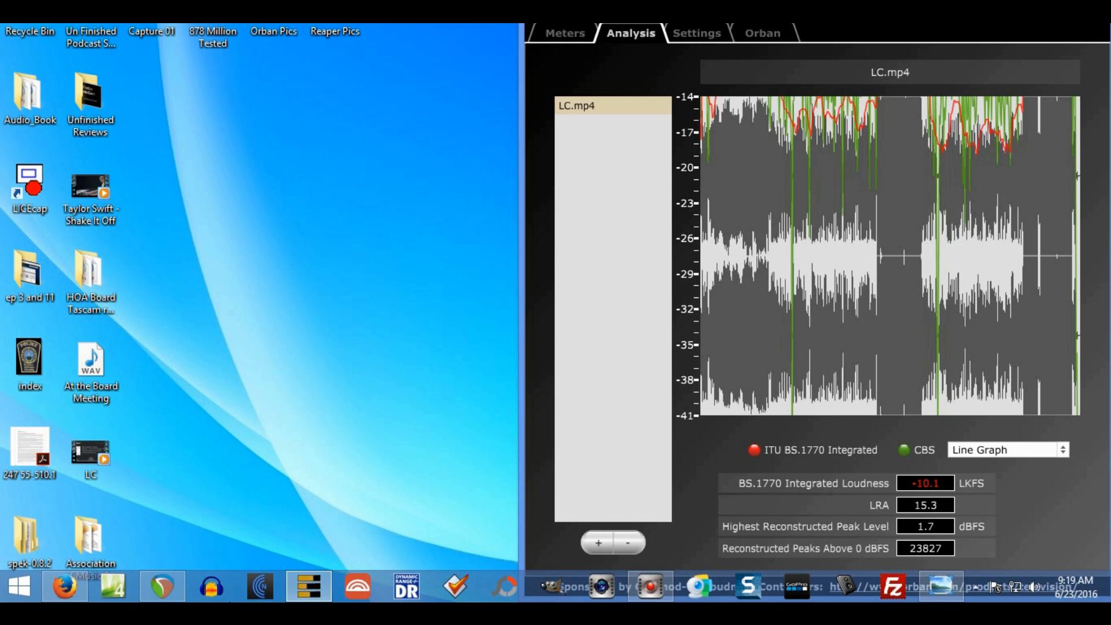
left_click(166, 586)
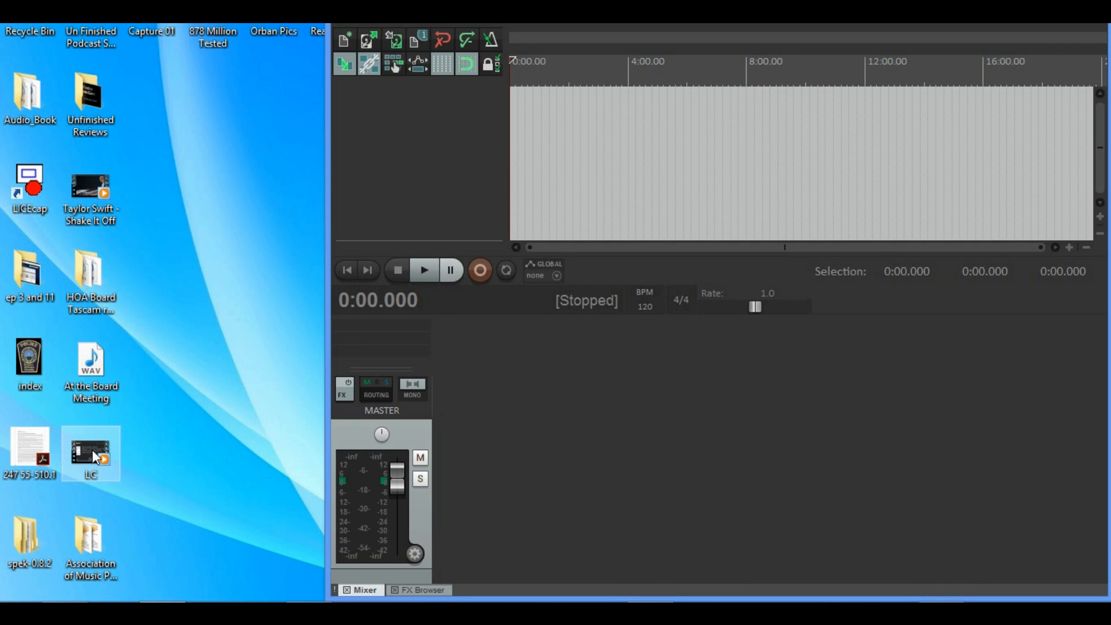
left_click_drag(95, 457, 479, 197)
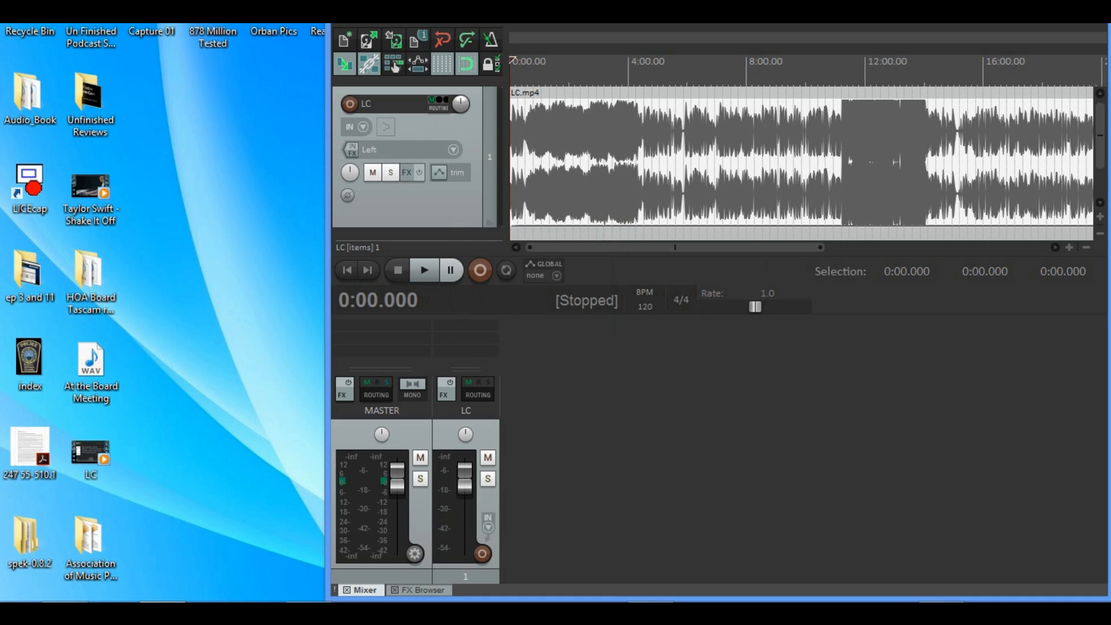
left_click(1067, 8)
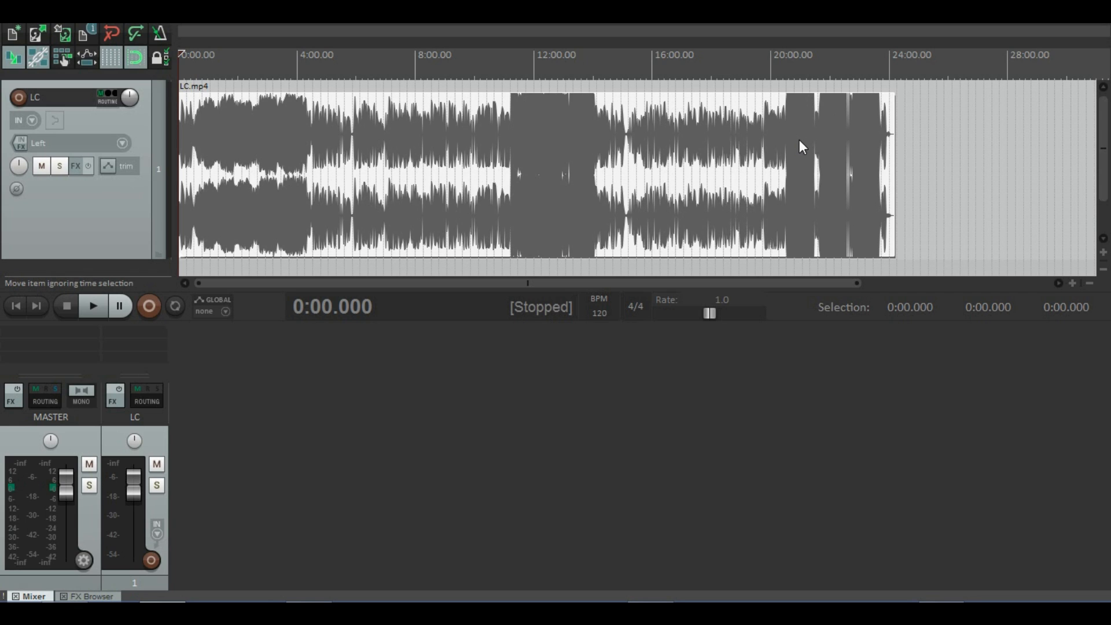
- Run the SWS loudness analysis on the LC track
left_click(314, 174)
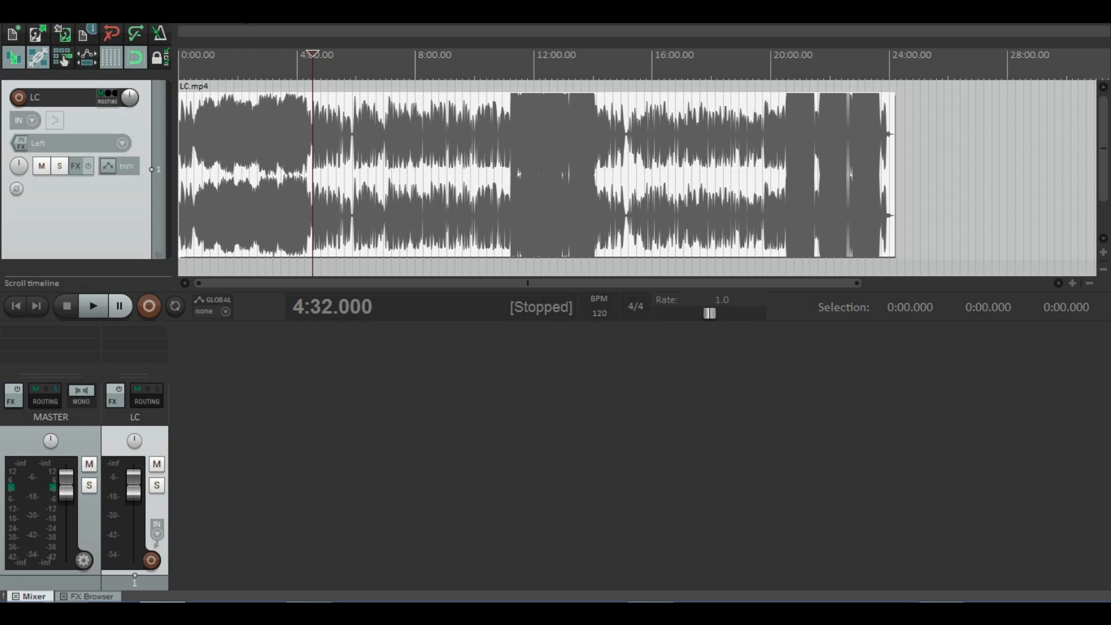
left_click(307, 12)
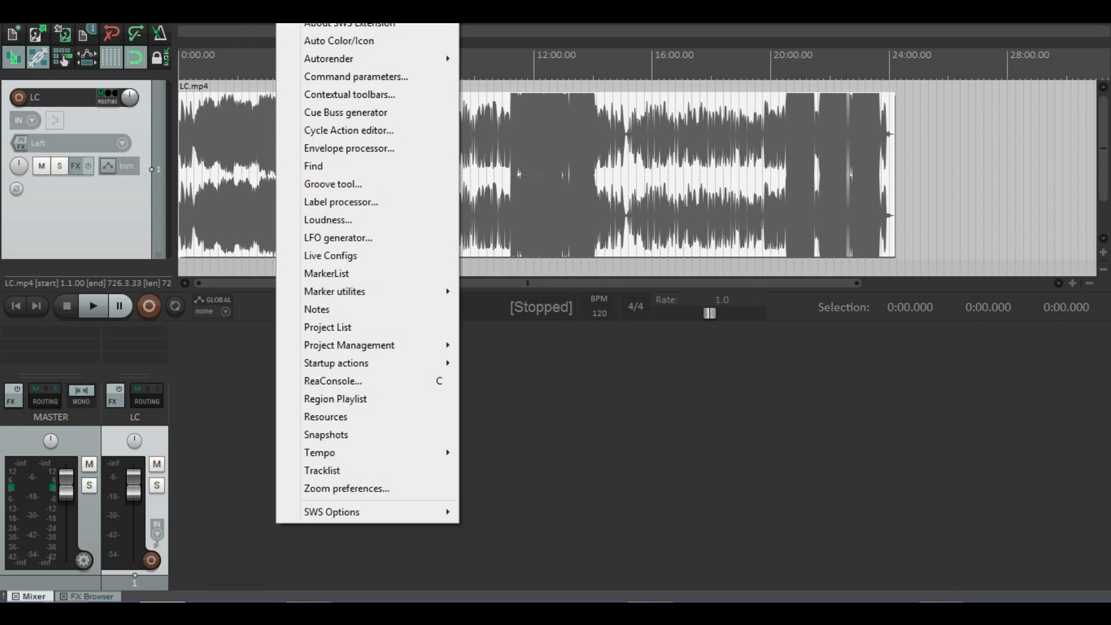
left_click(320, 220)
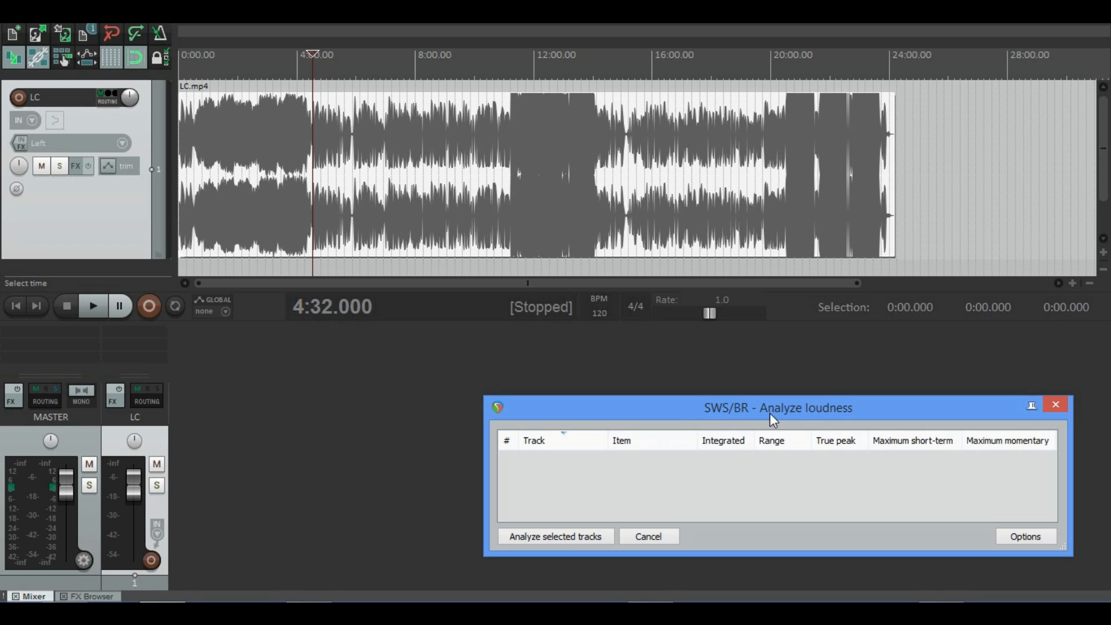
left_click(134, 220)
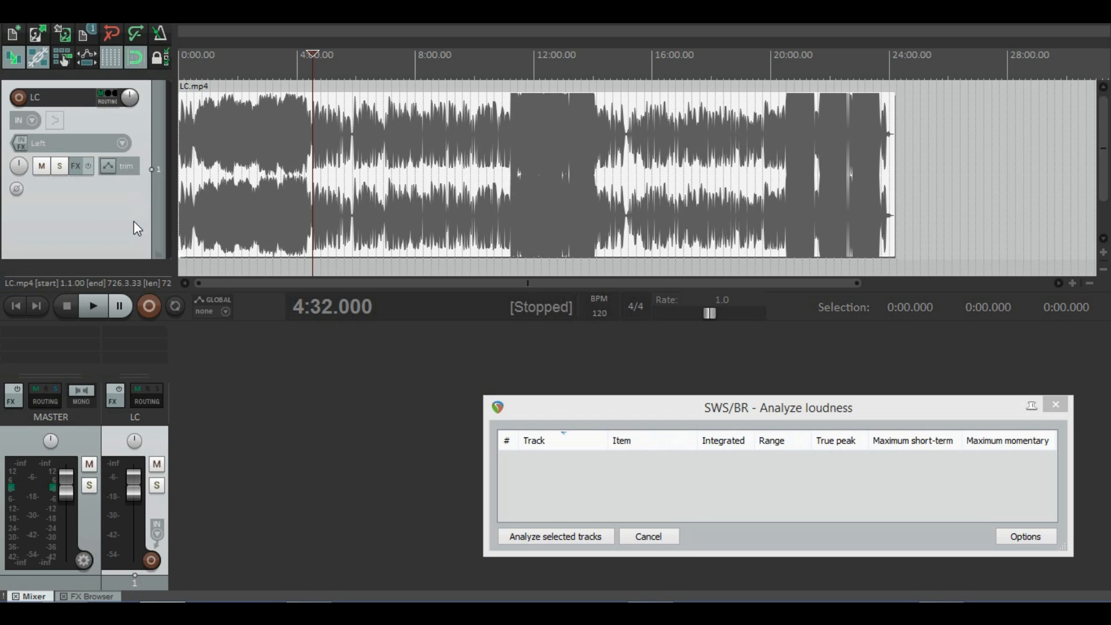
left_click(560, 537)
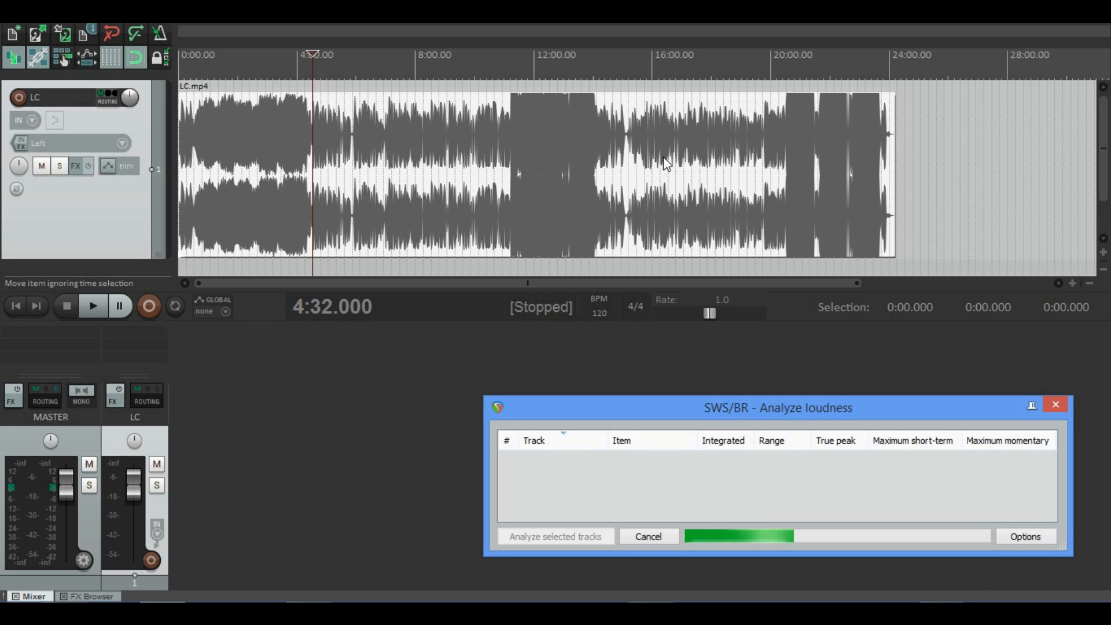
- Place the edit cursor at 4:21.000, where the opening section of LC.mp4 fades out, and turn off snapping
left_click(423, 144)
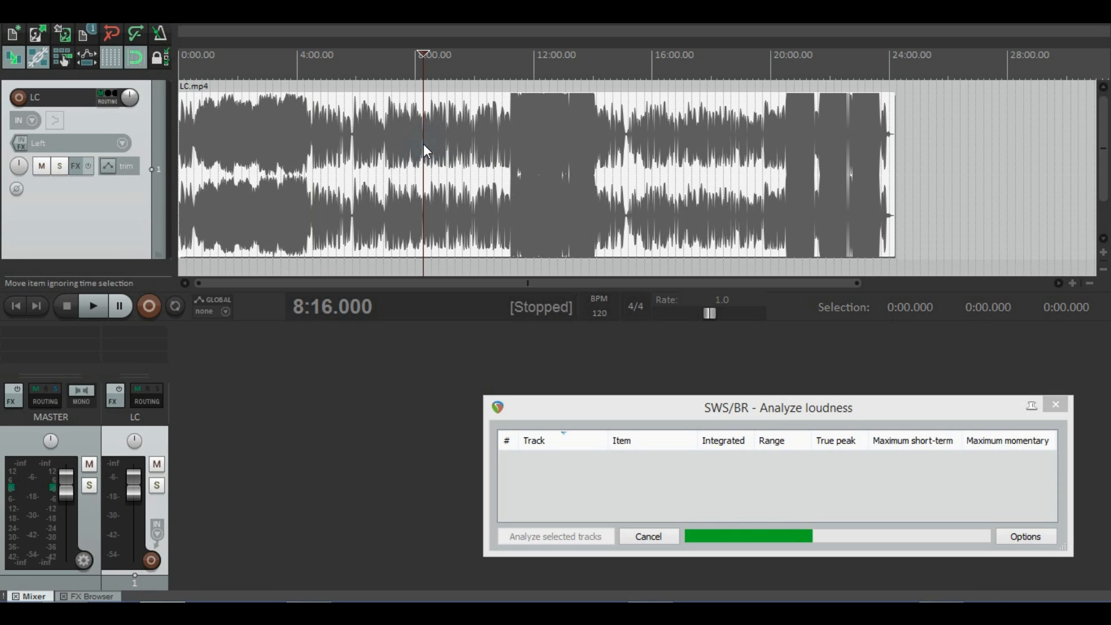
left_click(313, 140)
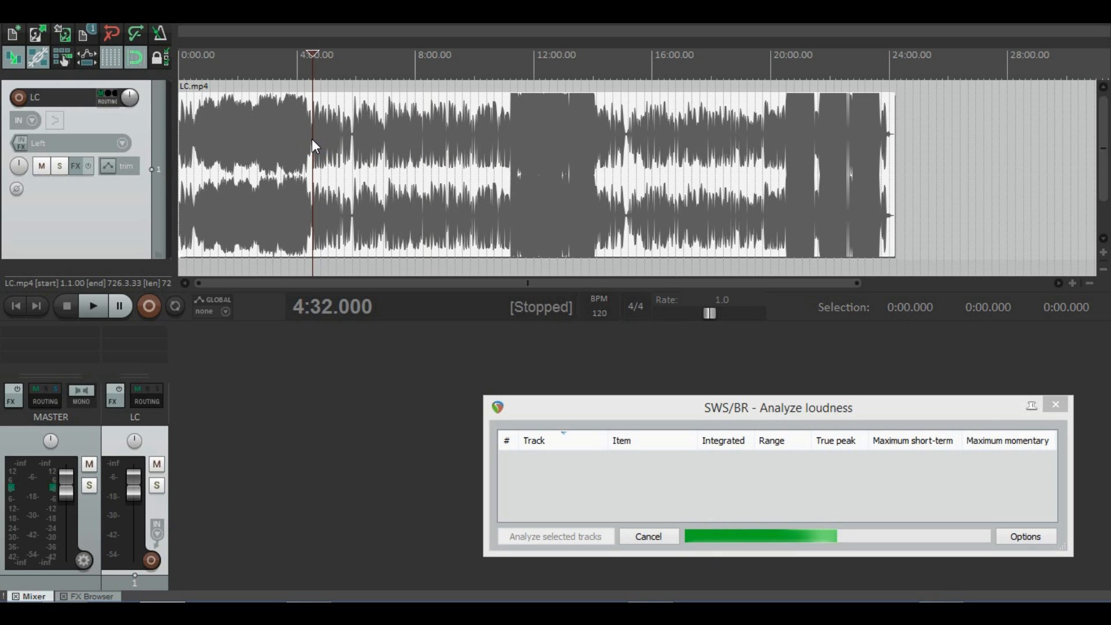
scroll(312, 138, "up", 1)
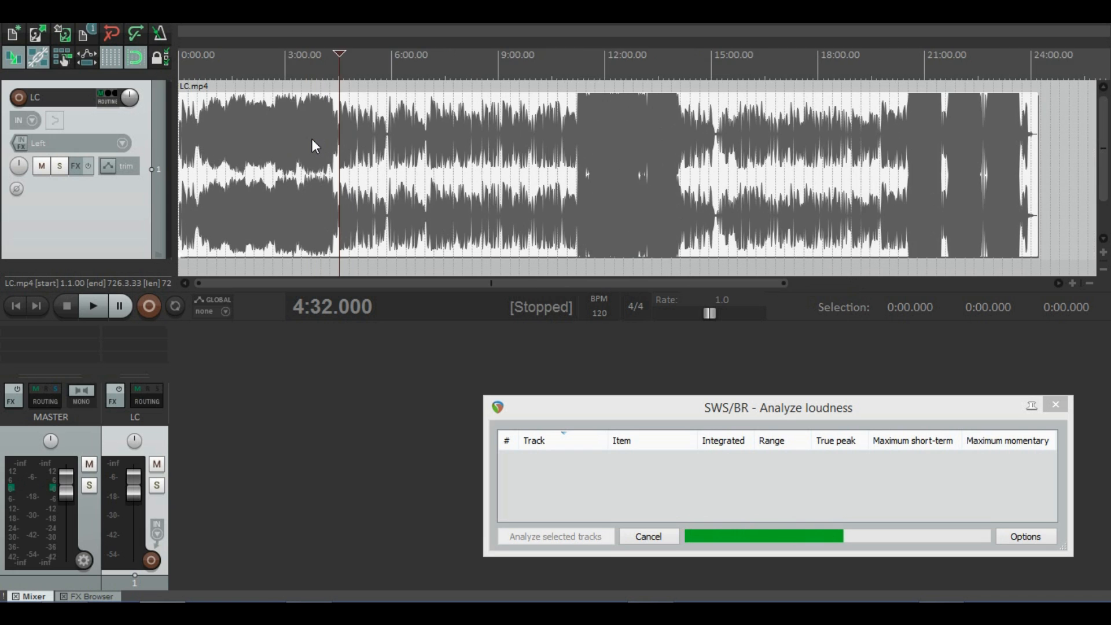
scroll(311, 139, "up", 10)
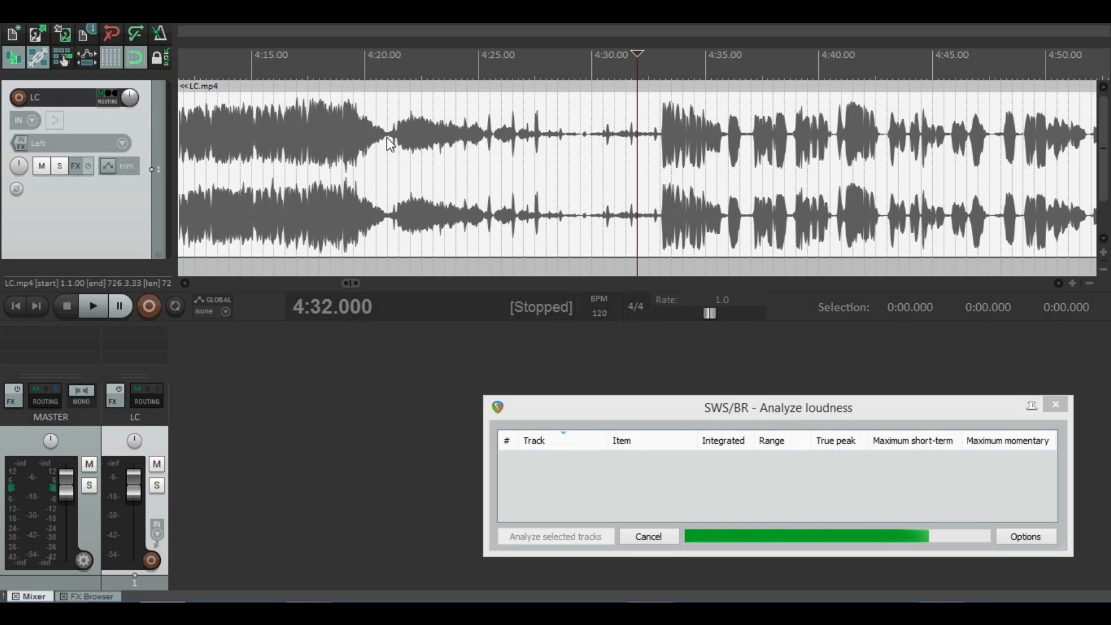
left_click(387, 138)
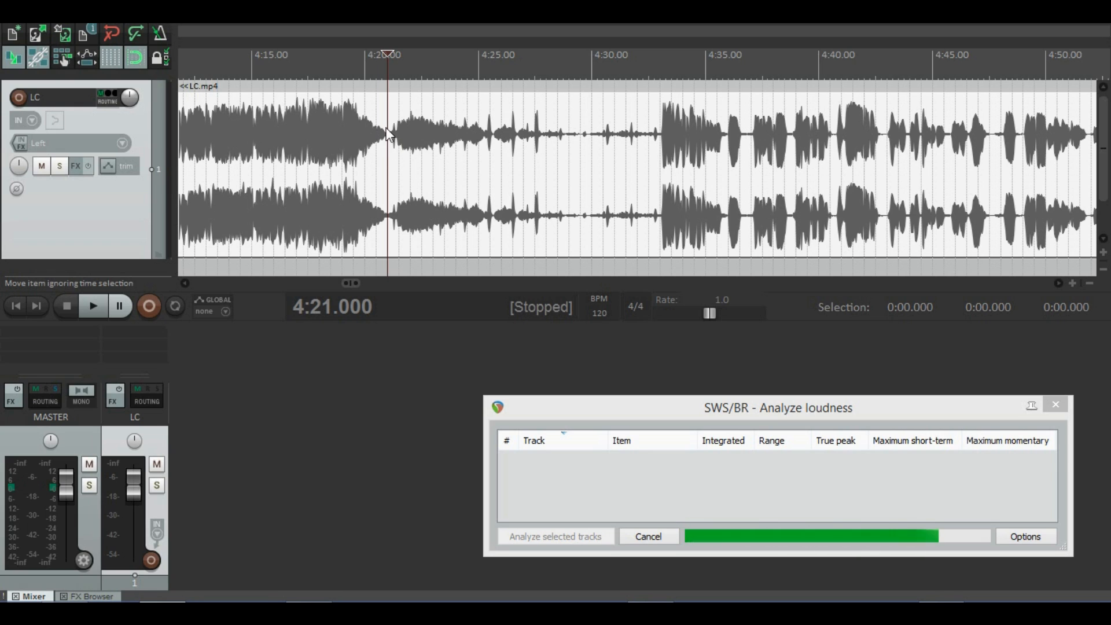
left_click(138, 59)
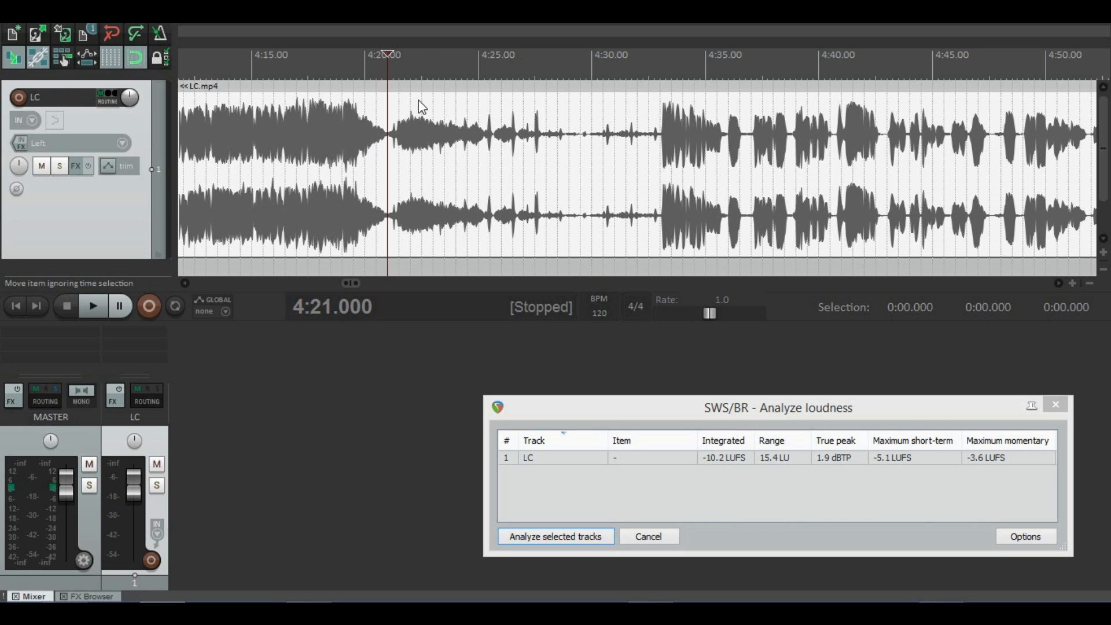
- Split the LC.mp4 item at 4:20.991, in the quiet dip after the opening section
left_click(418, 100)
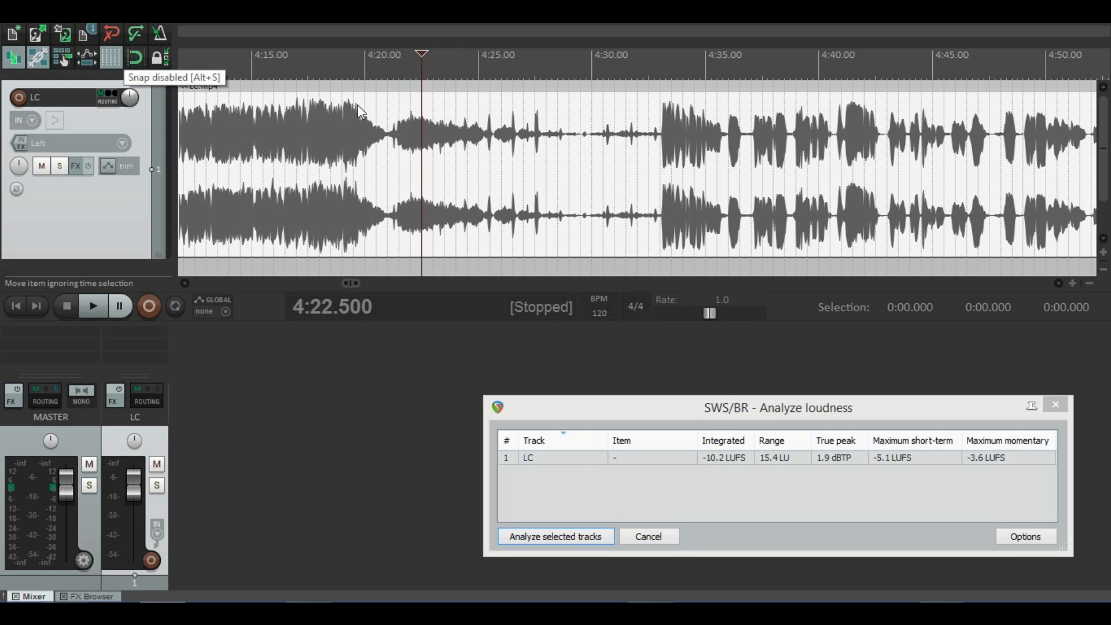
left_click(386, 134)
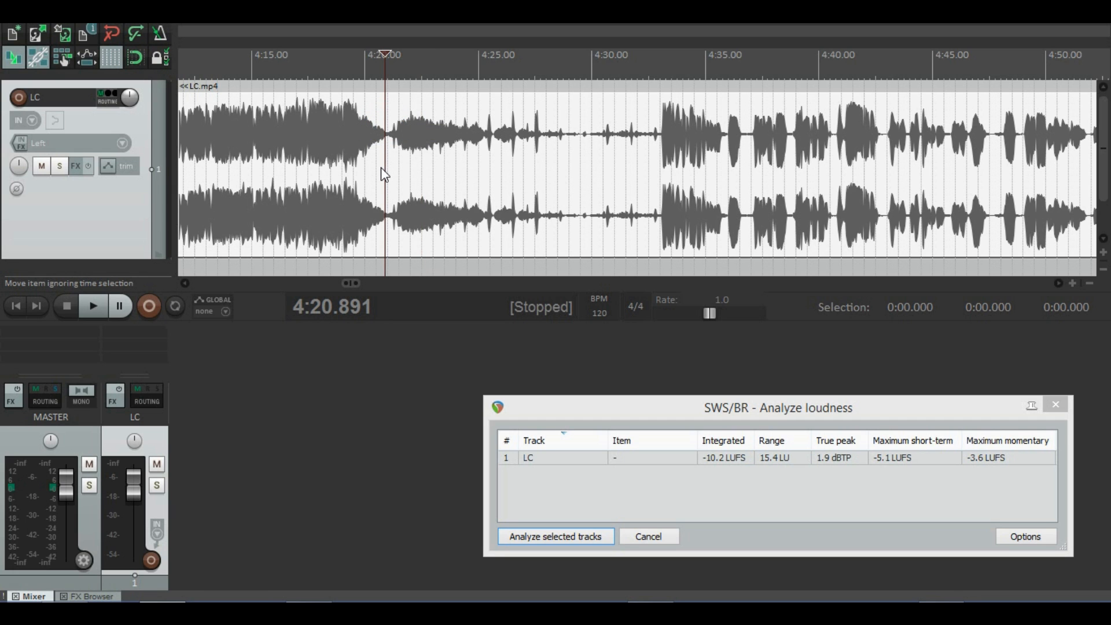
scroll(380, 168, "up", 8)
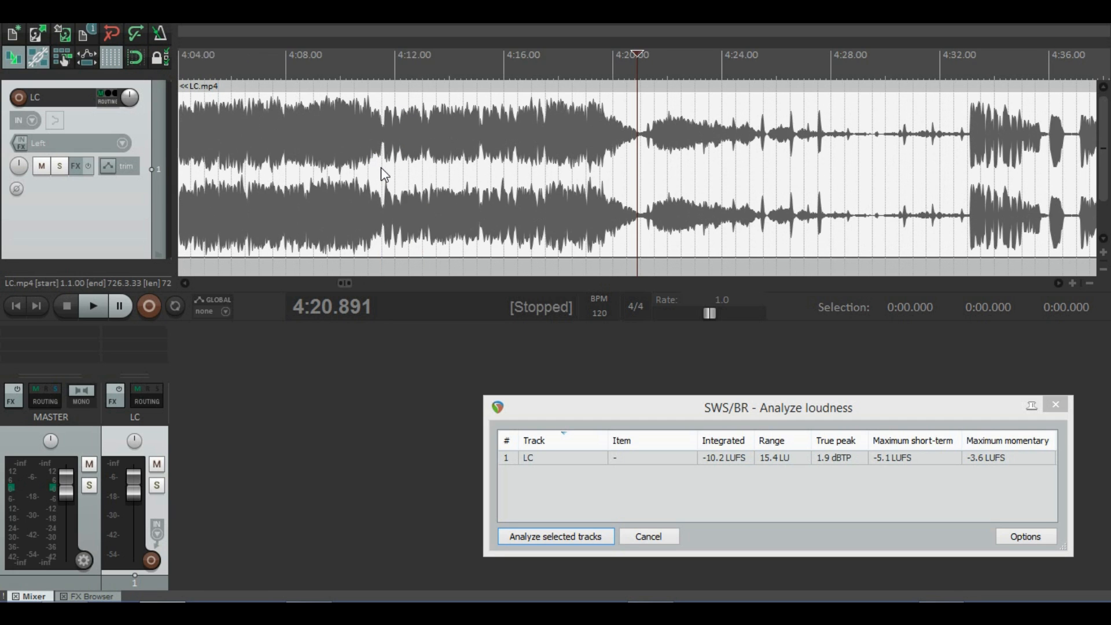
scroll(382, 173, "up", 4)
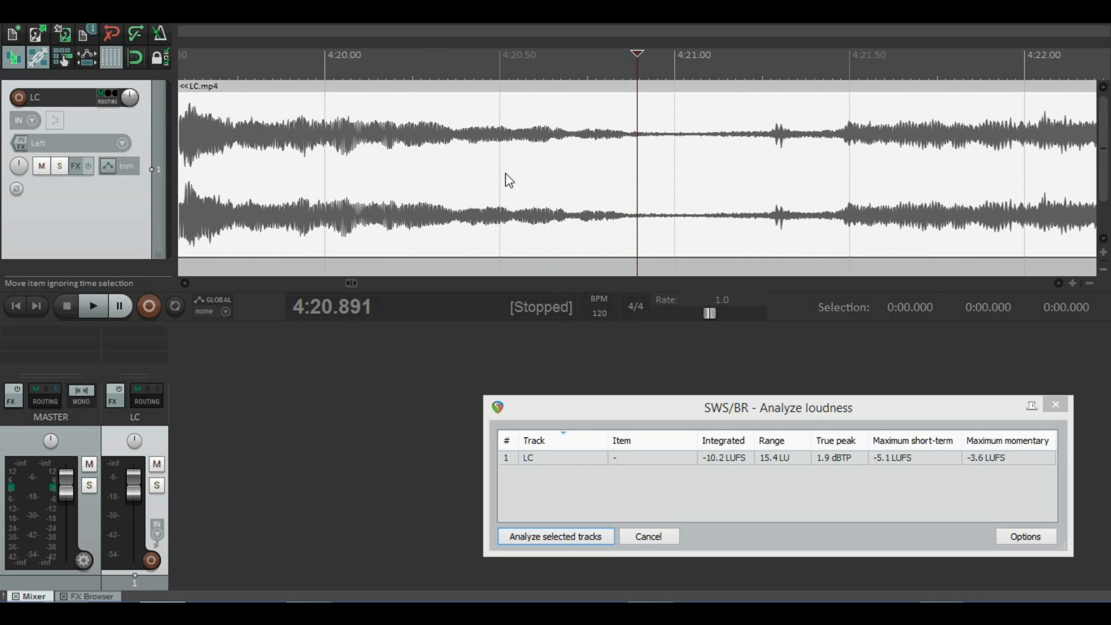
left_click(680, 139)
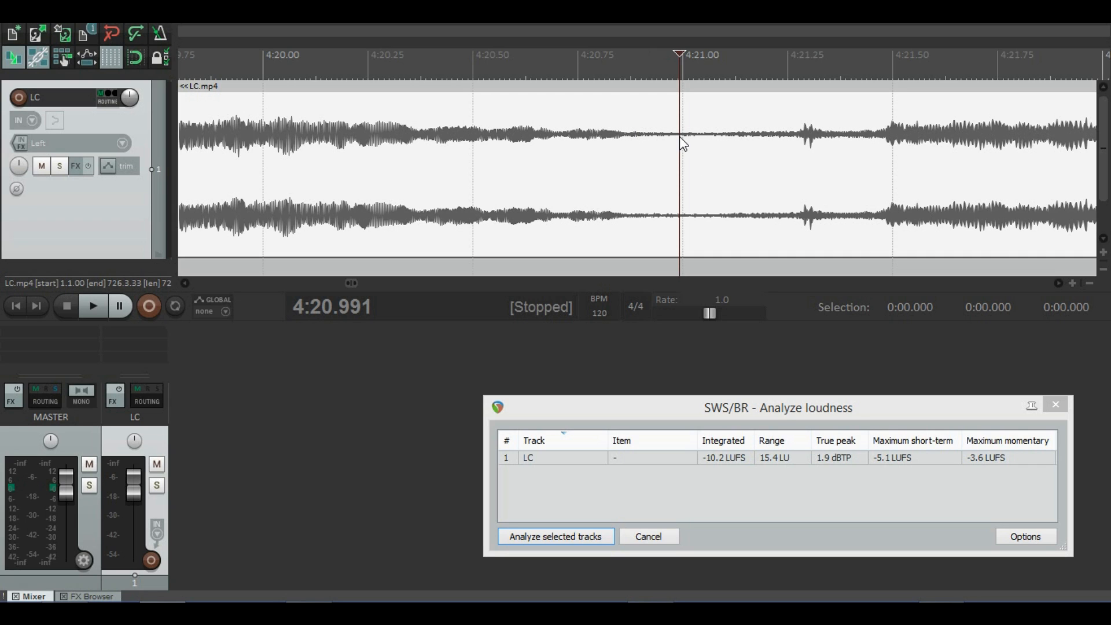
key("s")
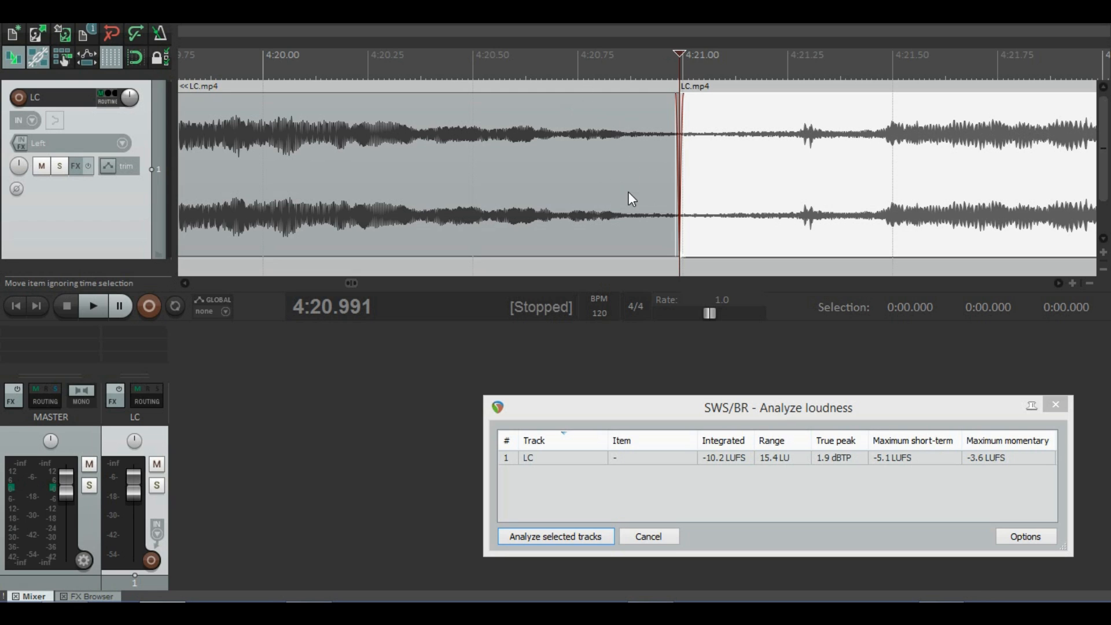
- Move the part after the split onto a new track below and name that track Podcast
left_click(757, 173)
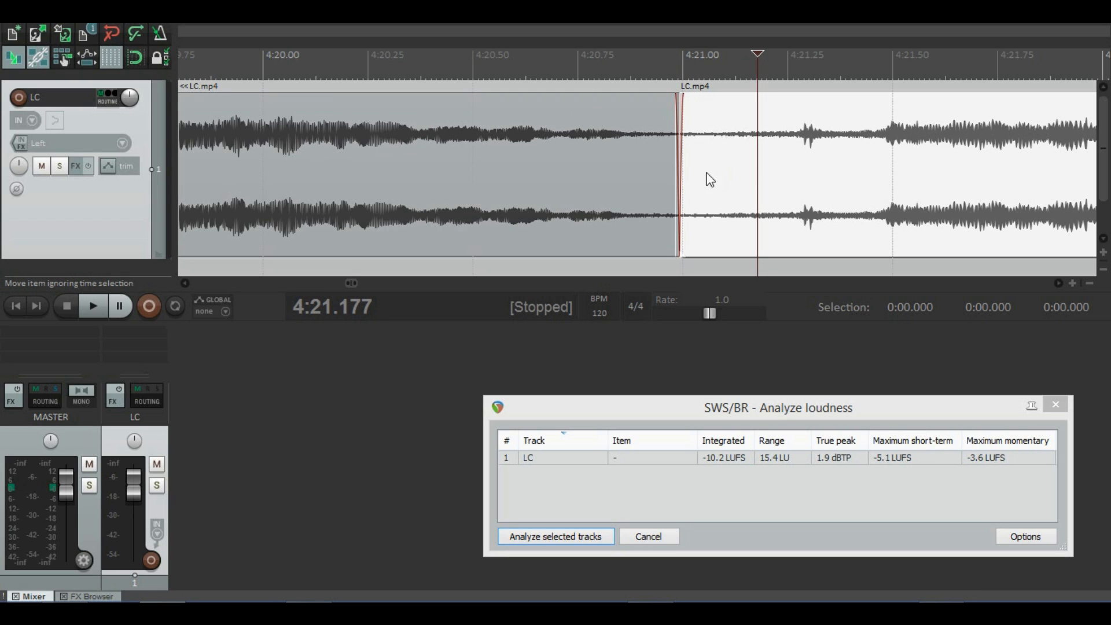
left_click_drag(727, 174, 736, 264)
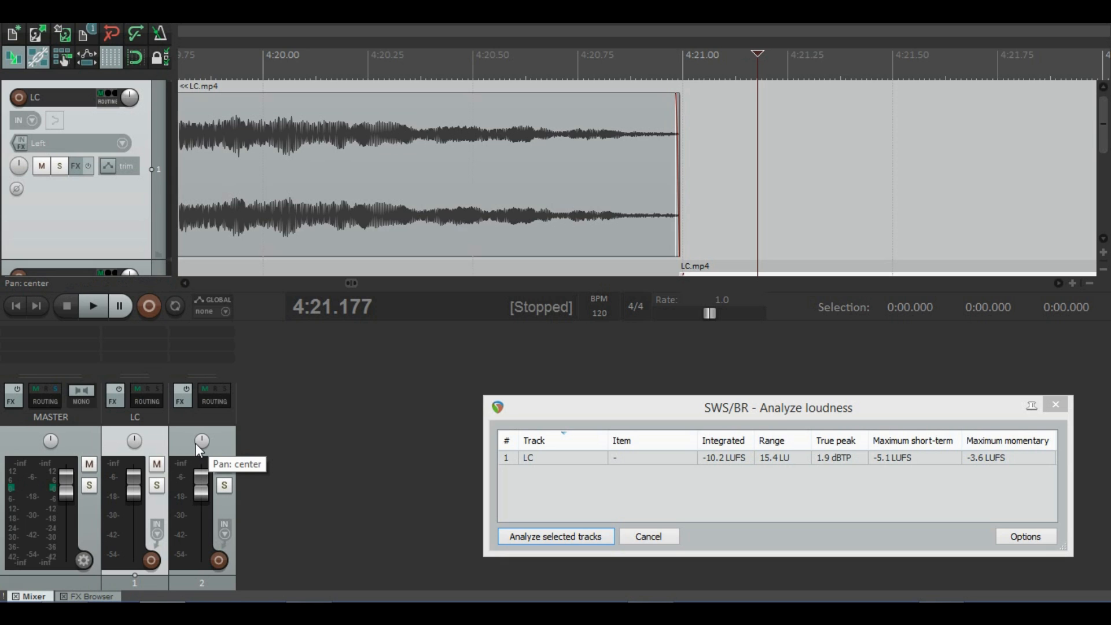
left_click(212, 443)
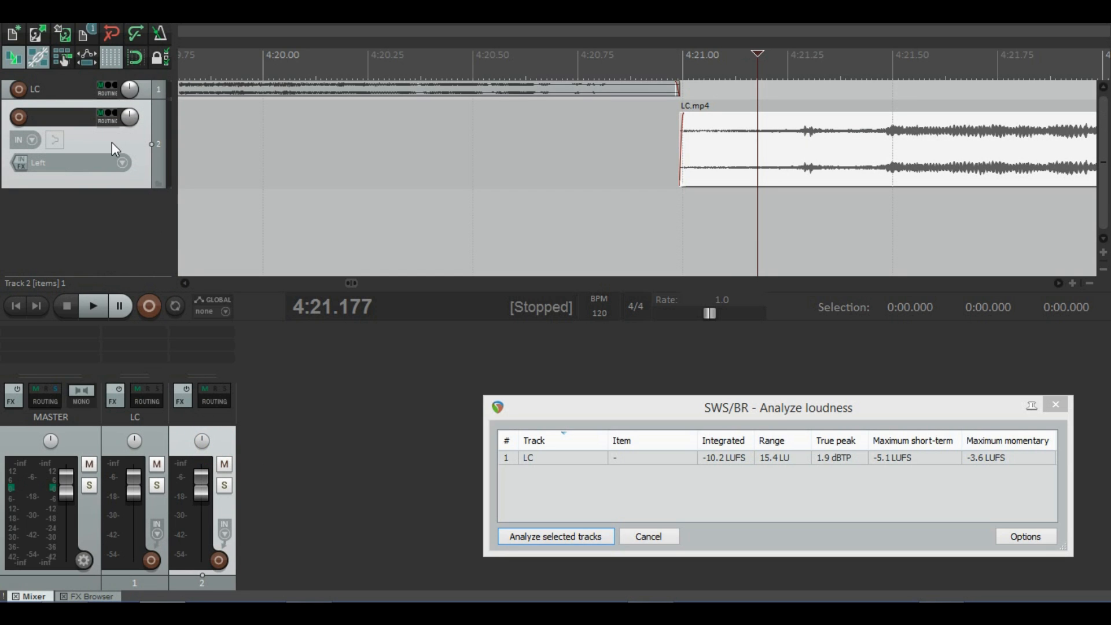
double_click(58, 118)
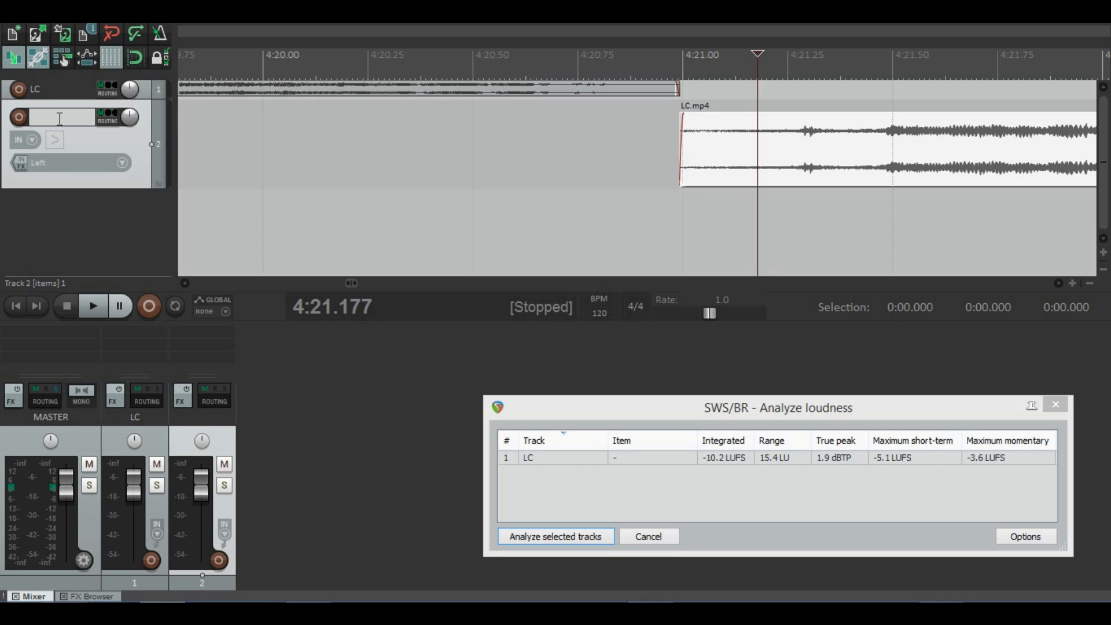
type("Podcast")
left_click(276, 434)
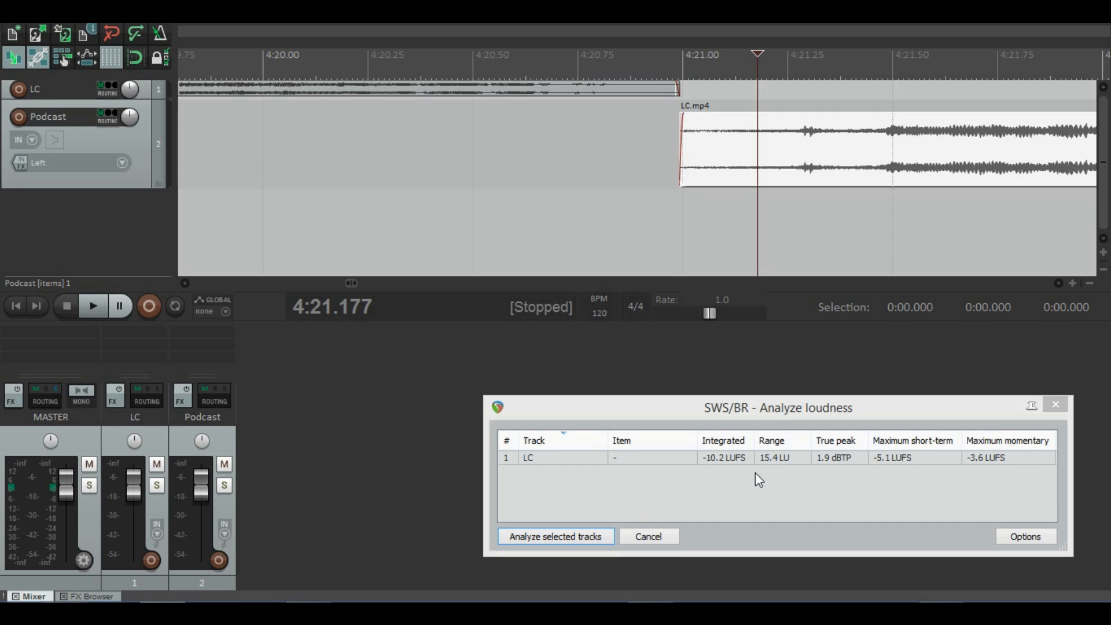
- Select the Podcast track and increase its height so its full waveform and track controls are shown
key("minus")
key("minus")
key("minus")
key("minus")
key("minus")
key("minus")
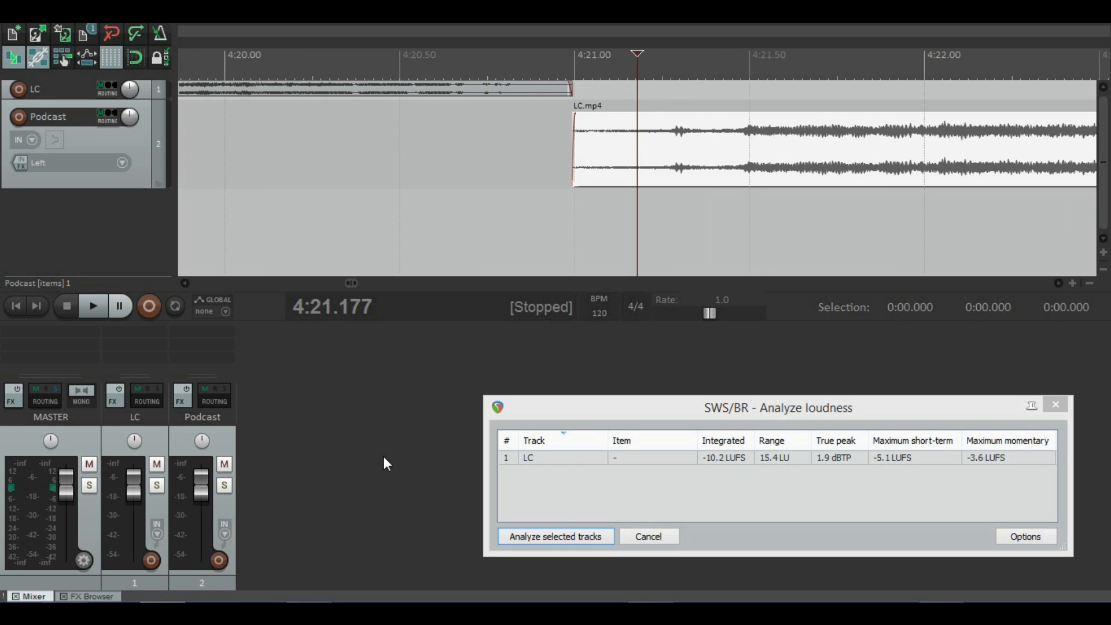
key("minus")
key("minus")
key("minus")
key("minus")
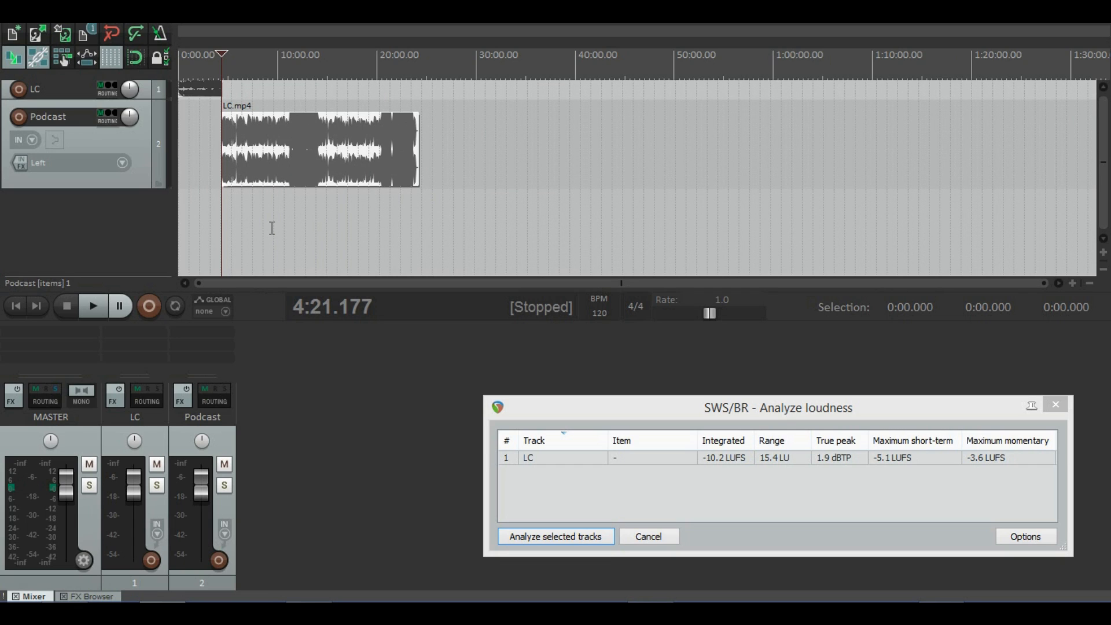
left_click(140, 183)
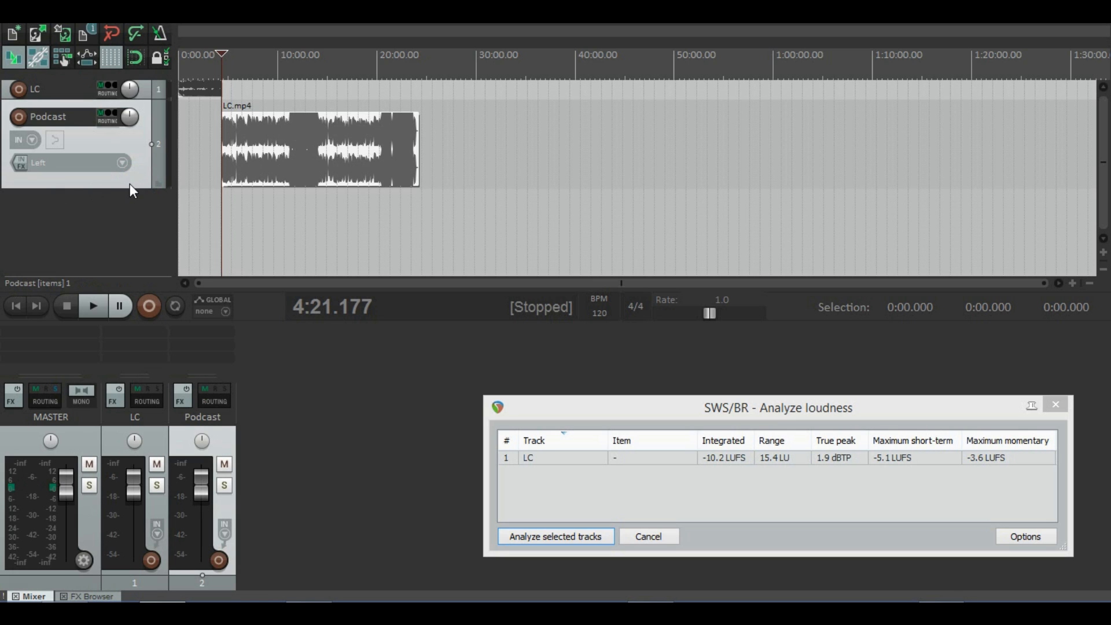
left_click_drag(130, 186, 155, 259)
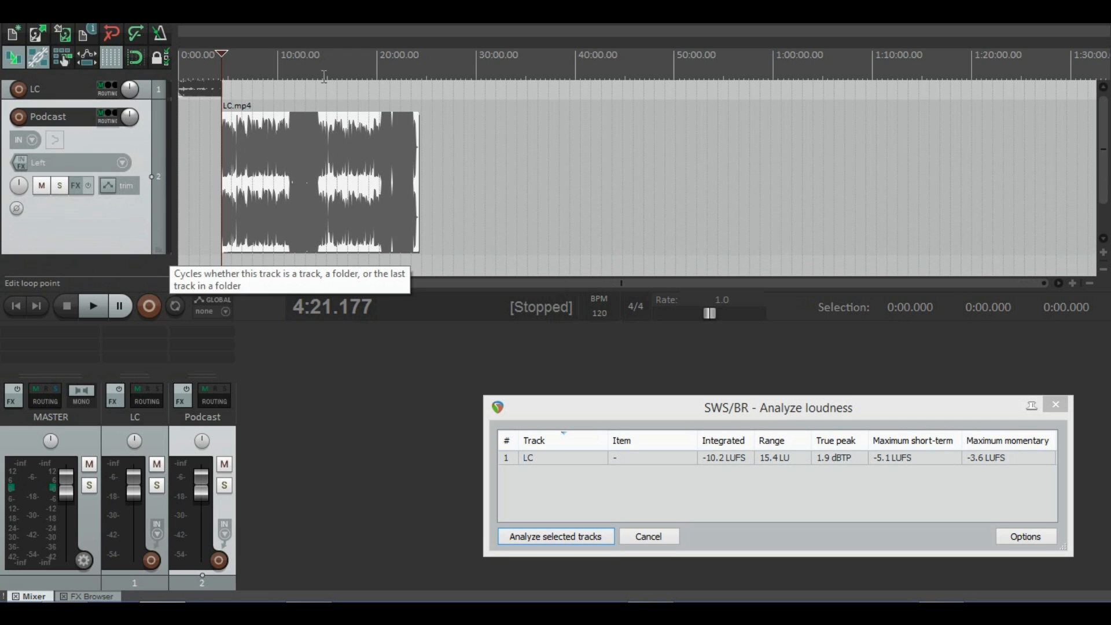
- Split the item on the Podcast track at 11:10.704, in the quiet gap before the loud middle section
left_click(288, 127)
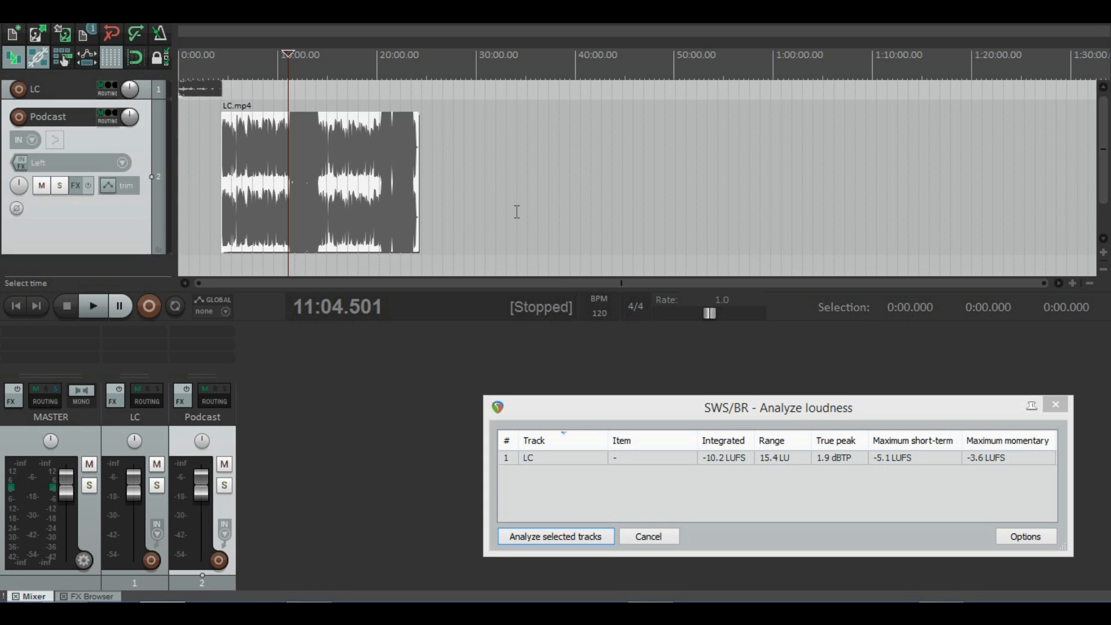
scroll(516, 211, "up", 15)
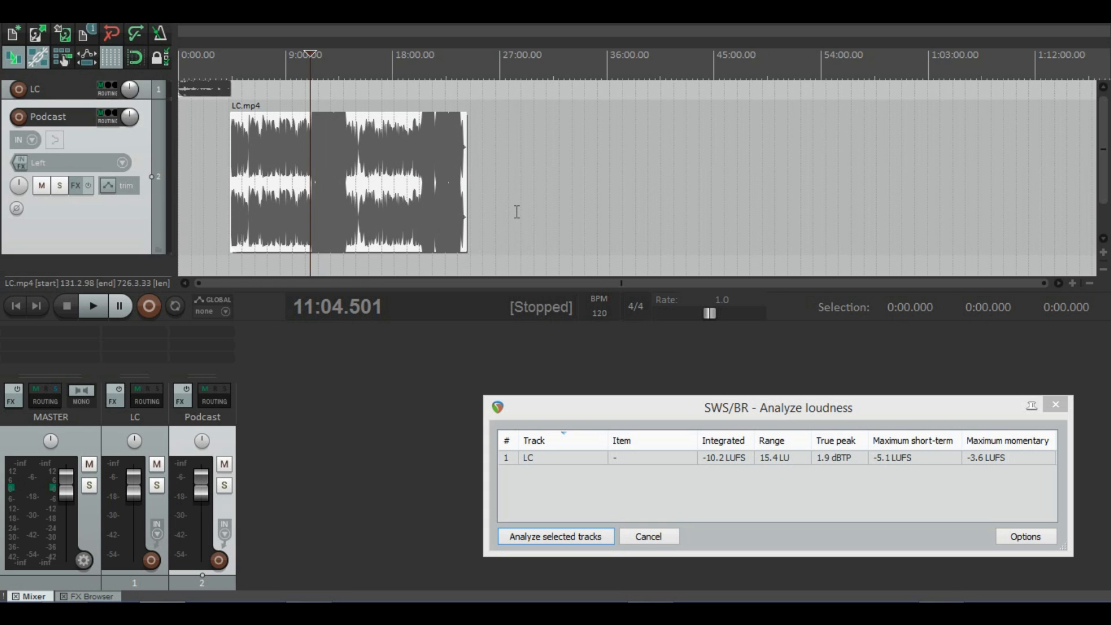
scroll(516, 210, "up", 2)
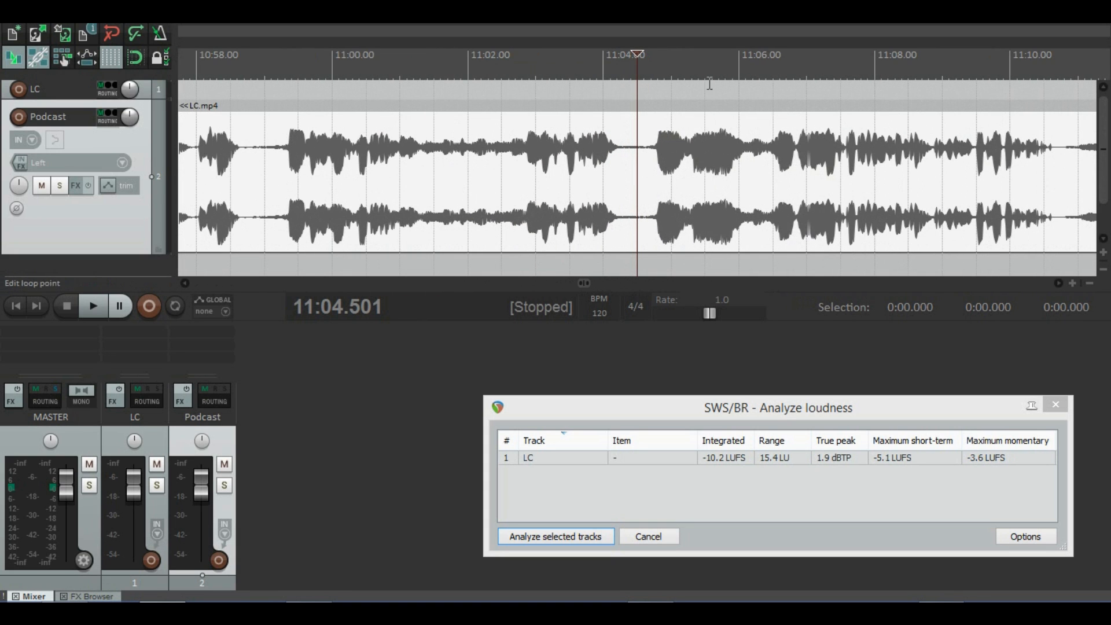
left_click(1057, 149)
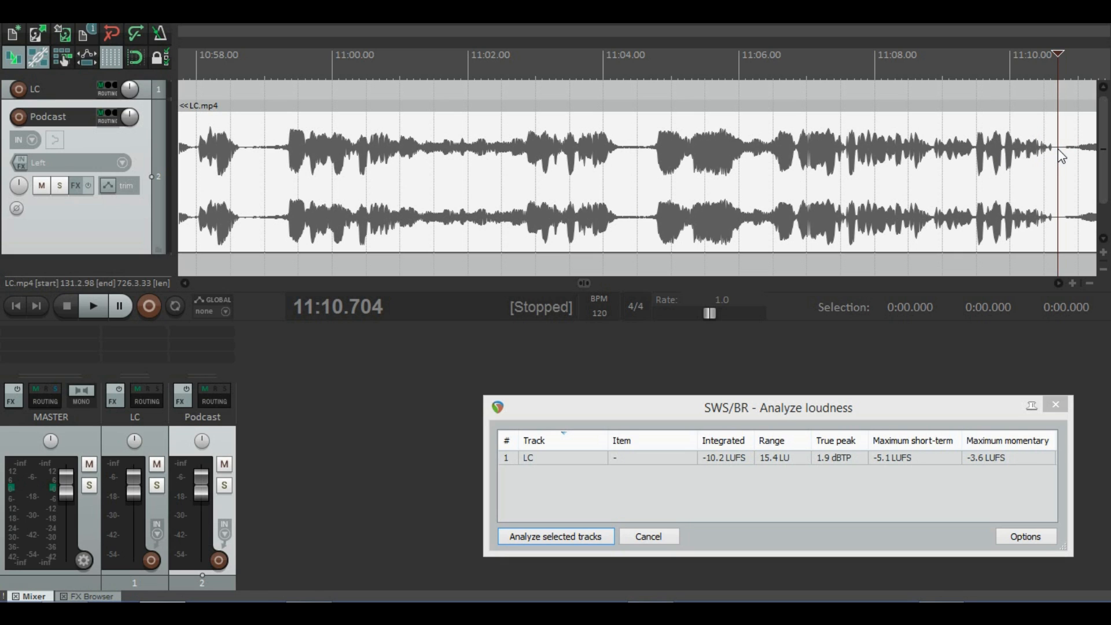
key("s")
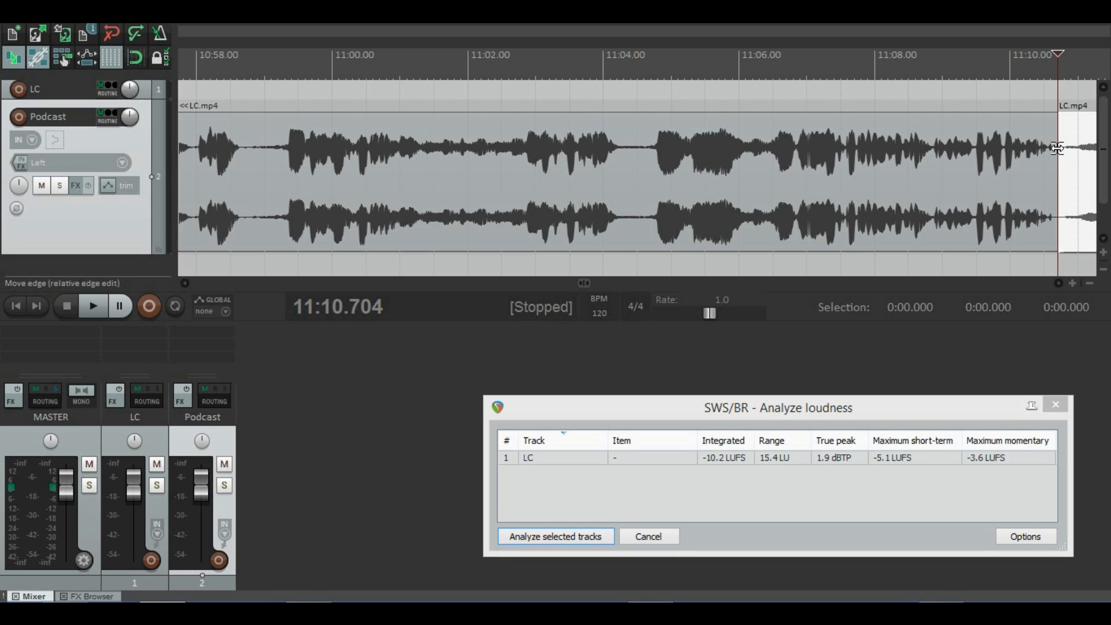
- Move the part after the 11:10.704 split onto a new track below Podcast and name that track Outro
scroll(1001, 168, "down", 4)
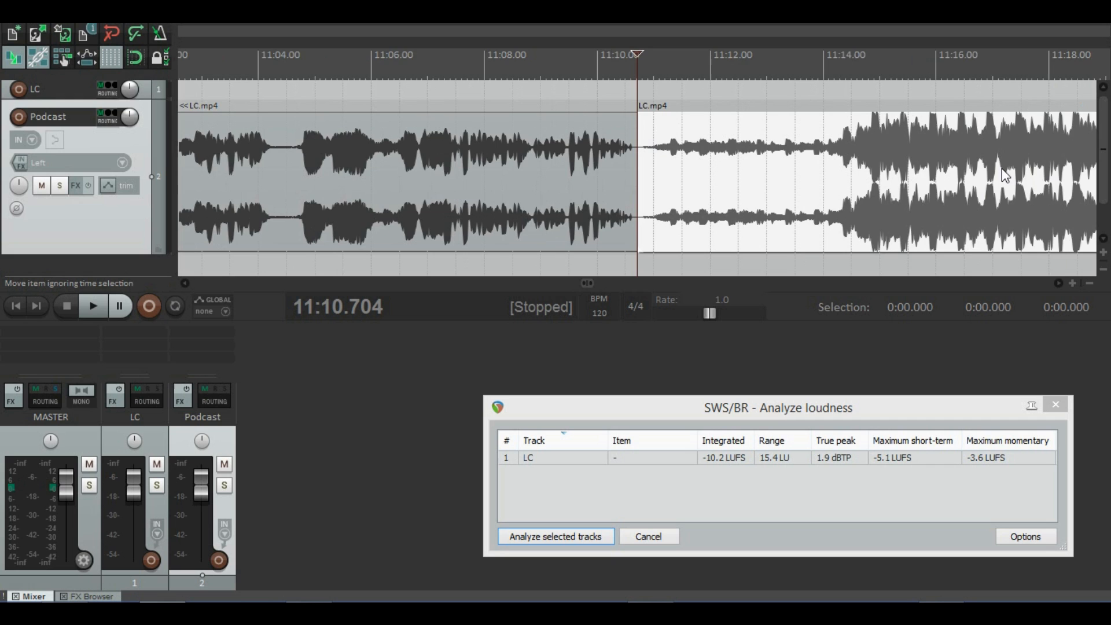
scroll(1001, 168, "down", 3)
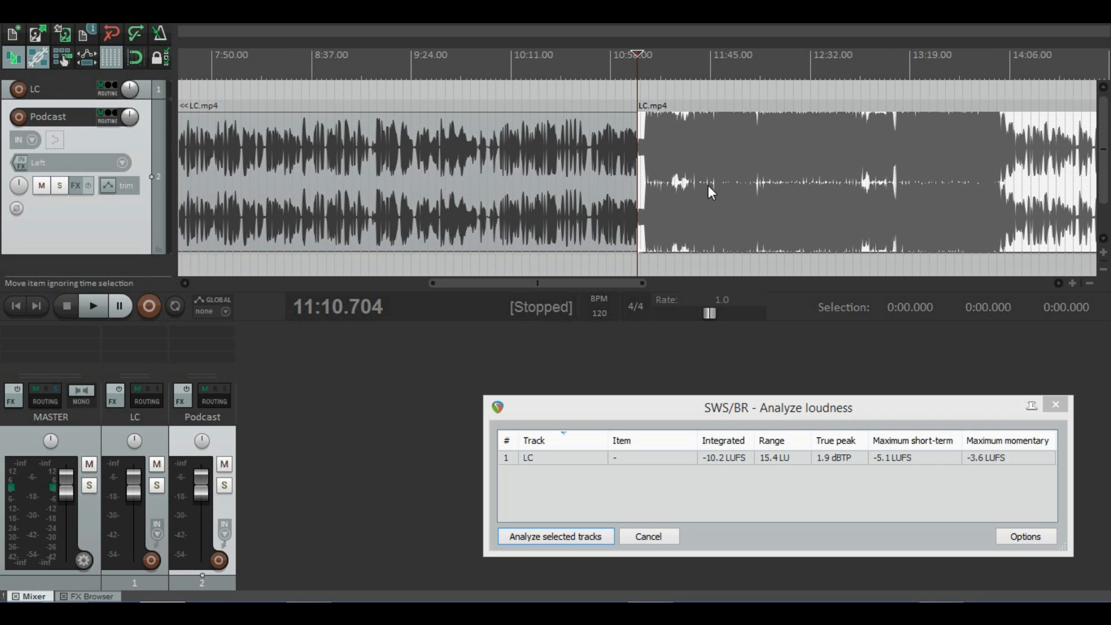
left_click_drag(711, 191, 710, 257)
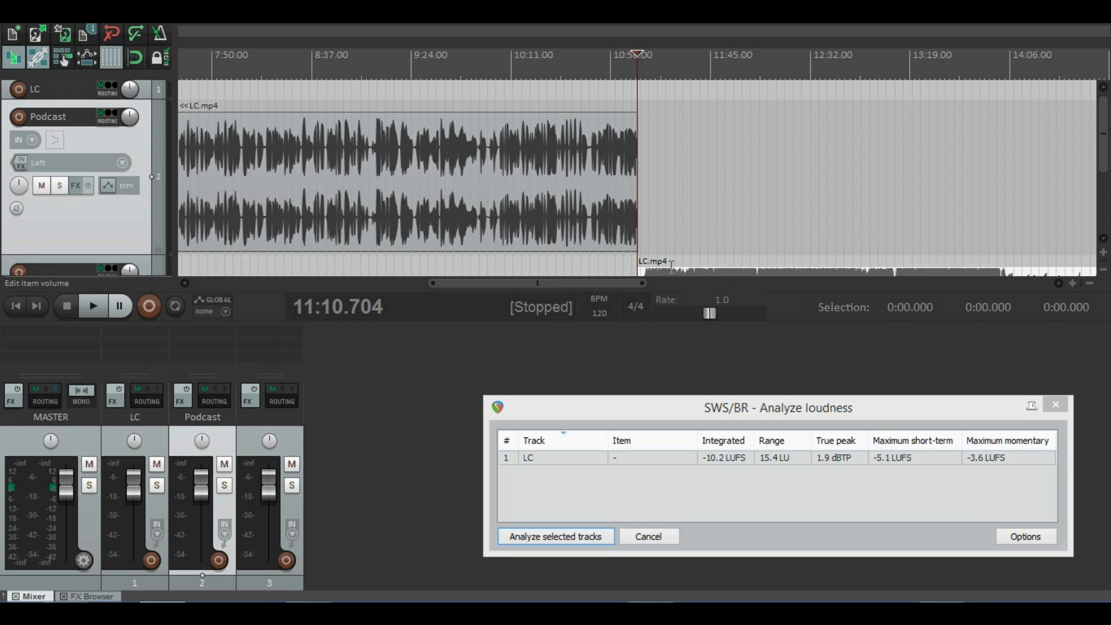
left_click(296, 442)
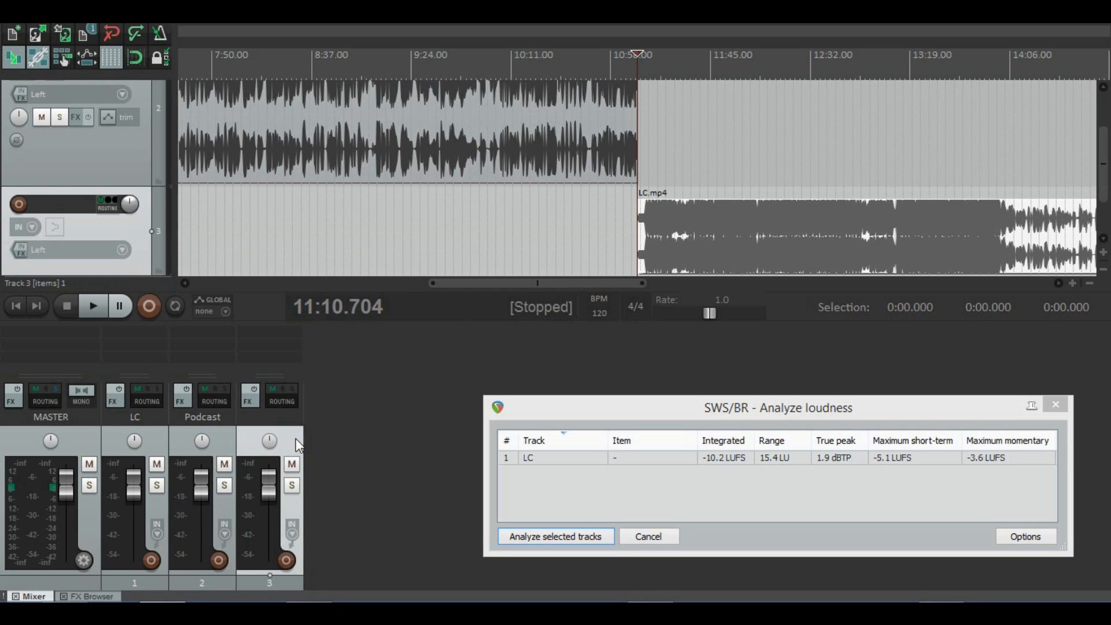
double_click(54, 206)
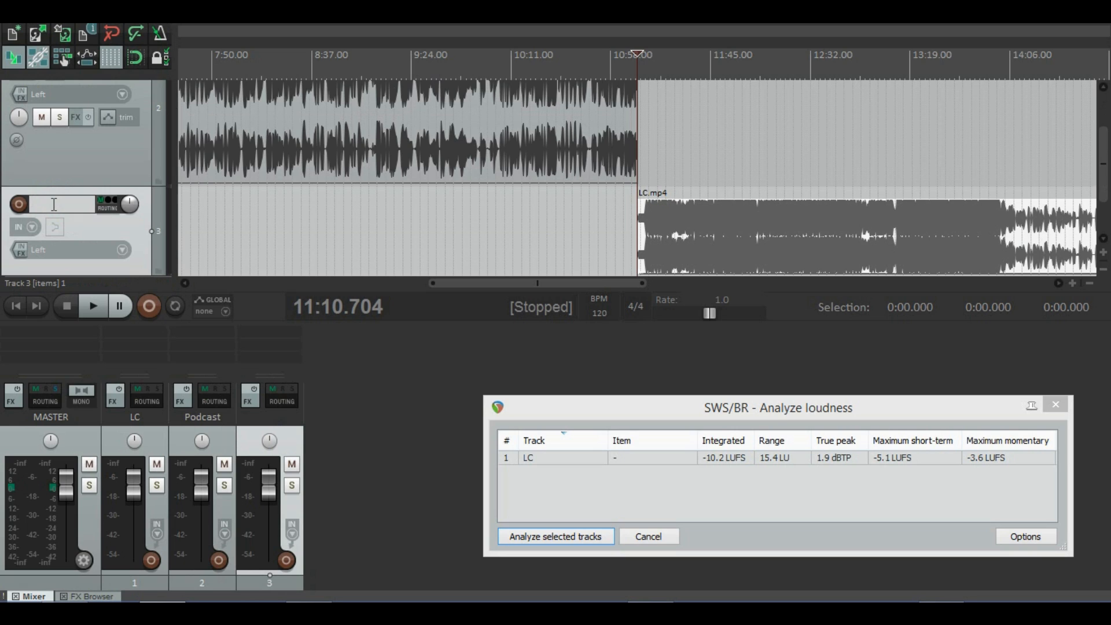
type("Outro")
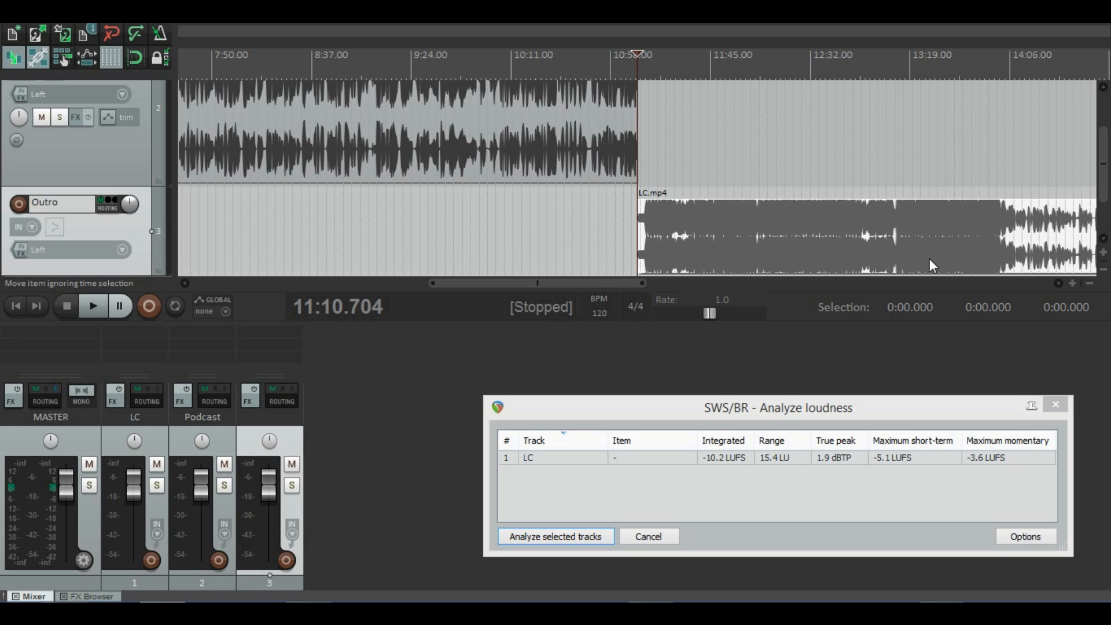
- Split the Outro track's item at 23:40.750, in the quiet passage just after the last loud section
left_click(1027, 195)
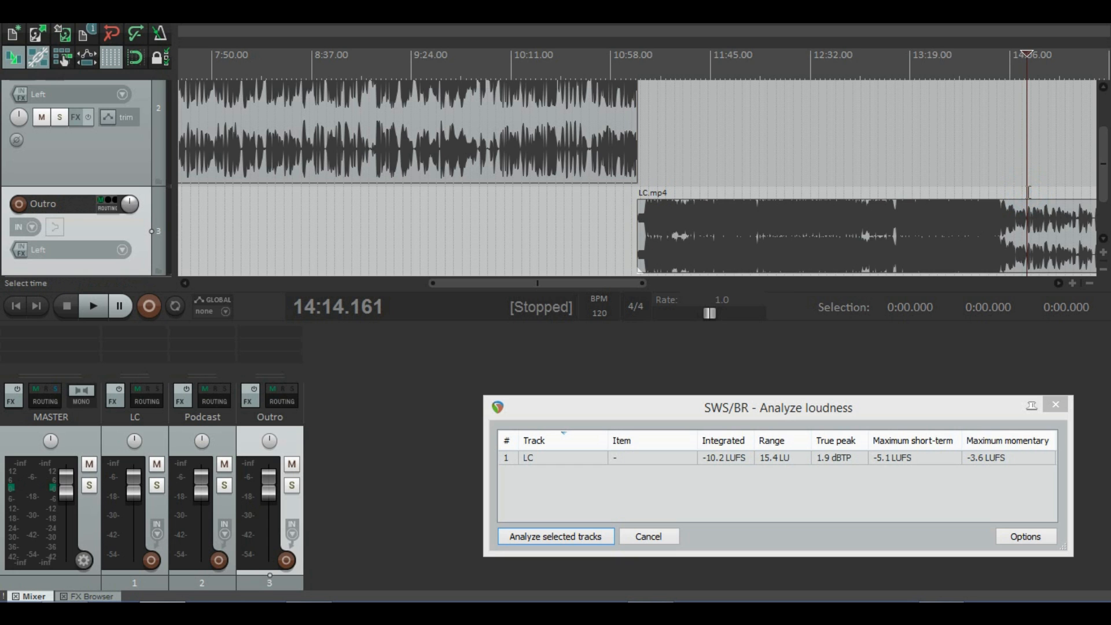
scroll(1028, 192, "down", 10)
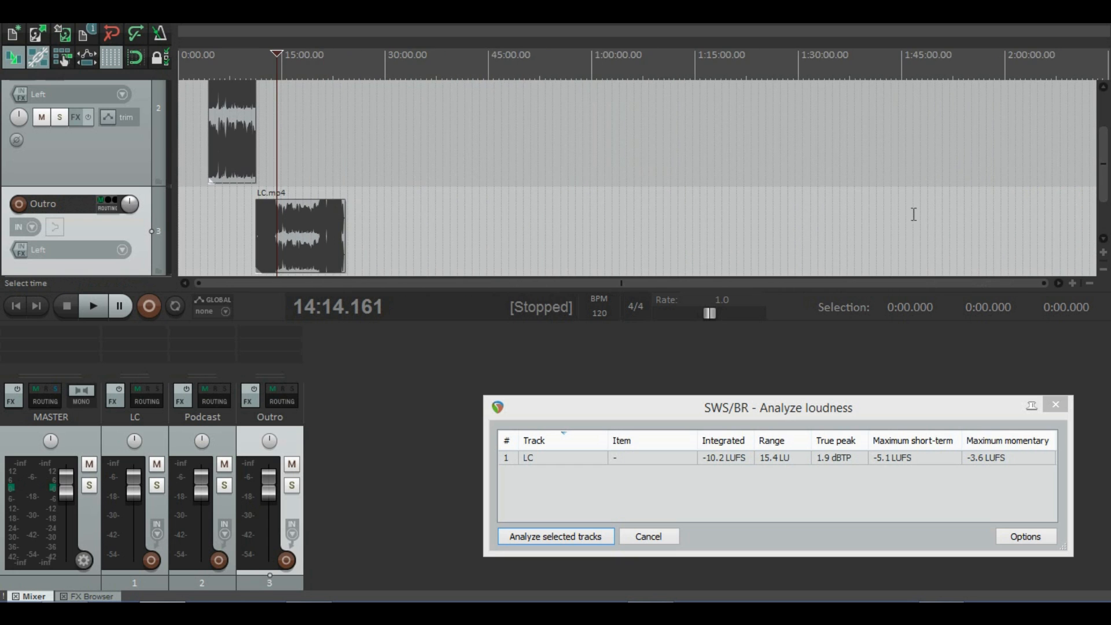
scroll(792, 230, "up", 6)
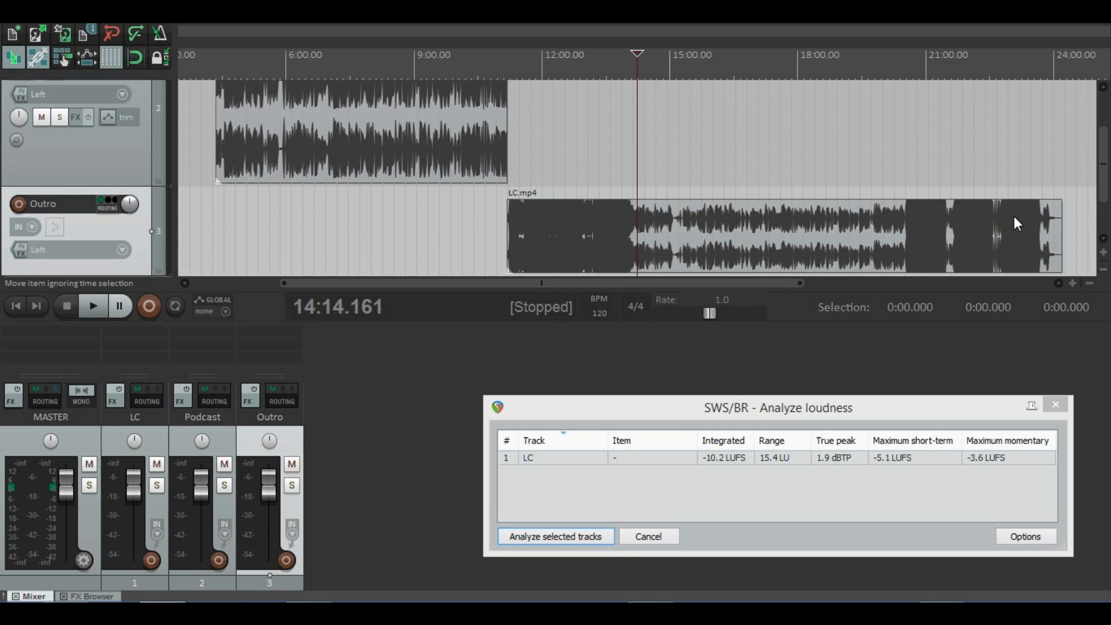
left_click(1042, 218)
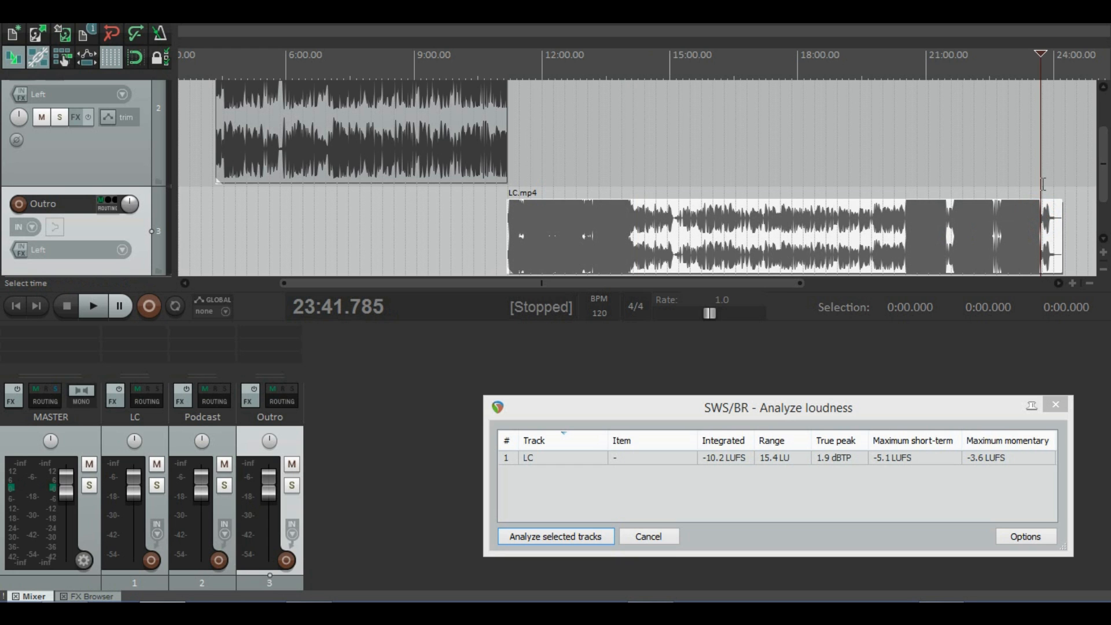
scroll(1042, 184, "up", 15)
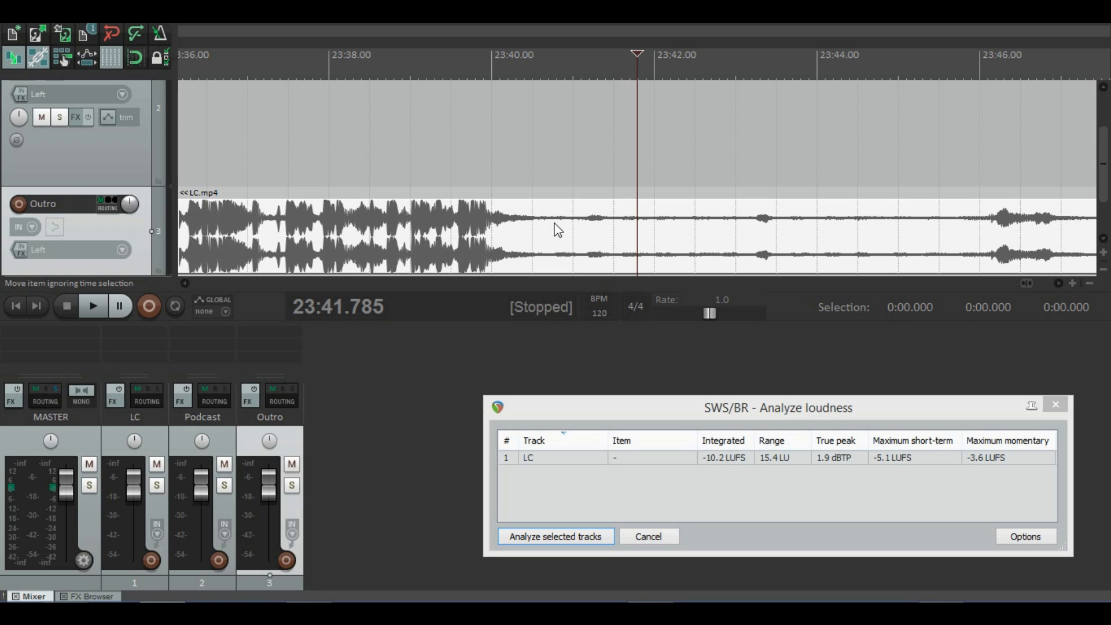
left_click(552, 221)
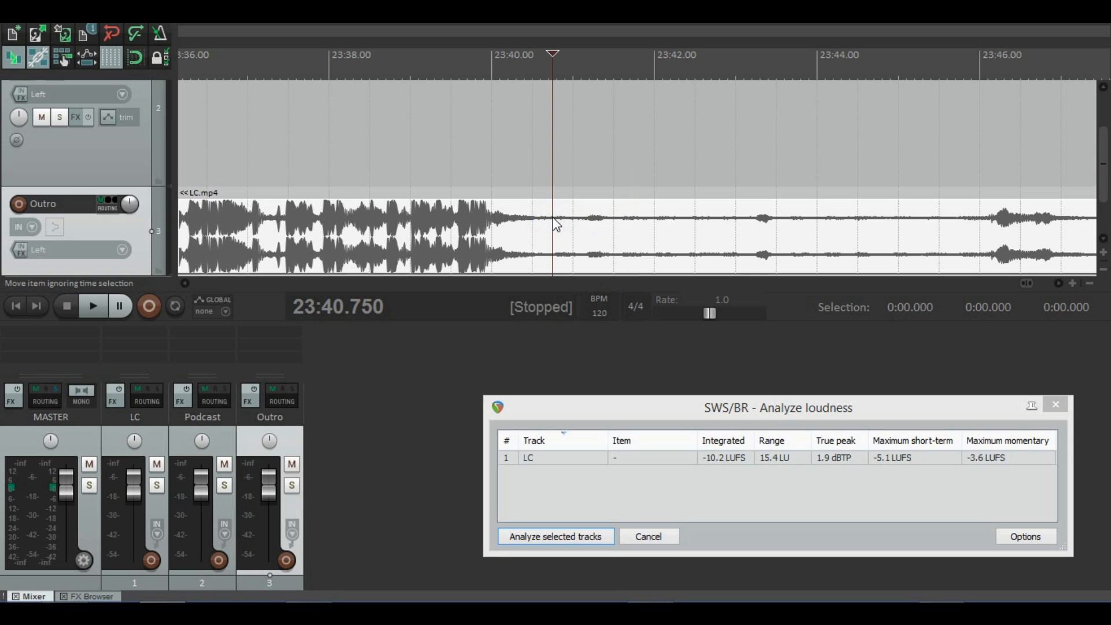
key("s")
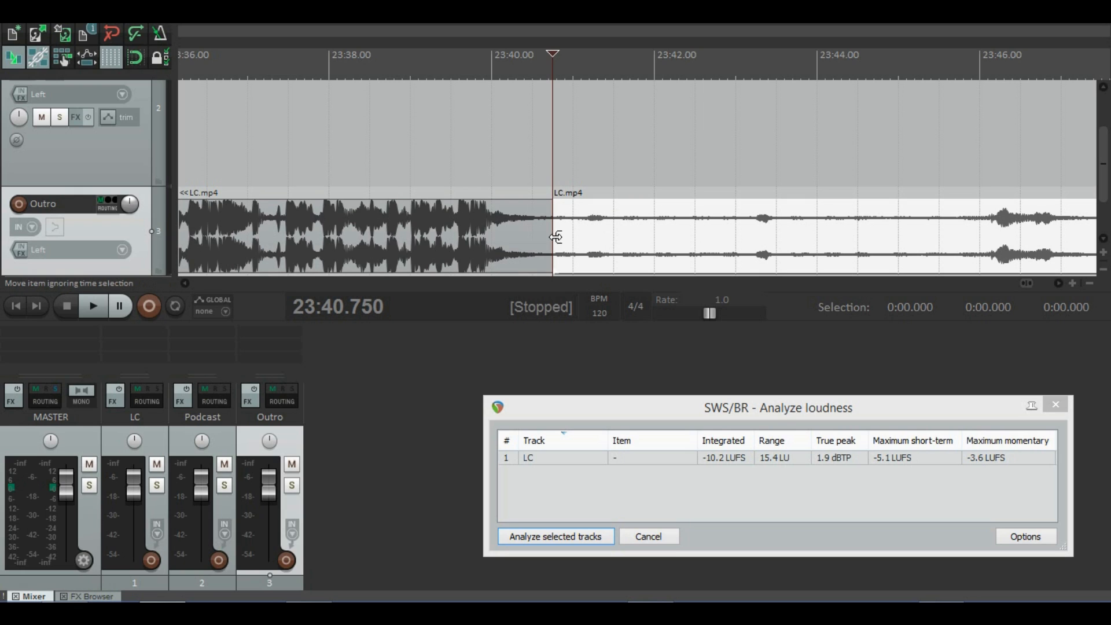
- Delete the long part of the Outro track's item before the 23:40.750 split
left_click(465, 241)
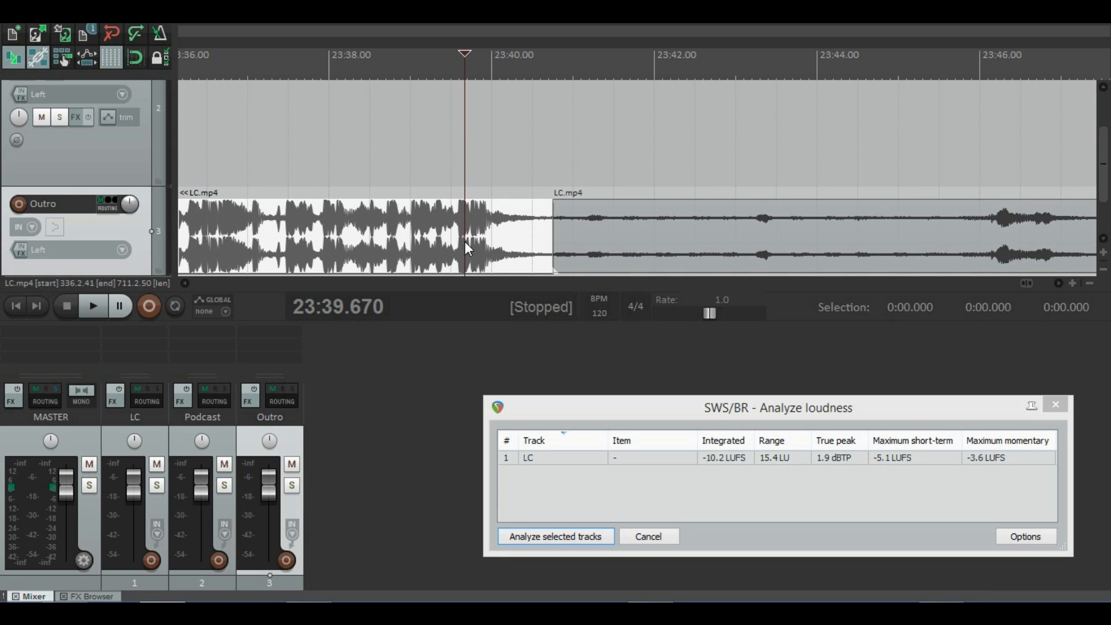
key("Delete")
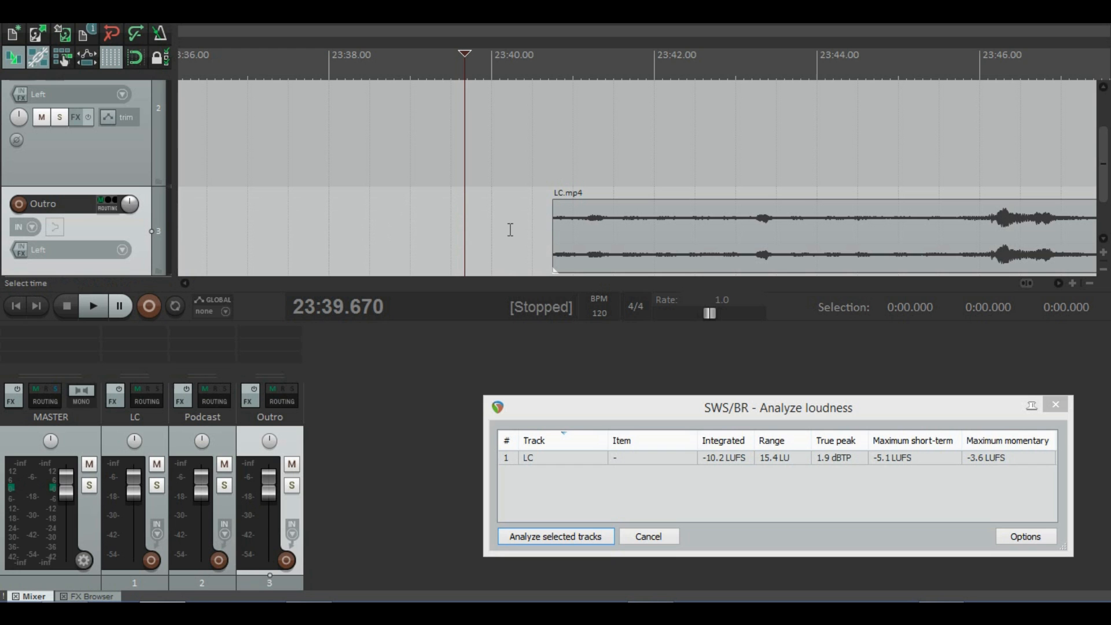
left_click(240, 197)
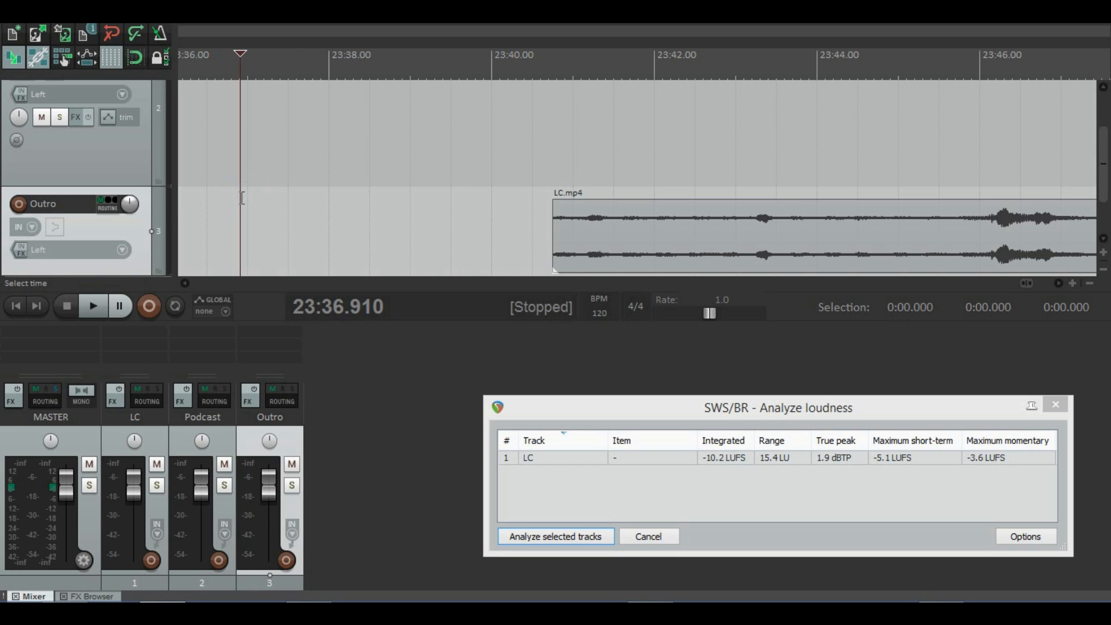
- Move the remaining Outro item earlier so that it starts right where the Podcast item ends
scroll(242, 198, "down", 5)
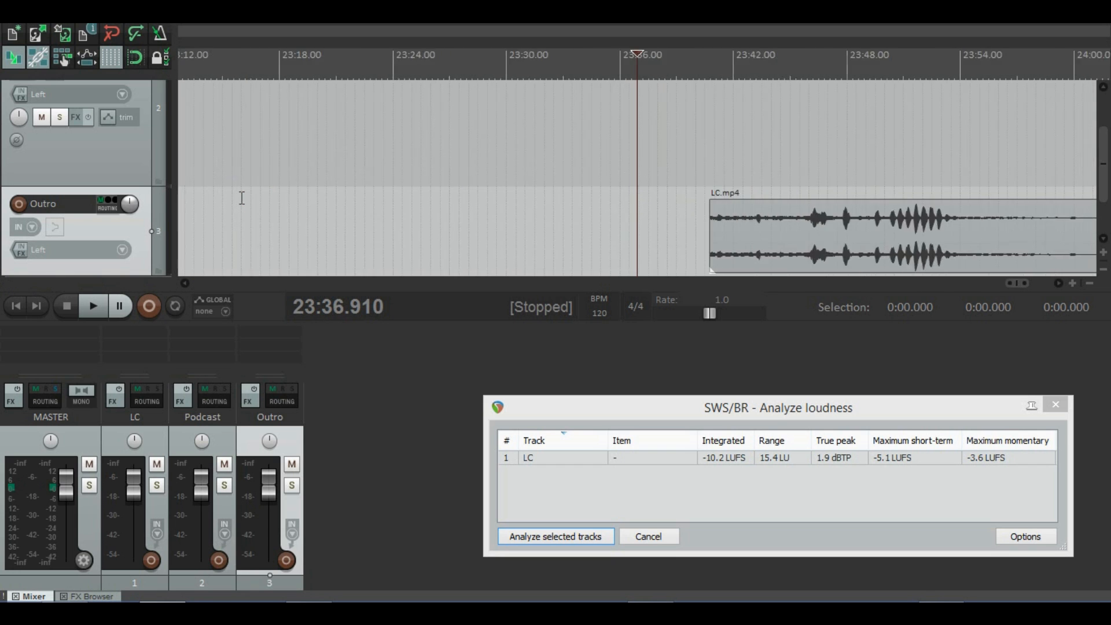
scroll(242, 198, "down", 5)
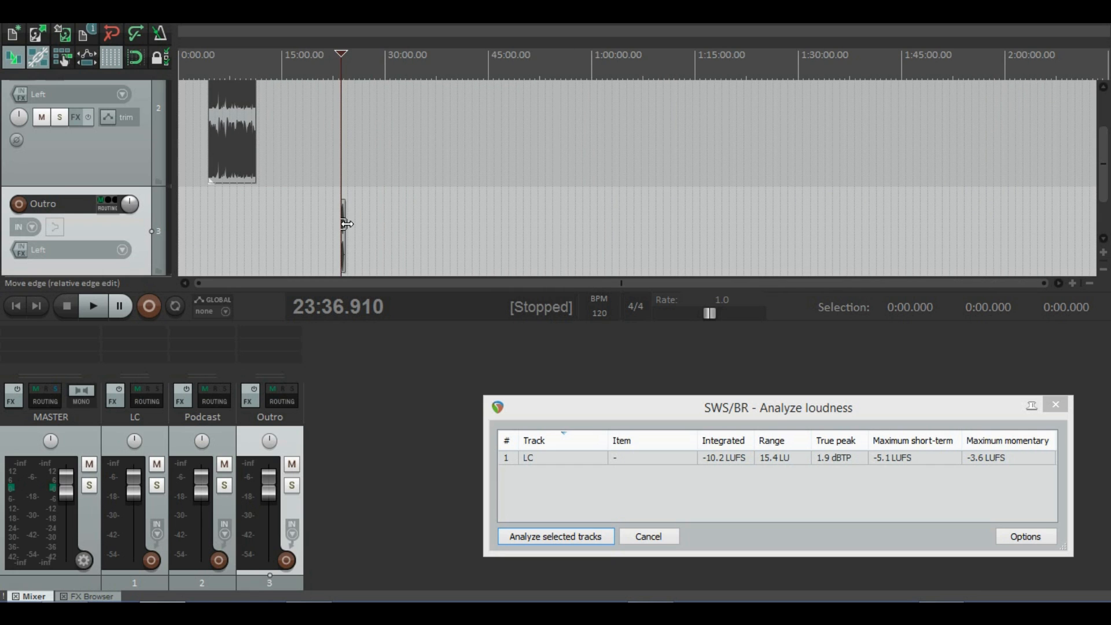
scroll(314, 230, "up", 10)
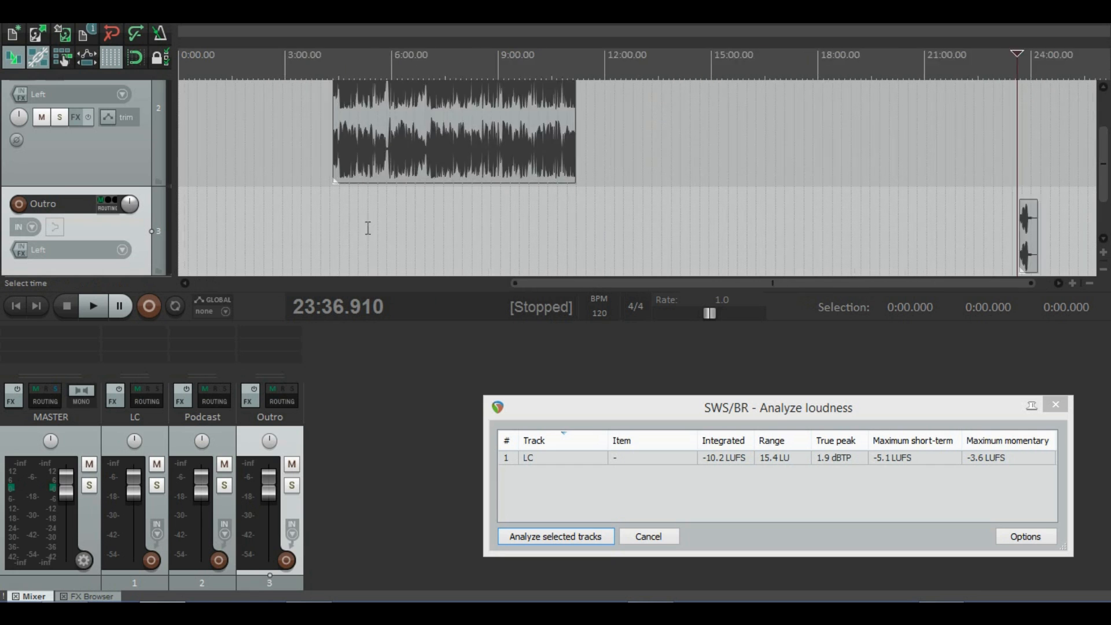
left_click_drag(653, 243, 289, 246)
scroll(287, 239, "down", 8)
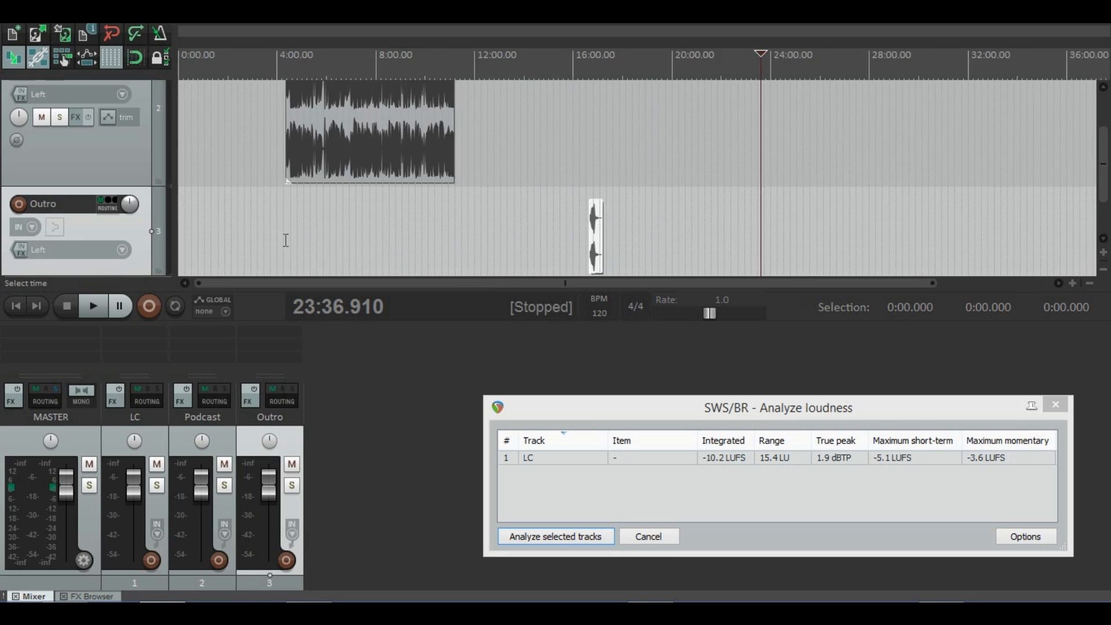
left_click_drag(420, 240, 335, 244)
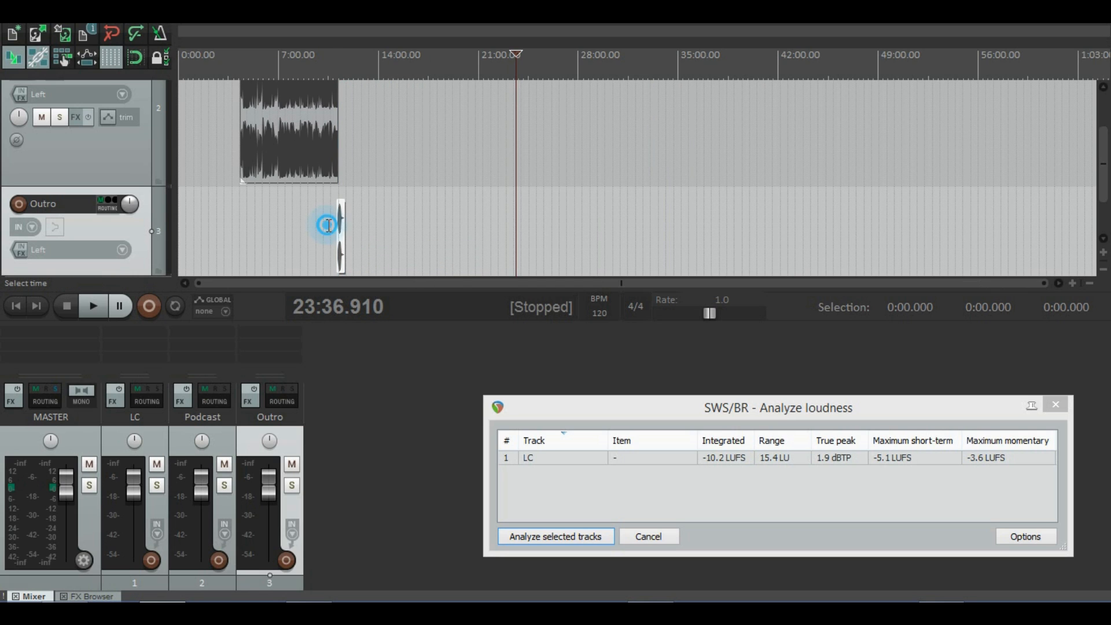
left_click(328, 226)
scroll(328, 226, "up", 10)
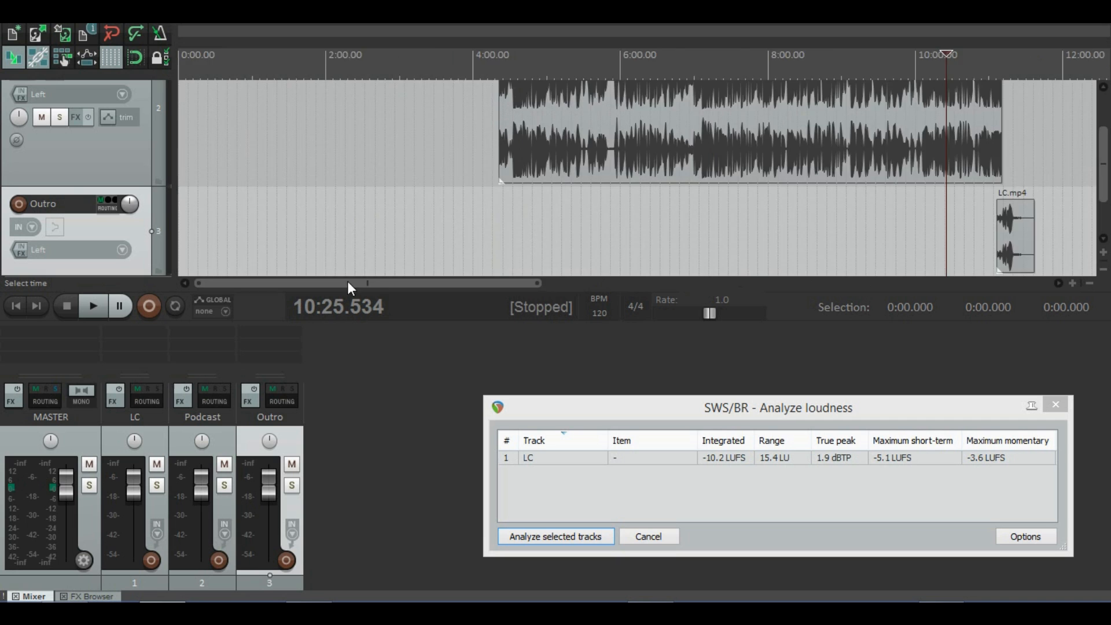
scroll(748, 247, "down", 6)
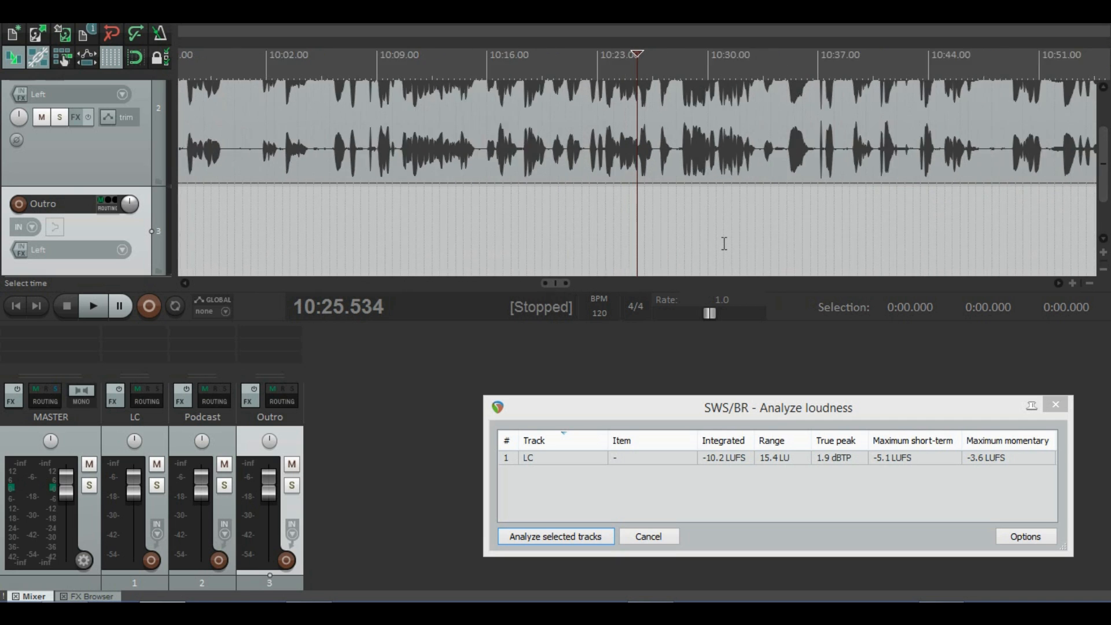
scroll(956, 247, "down", 3)
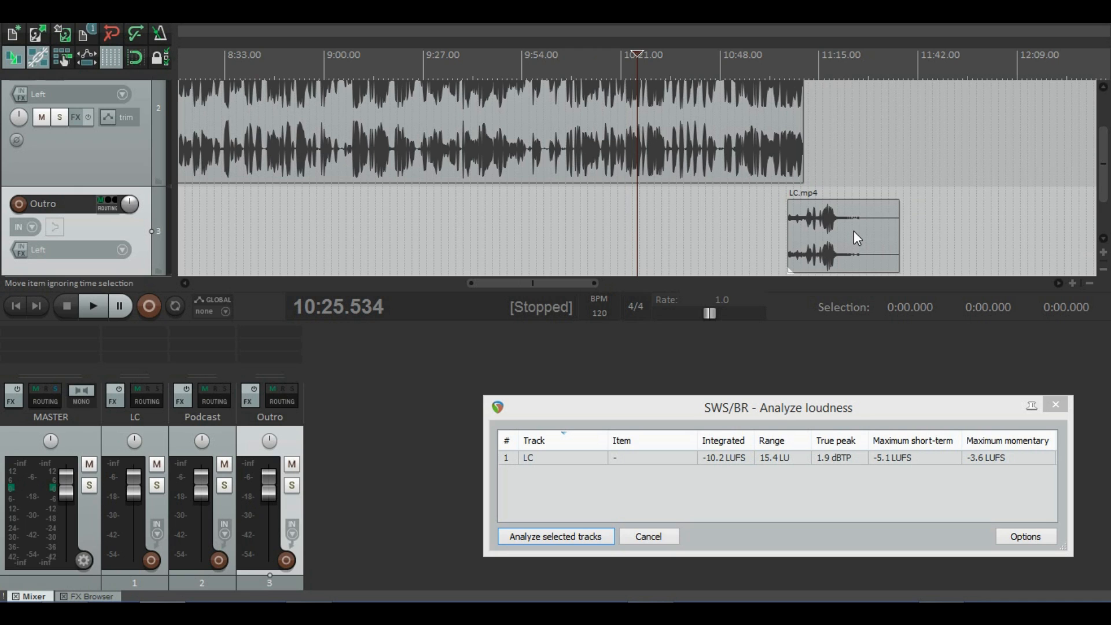
left_click_drag(853, 236, 895, 235)
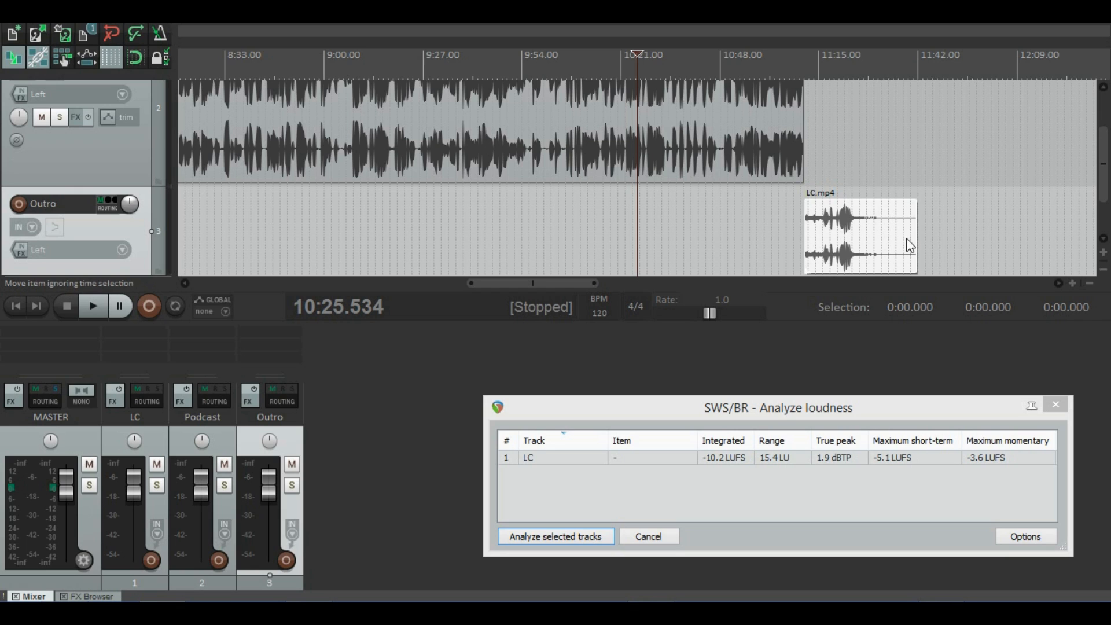
- Trim the silent tail of the Outro item so that it ends at about 11:34
left_click_drag(913, 236, 888, 254)
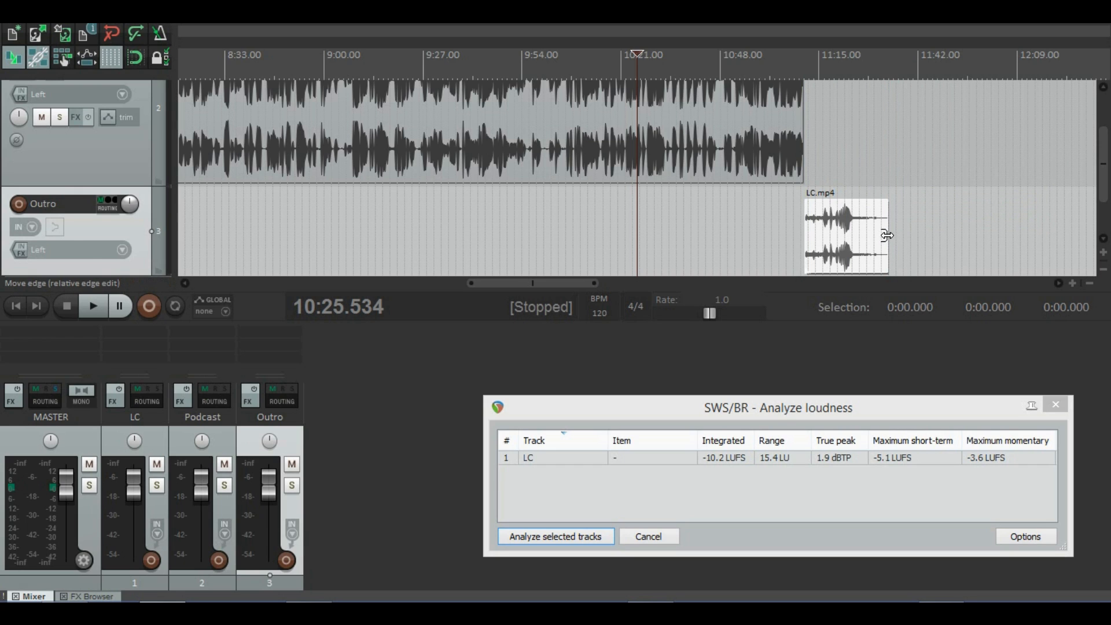
mouse_move(886, 235)
left_mouse_down()
mouse_move(1072, 236)
mouse_move(880, 240)
left_mouse_up()
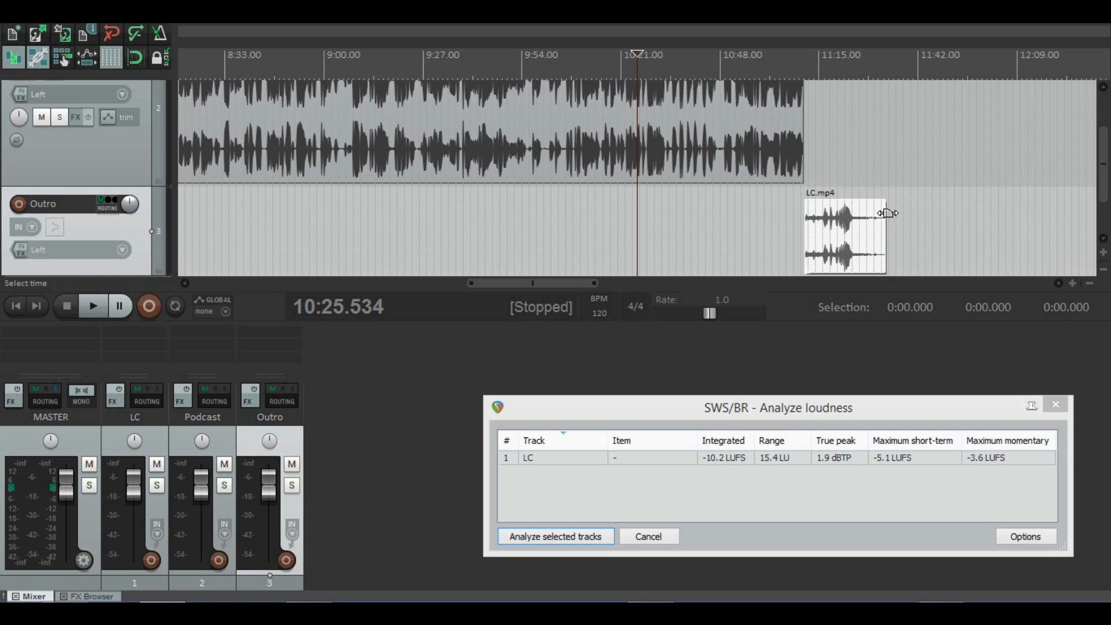
mouse_move(882, 233)
left_mouse_down()
mouse_move(1000, 236)
mouse_move(885, 237)
left_mouse_up()
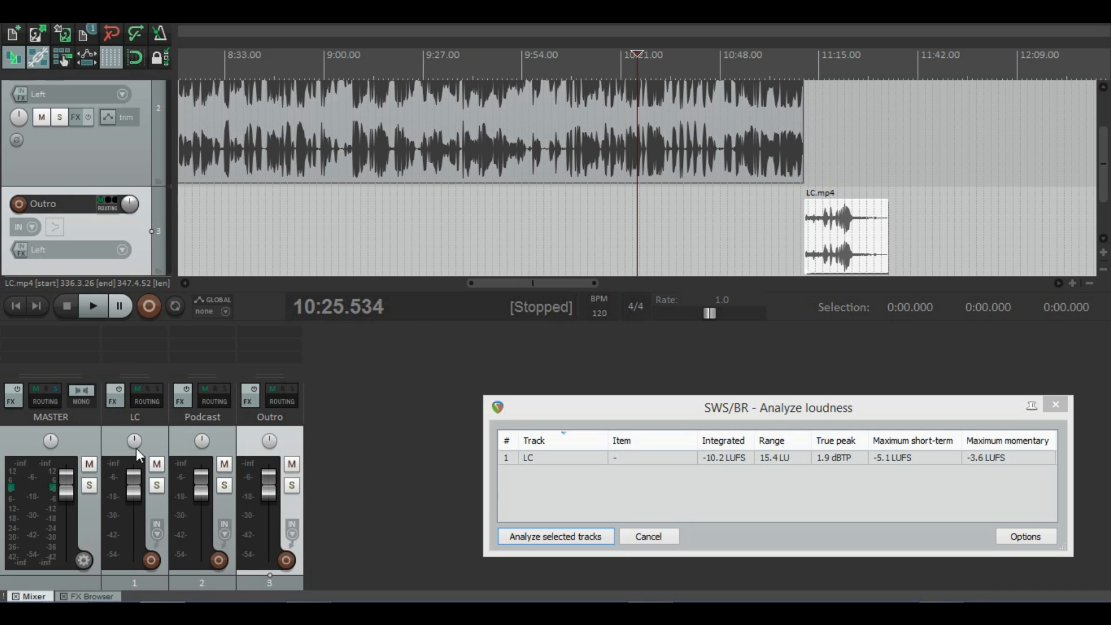
- Split the LC track's item at 0:27.907, in the quiet dip before the waveform builds up
left_click(152, 443)
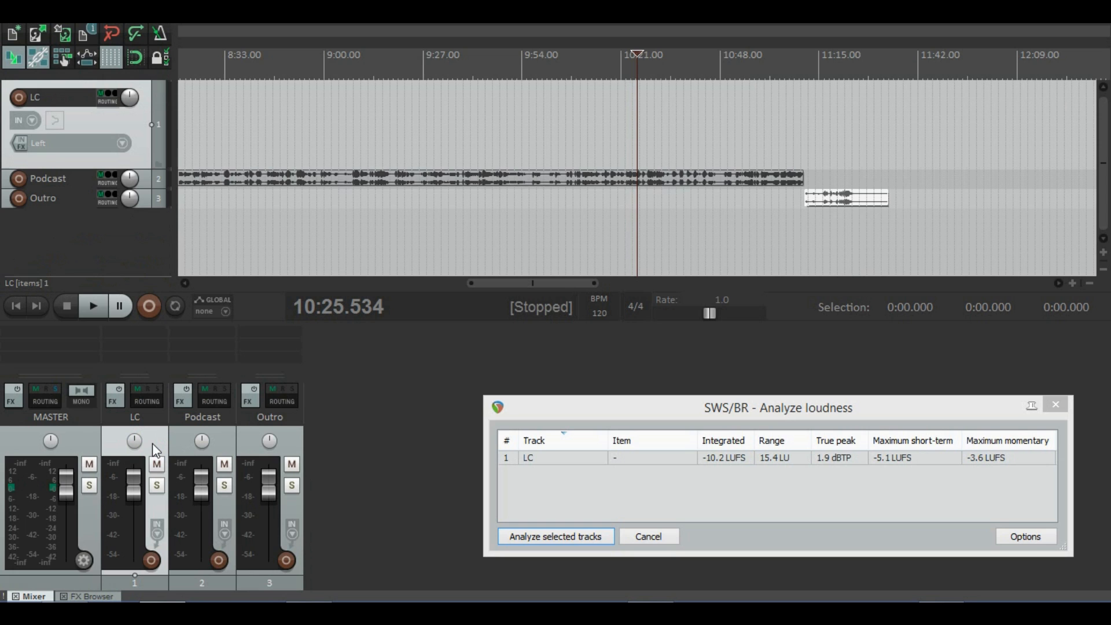
key("minus")
key("minus")
key("minus")
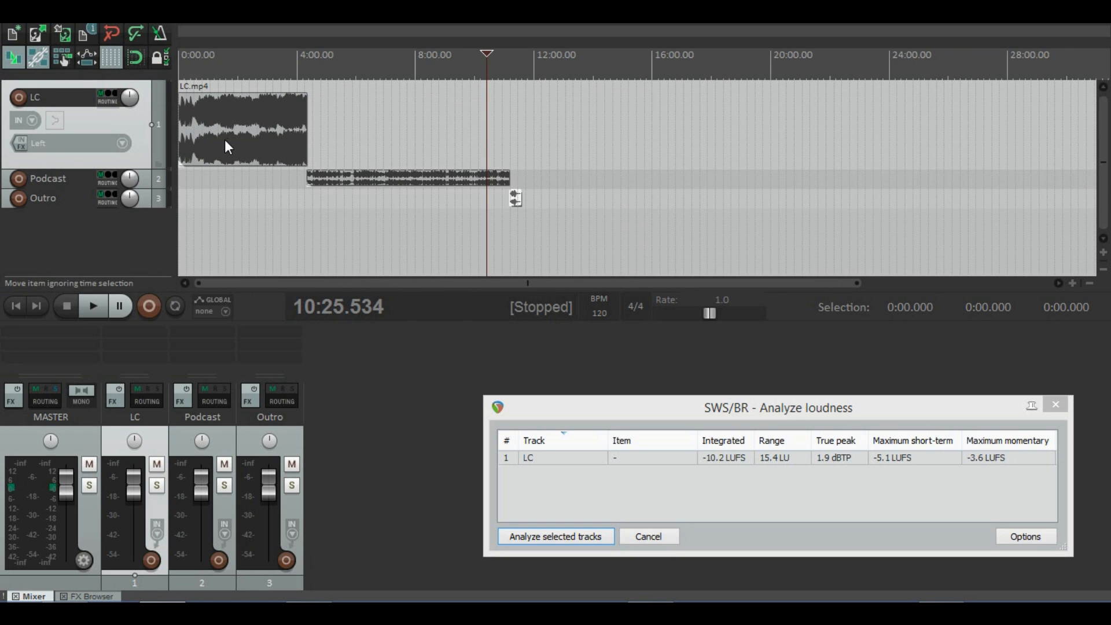
left_click(196, 122)
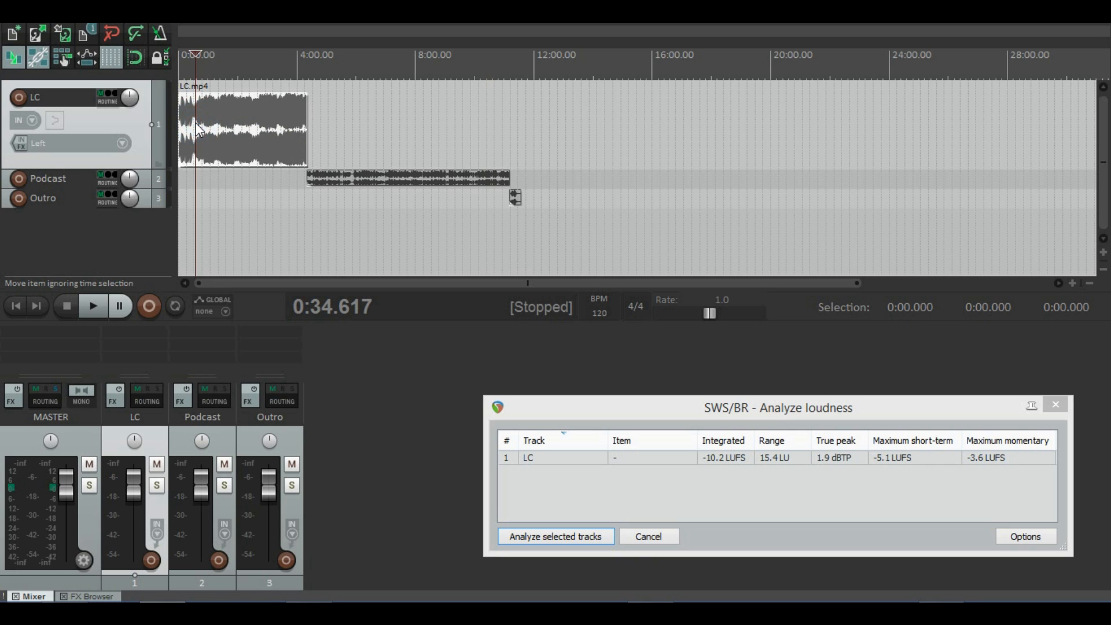
scroll(196, 123, "up", 10)
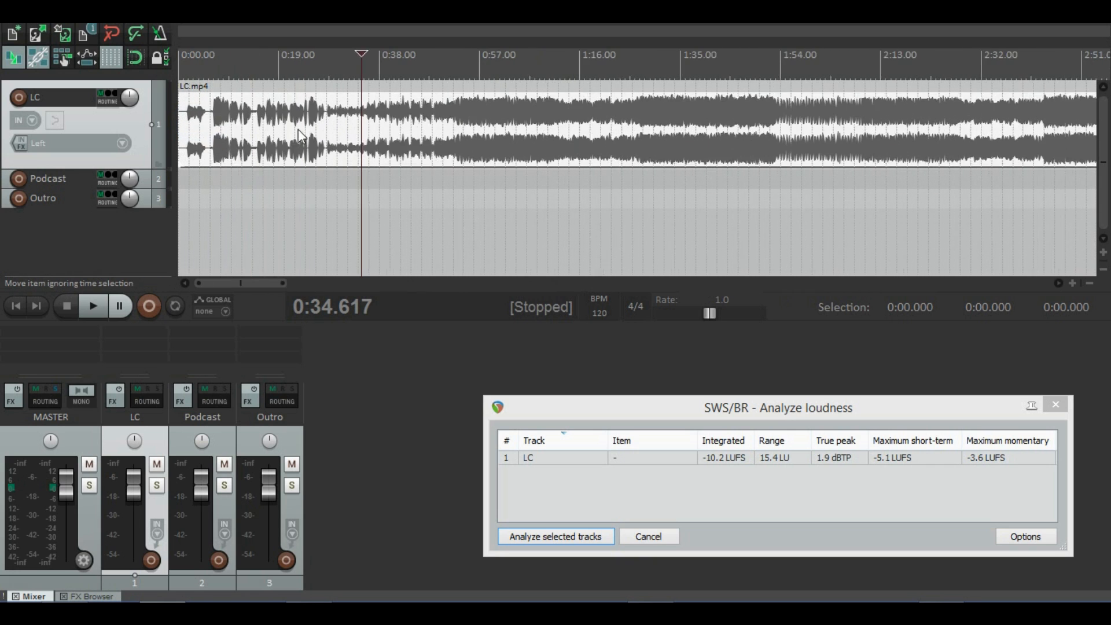
scroll(301, 137, "up", 2)
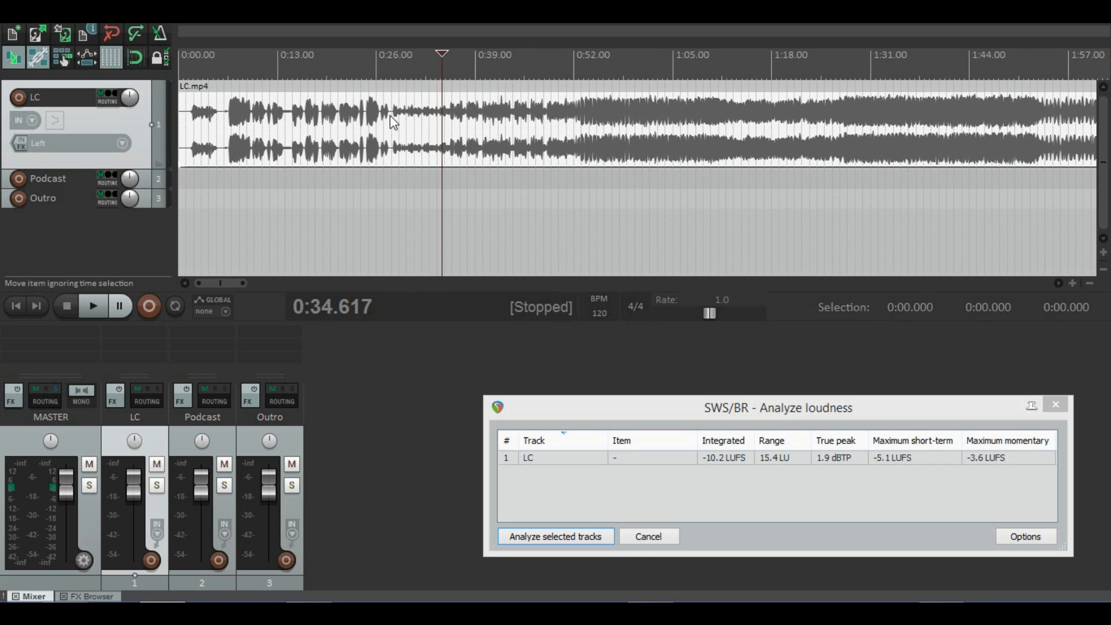
scroll(394, 123, "up", 1)
left_click(433, 123)
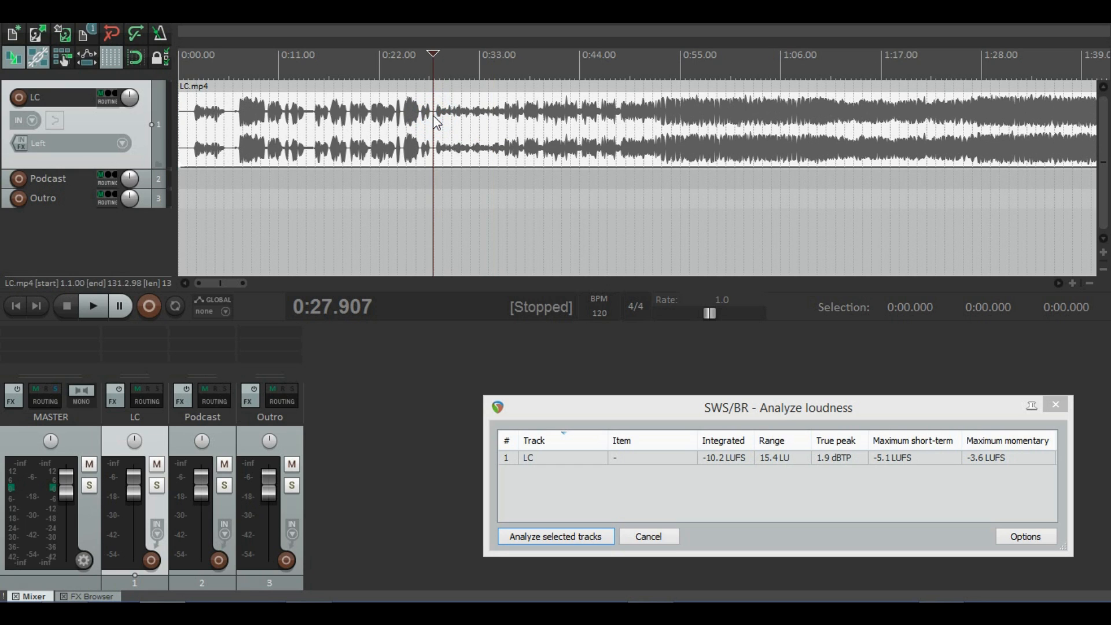
key("s")
- Remove the part of the LC track's item that follows the 0:27.907 split
left_click(577, 131)
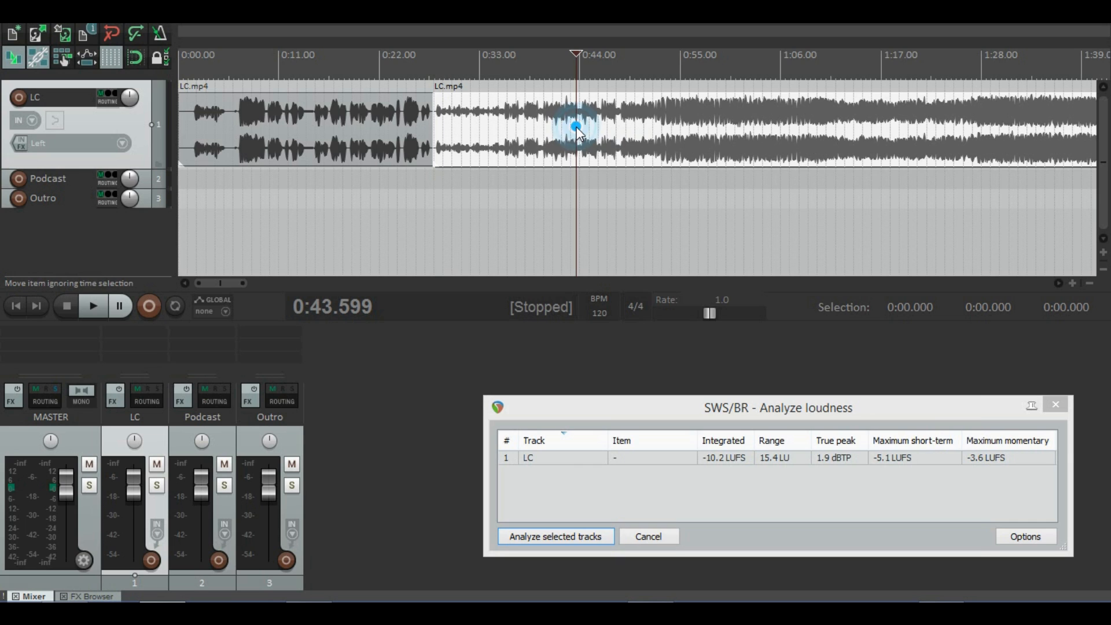
right_click(576, 129)
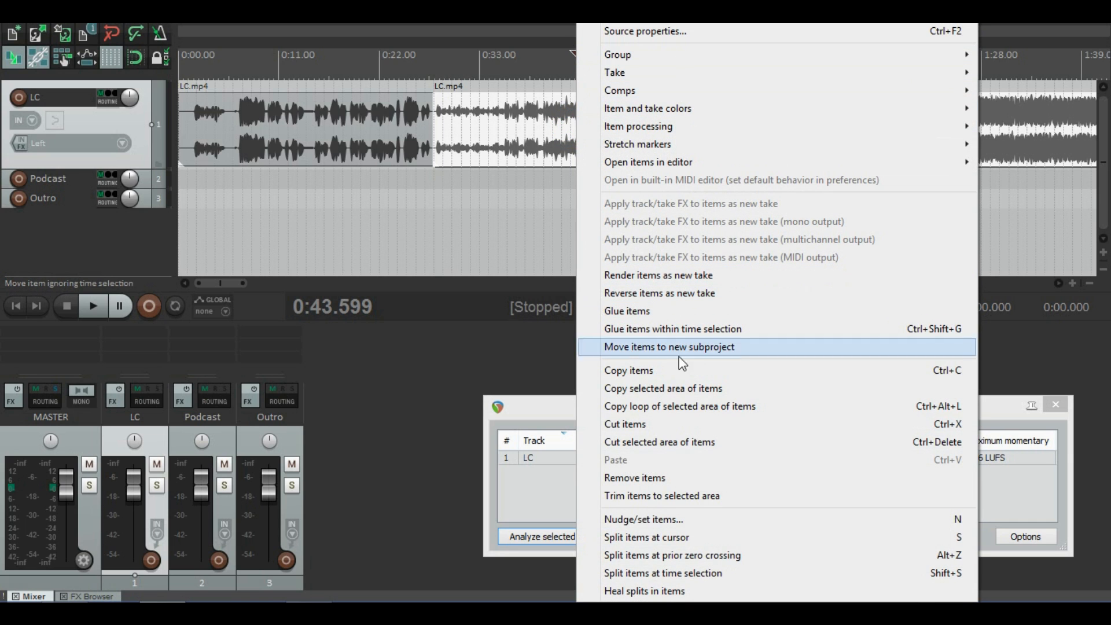
left_click(641, 480)
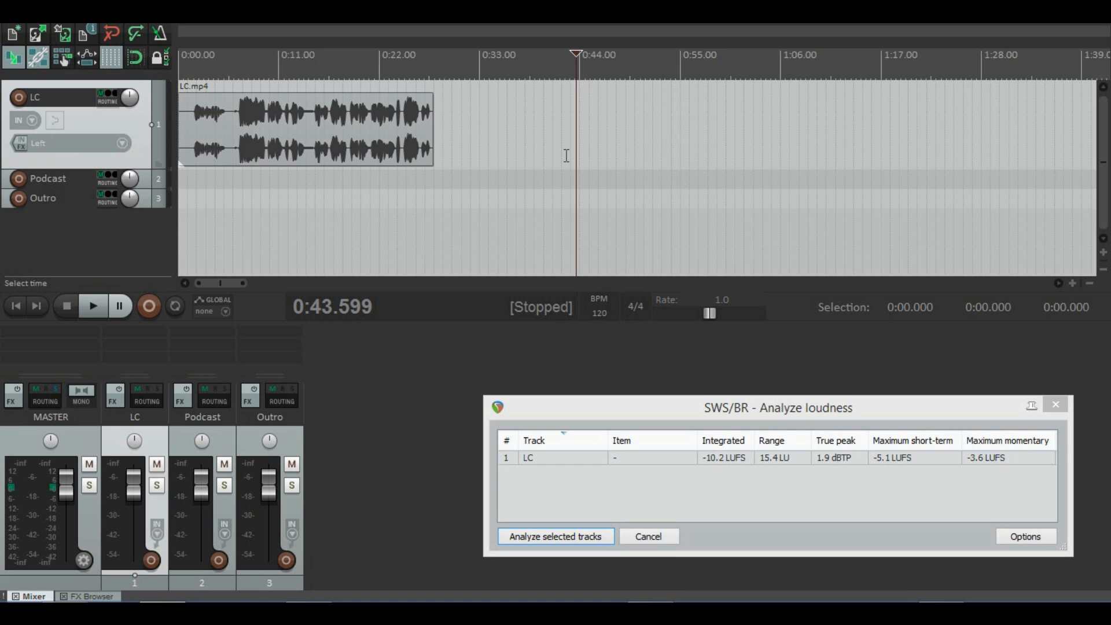
- Move the long Podcast item earlier so that it starts right after the LC item ends
scroll(566, 155, "down", 5)
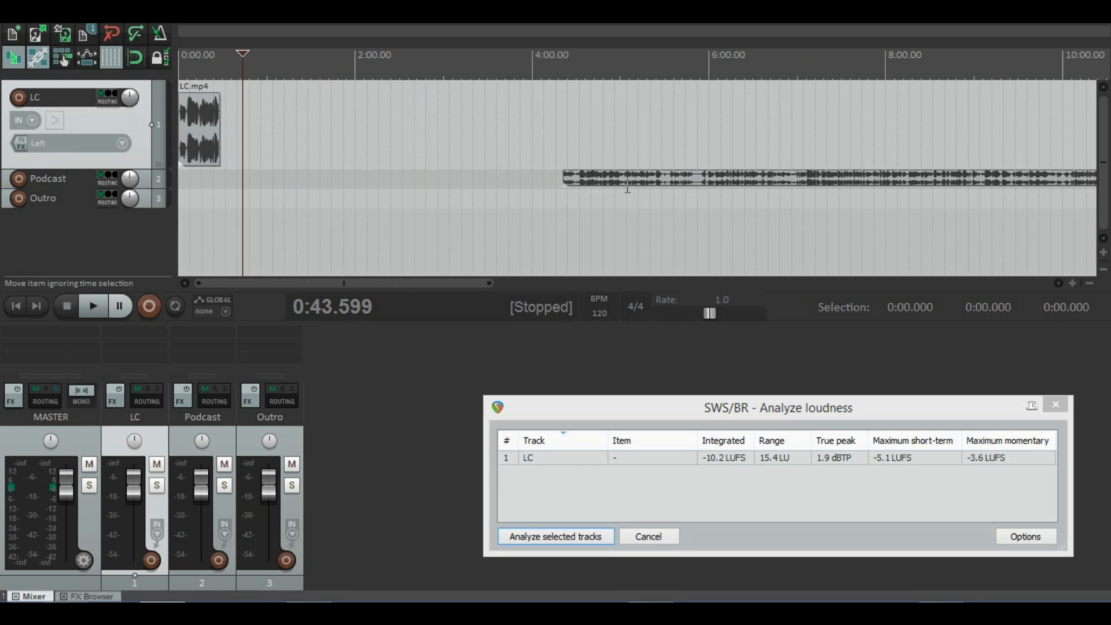
left_click_drag(627, 183, 282, 195)
scroll(496, 265, "down", 3)
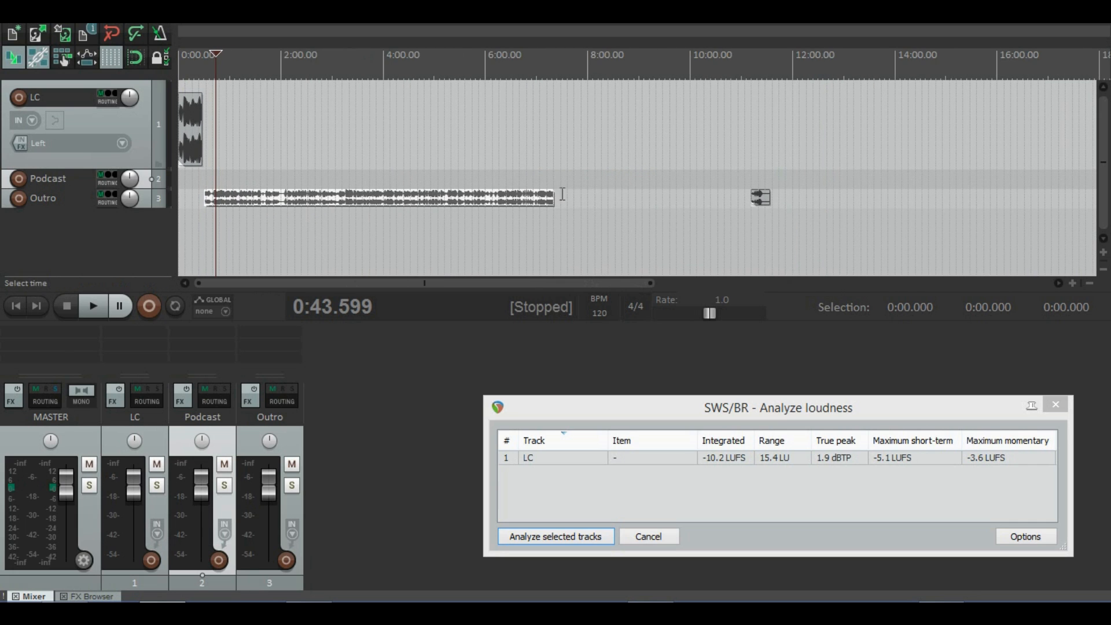
- Move the short Outro item earlier to just after the long item's end, placing it on a new track below Outro
scroll(591, 226, "down", 6)
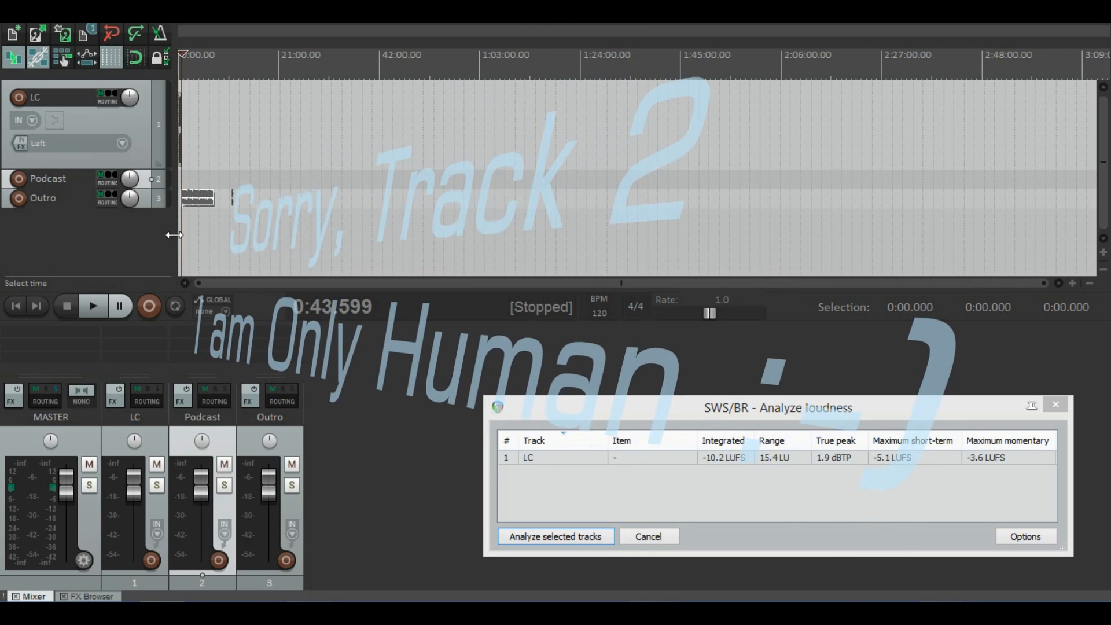
scroll(578, 197, "up", 8)
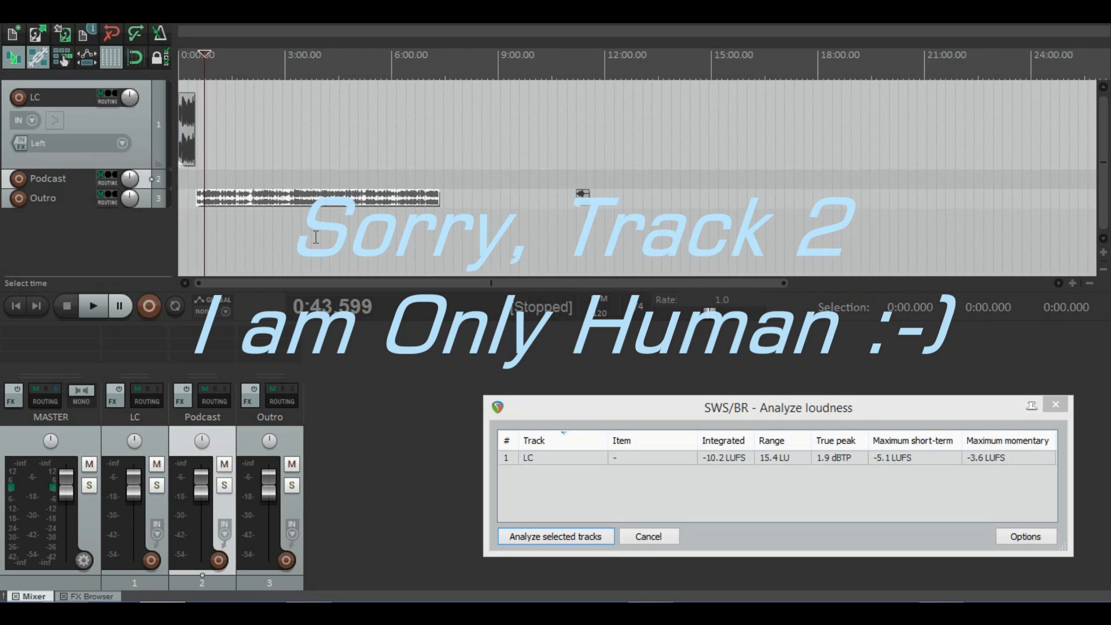
scroll(867, 205, "down", 1)
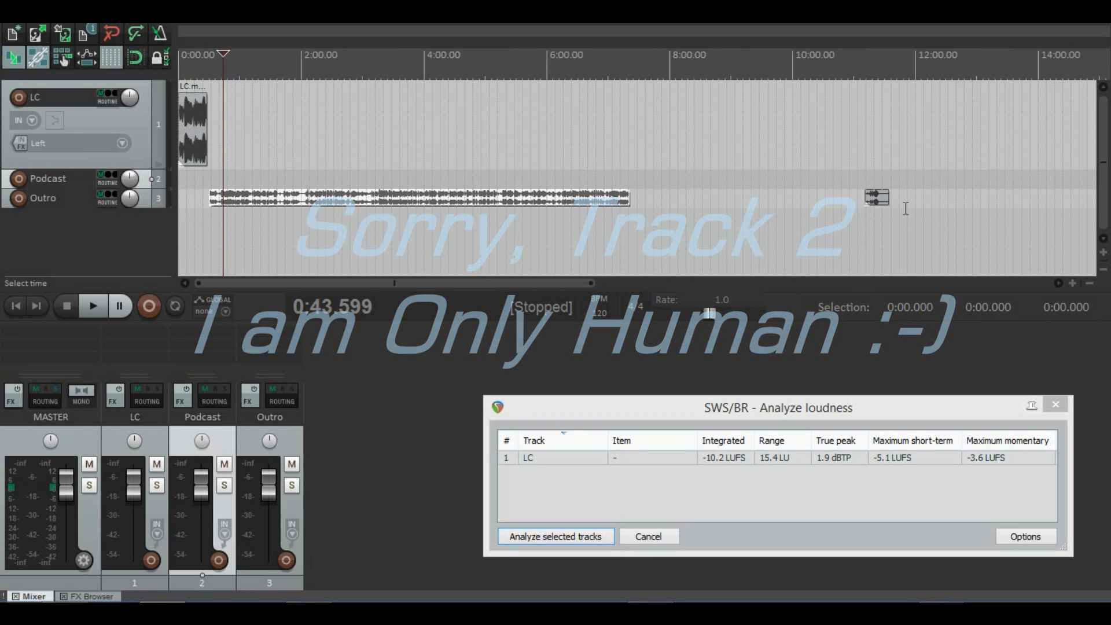
left_click_drag(885, 197, 649, 244)
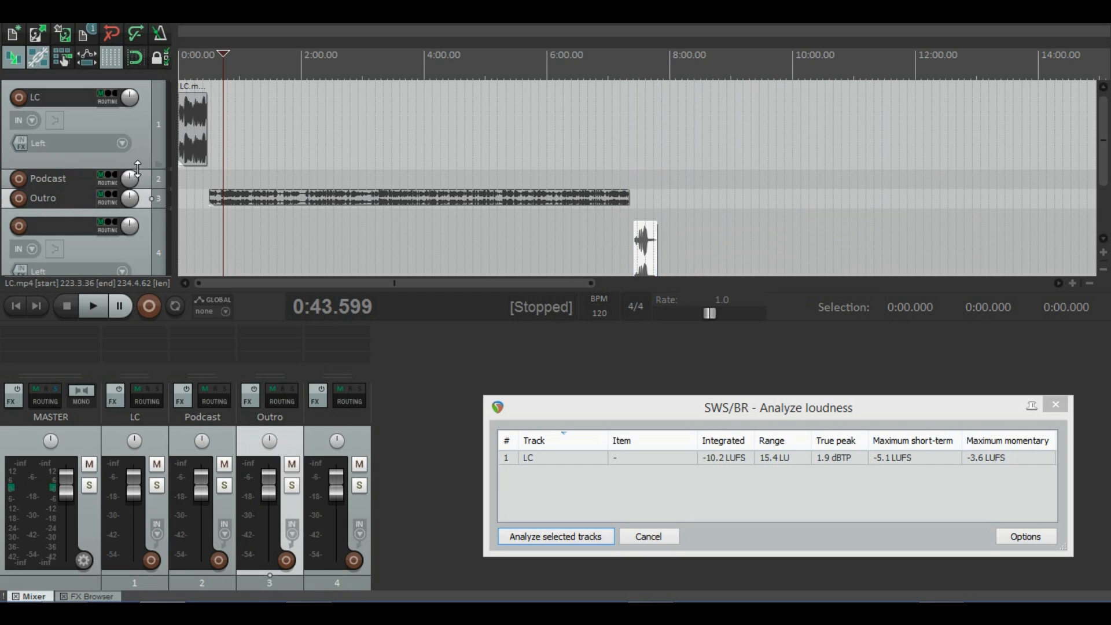
- Put the long item on the Podcast track and the short one on the Outro track, and delete the empty fourth track
left_click_drag(245, 196, 243, 178)
left_click_drag(641, 233, 646, 200)
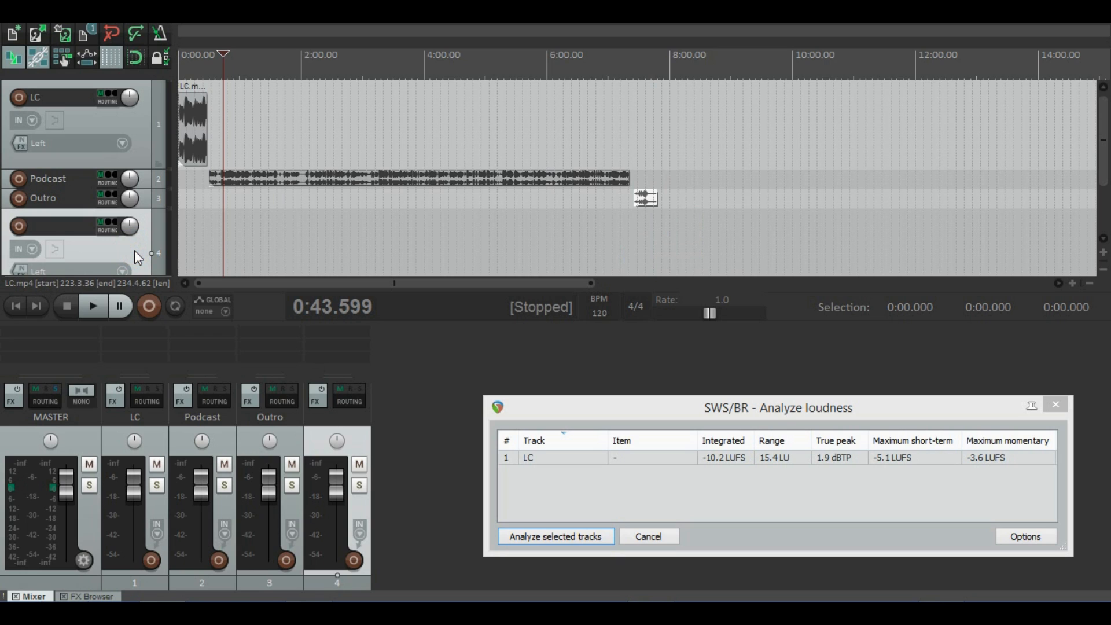
key("Delete")
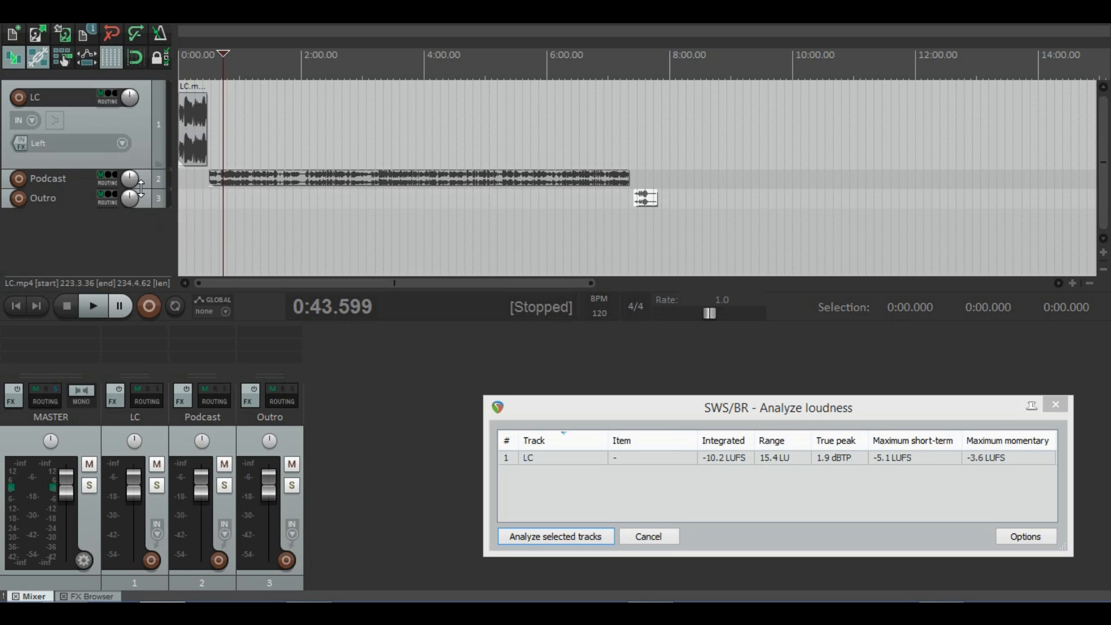
- Increase the height of the Podcast and Outro tracks and select the LC track's item
left_click_drag(139, 189, 140, 258)
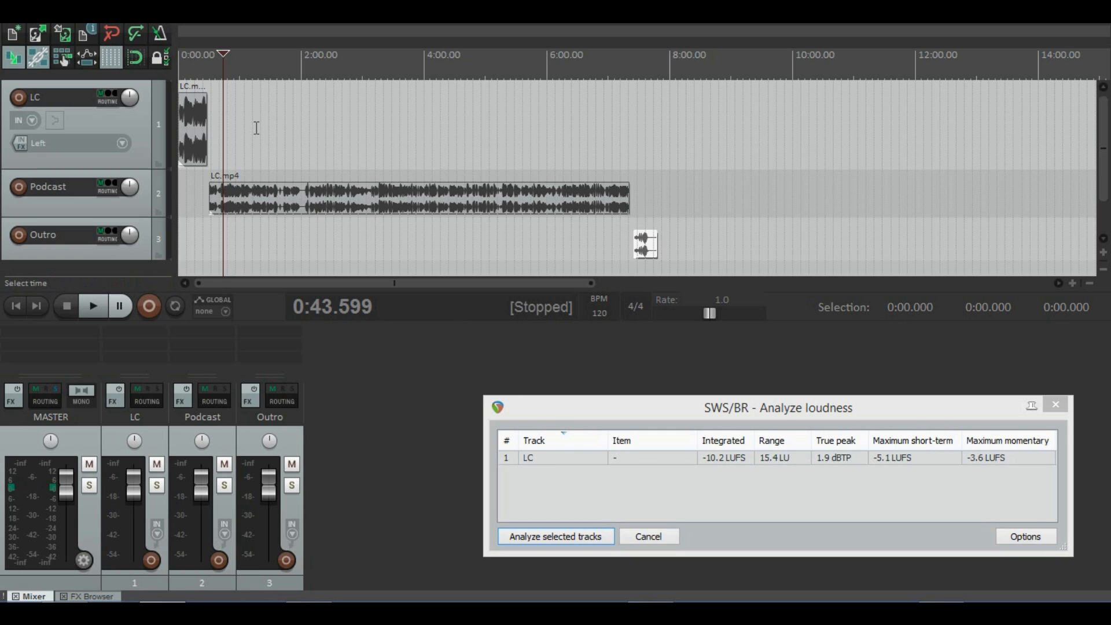
left_click(190, 136)
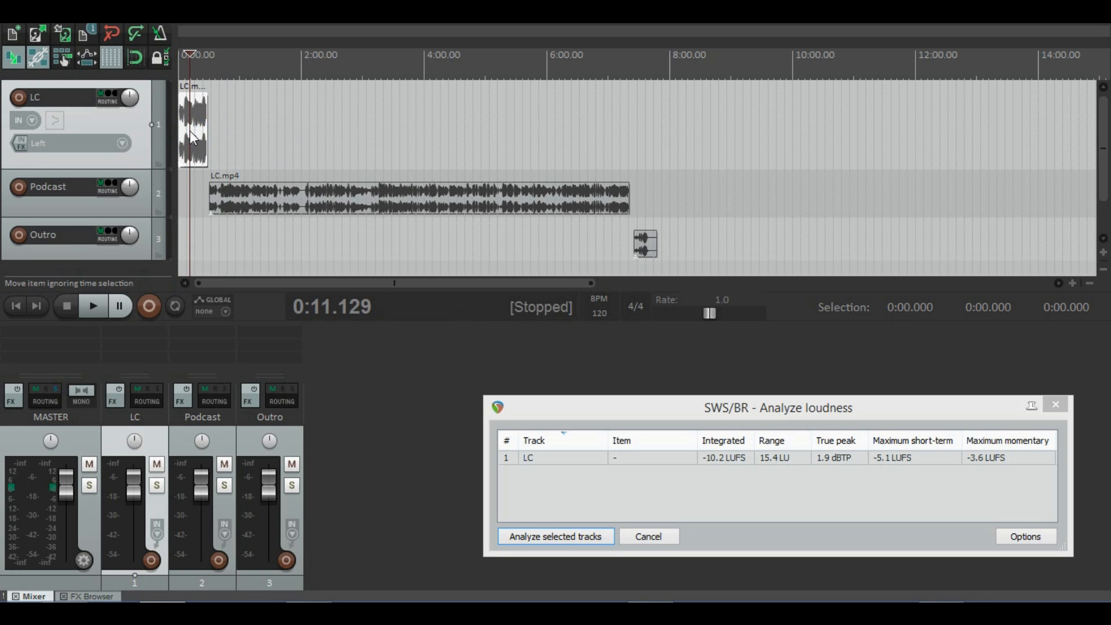
left_click(240, 193)
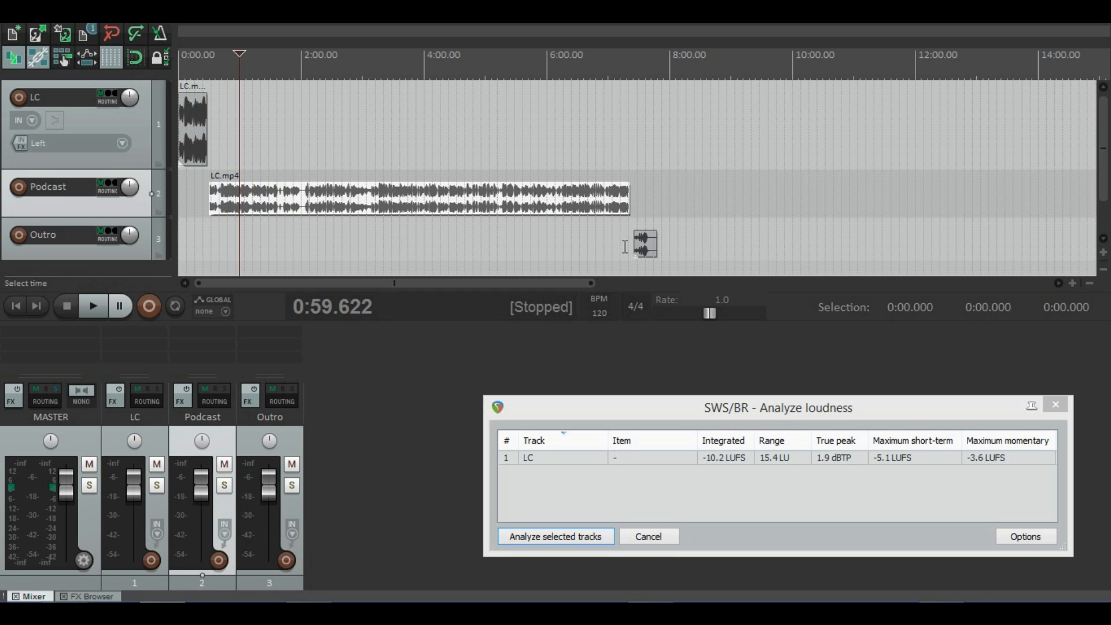
left_click(193, 135)
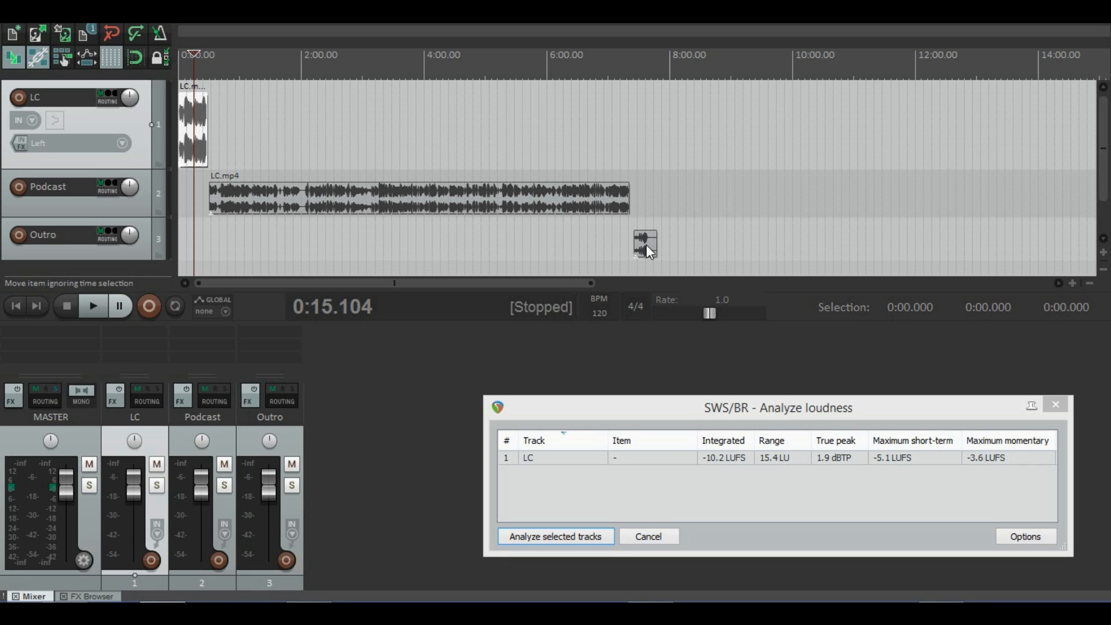
- Remove the old LC entry from the loudness analysis list
left_click(565, 456)
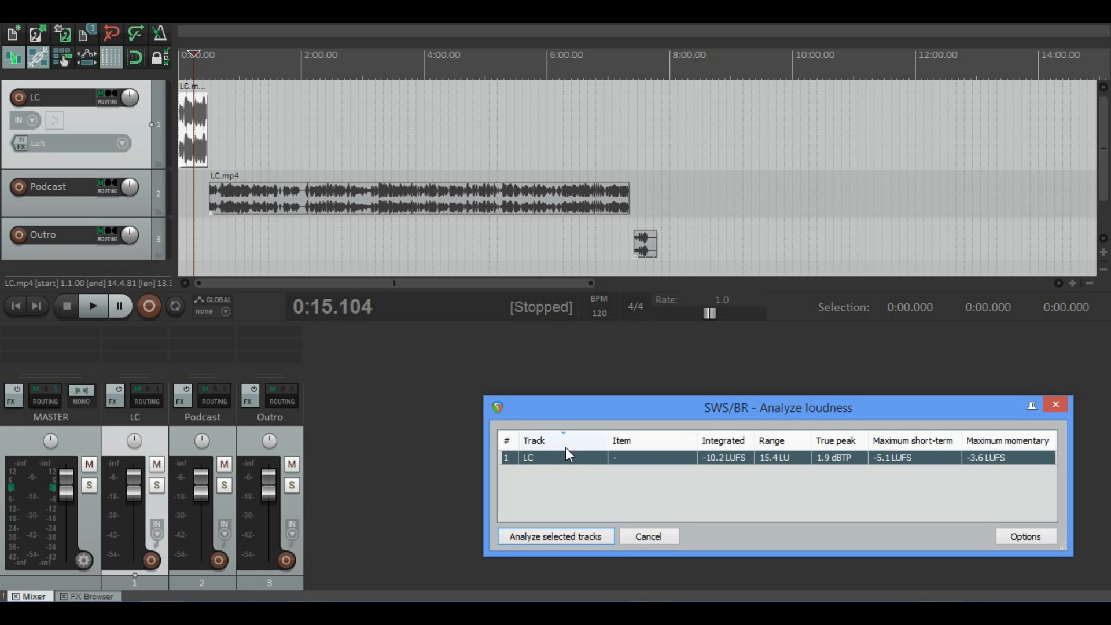
right_click(560, 460)
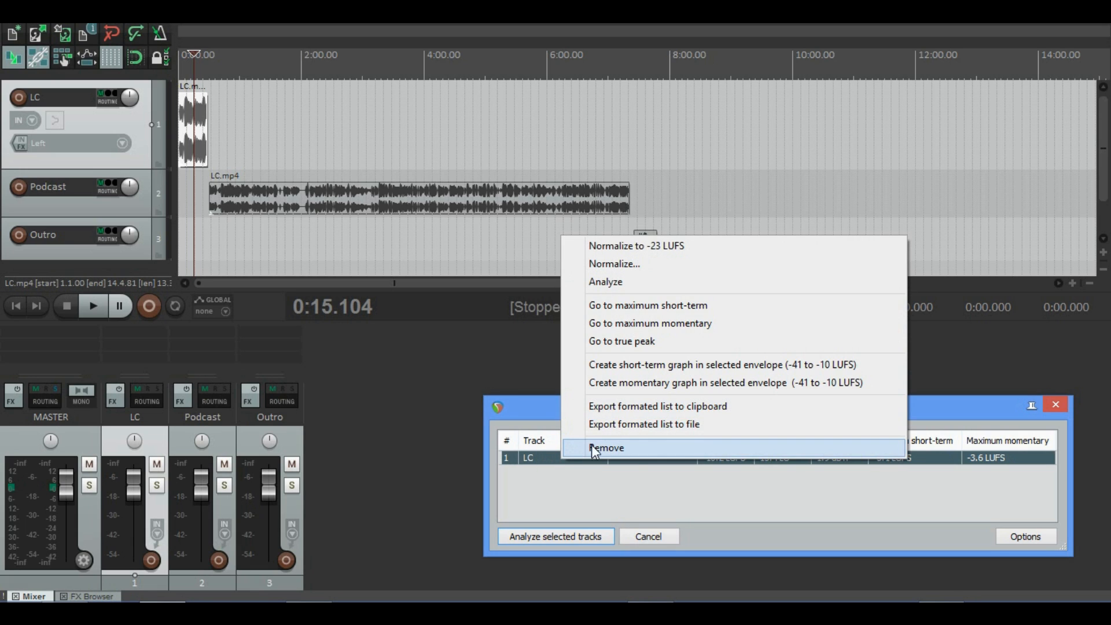
left_click(597, 448)
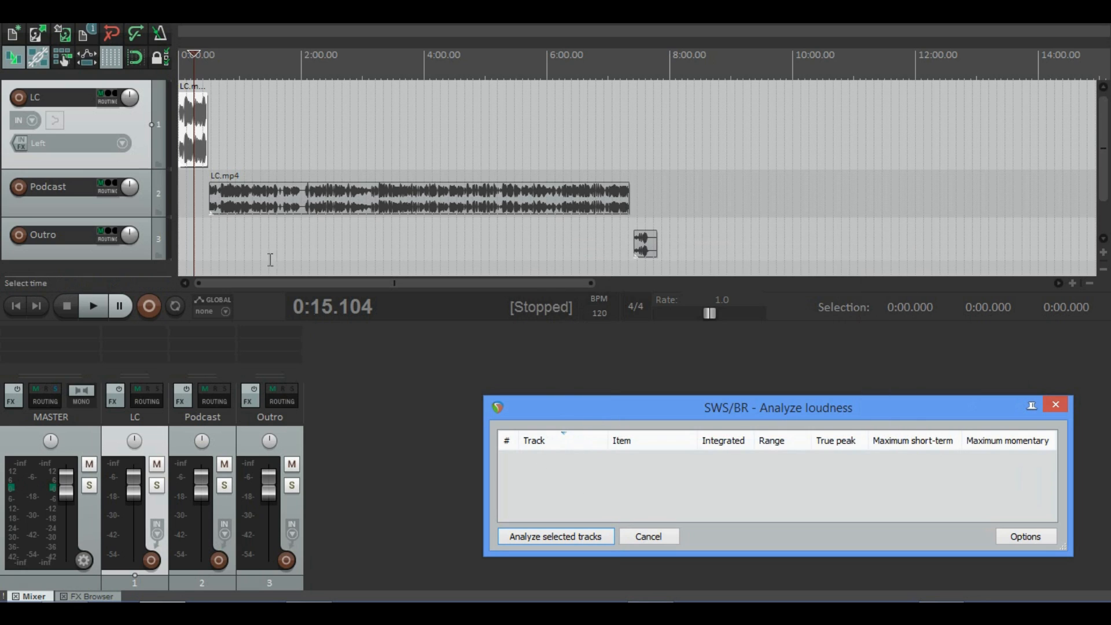
- Select the LC, Podcast and Outro tracks together and analyze their loudness
left_click(156, 438)
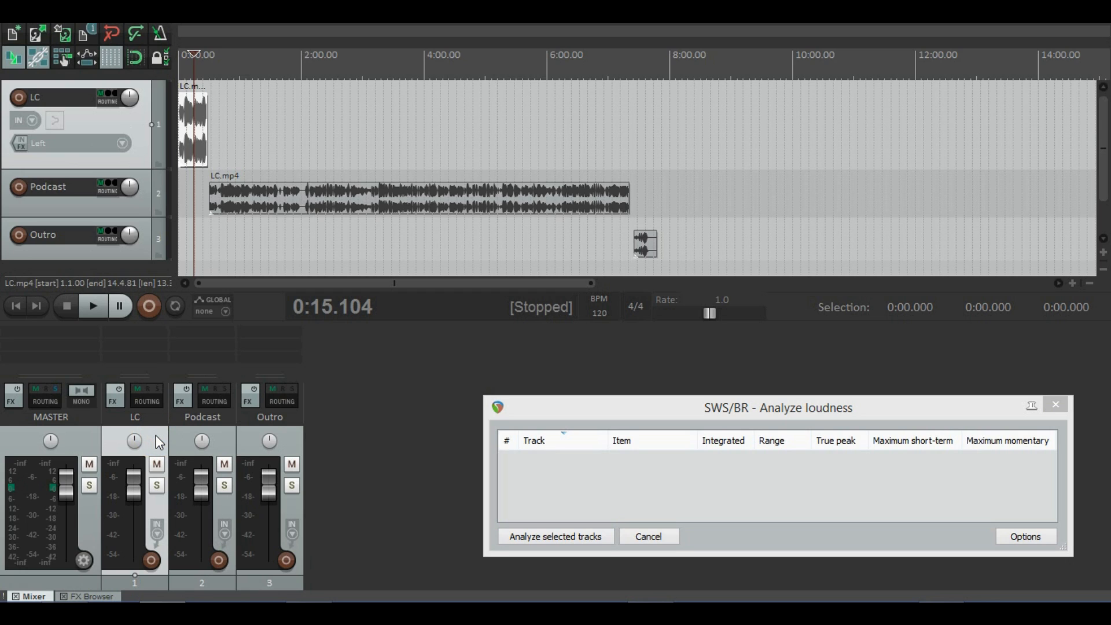
left_click(183, 447)
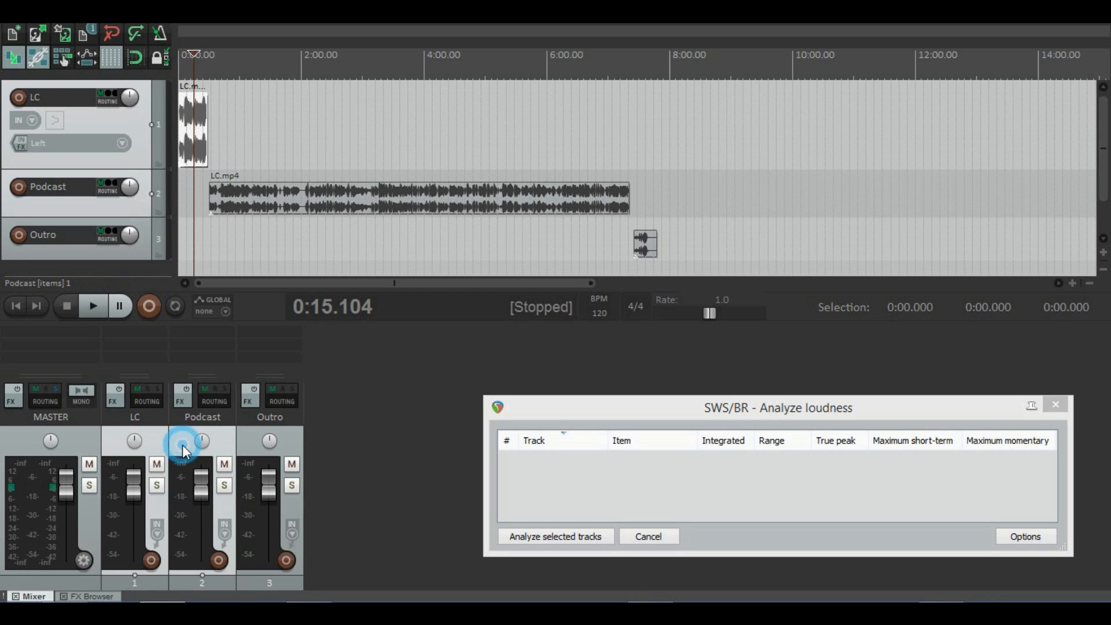
left_click(245, 442)
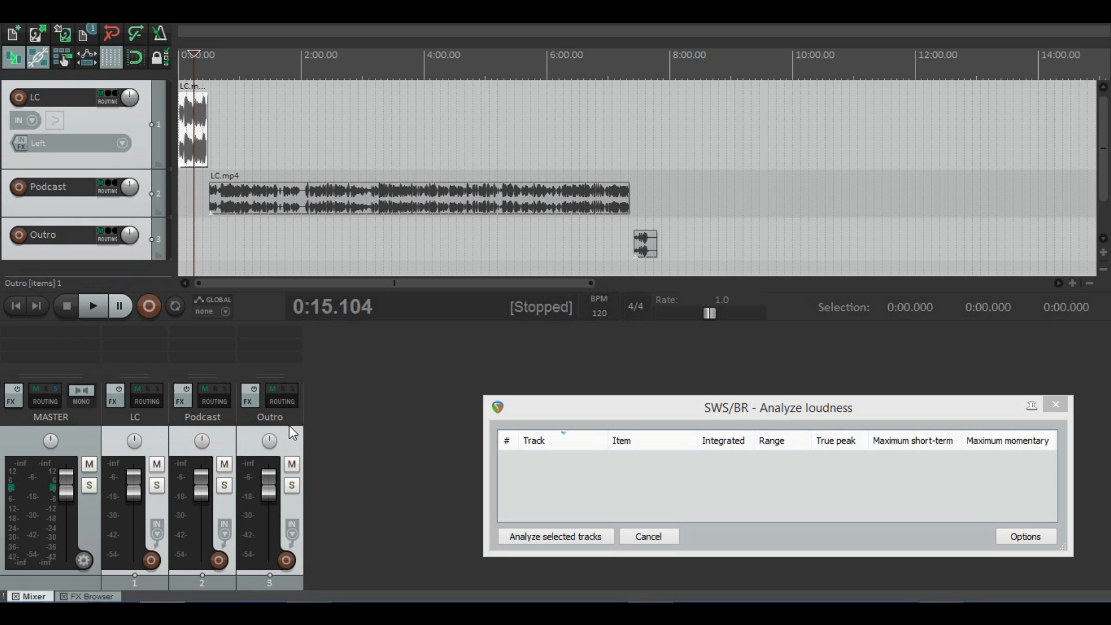
left_click(530, 536)
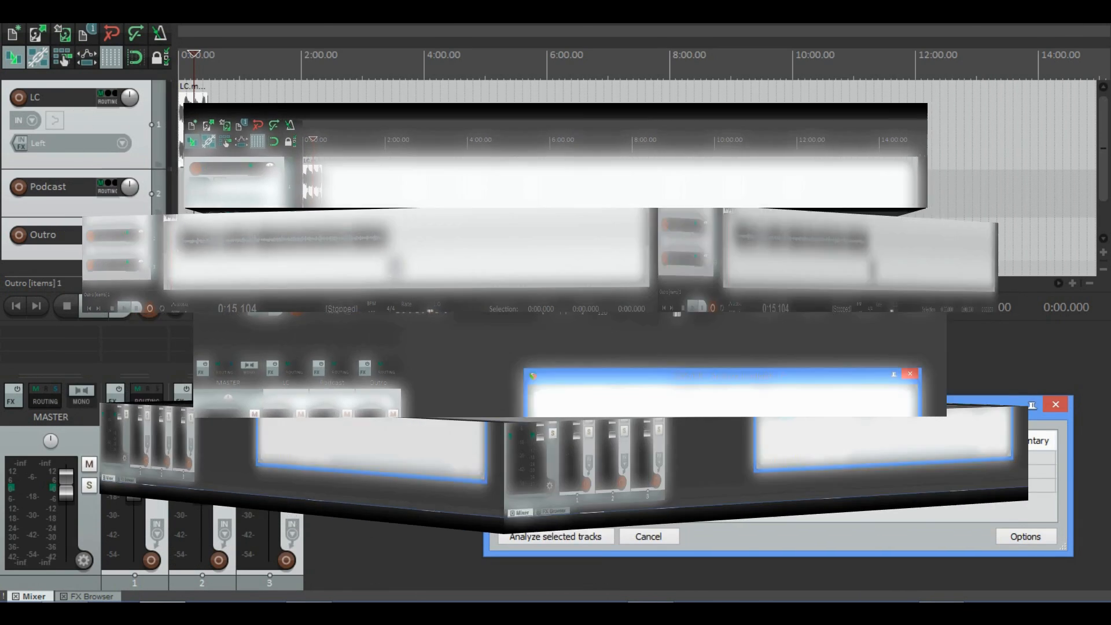
- Normalize the analyzed Podcast, Outro and LC tracks to -15 LUFS
left_click(554, 457)
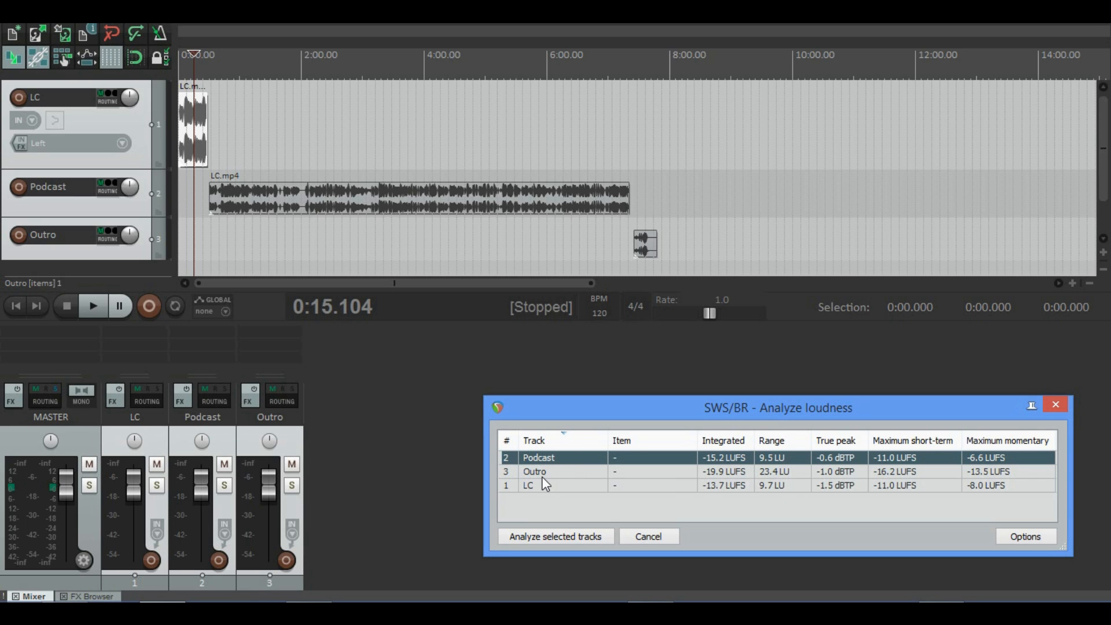
left_click(543, 472, "shift")
left_click(540, 483, "shift")
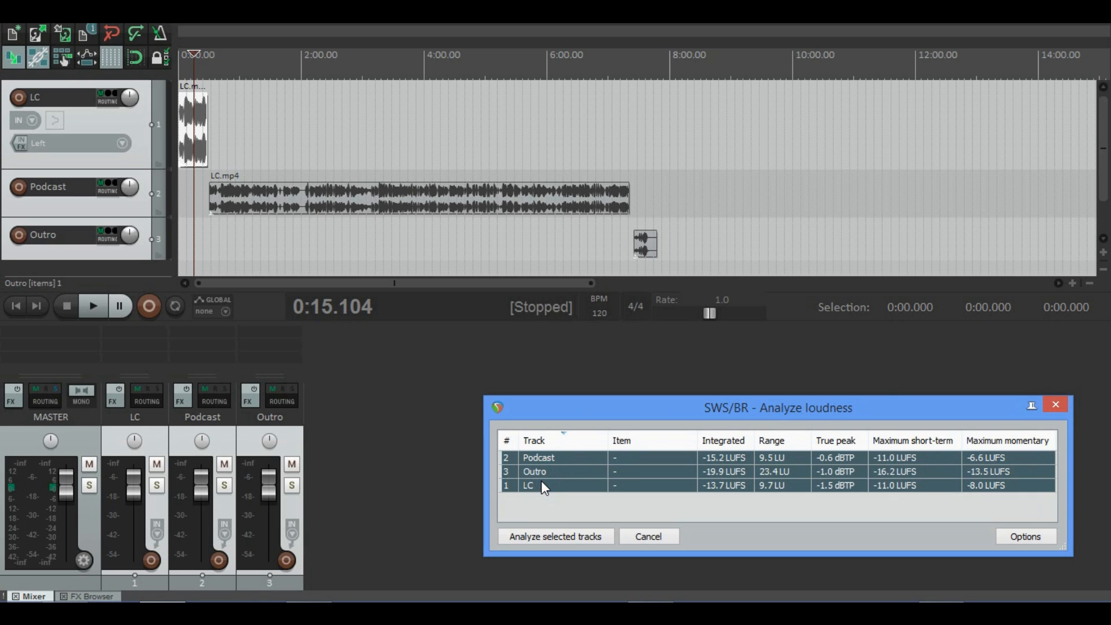
right_click(543, 486)
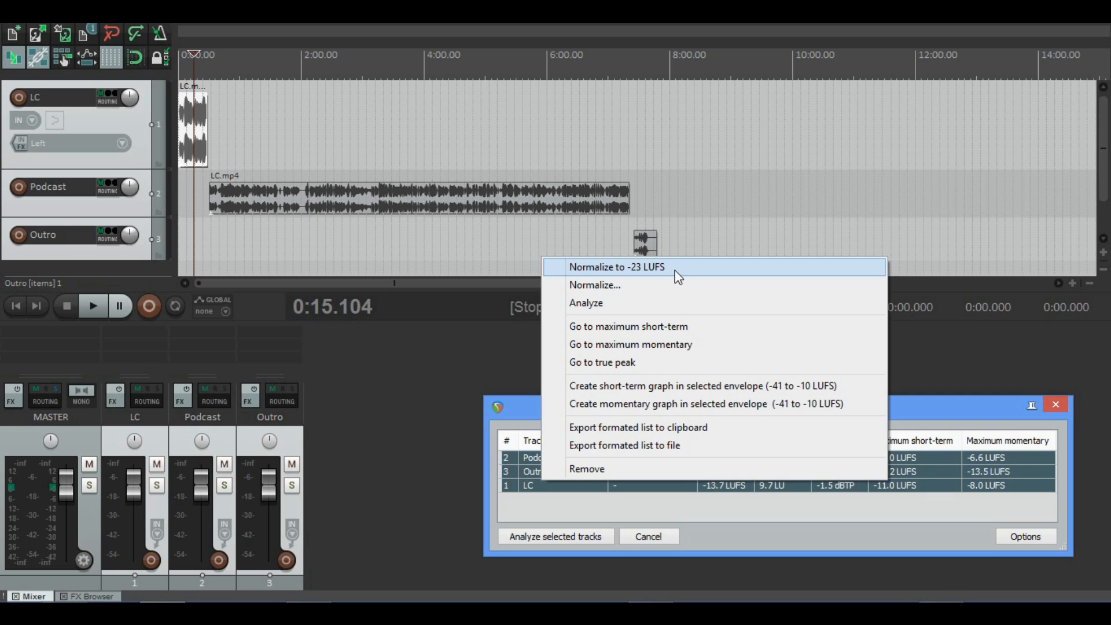
left_click(600, 286)
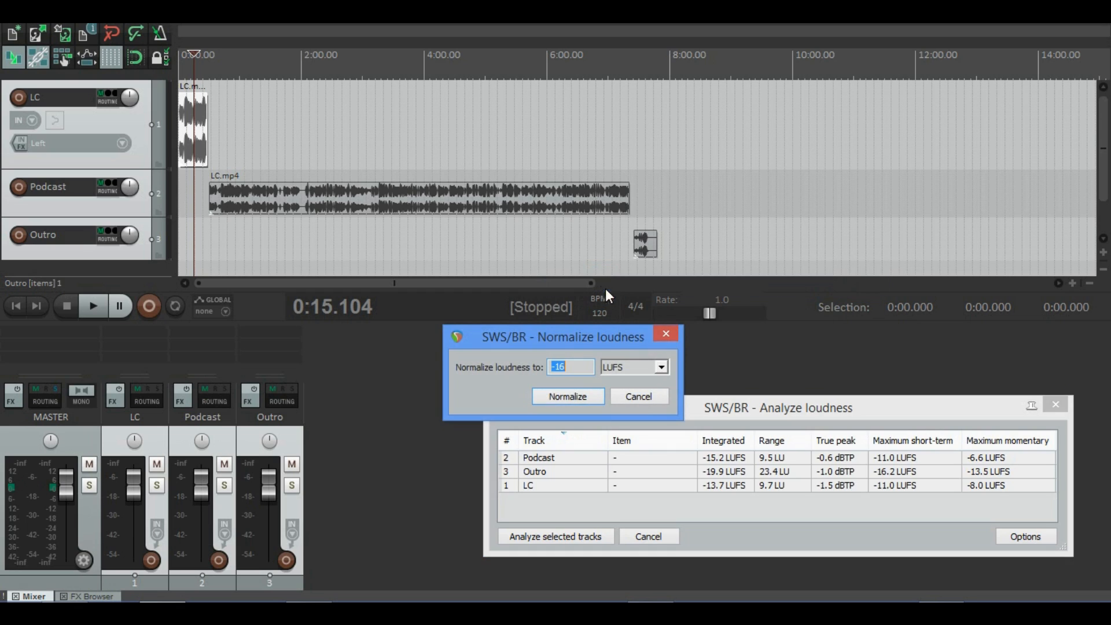
left_click(560, 369)
left_click_drag(560, 368, 576, 365)
type("5")
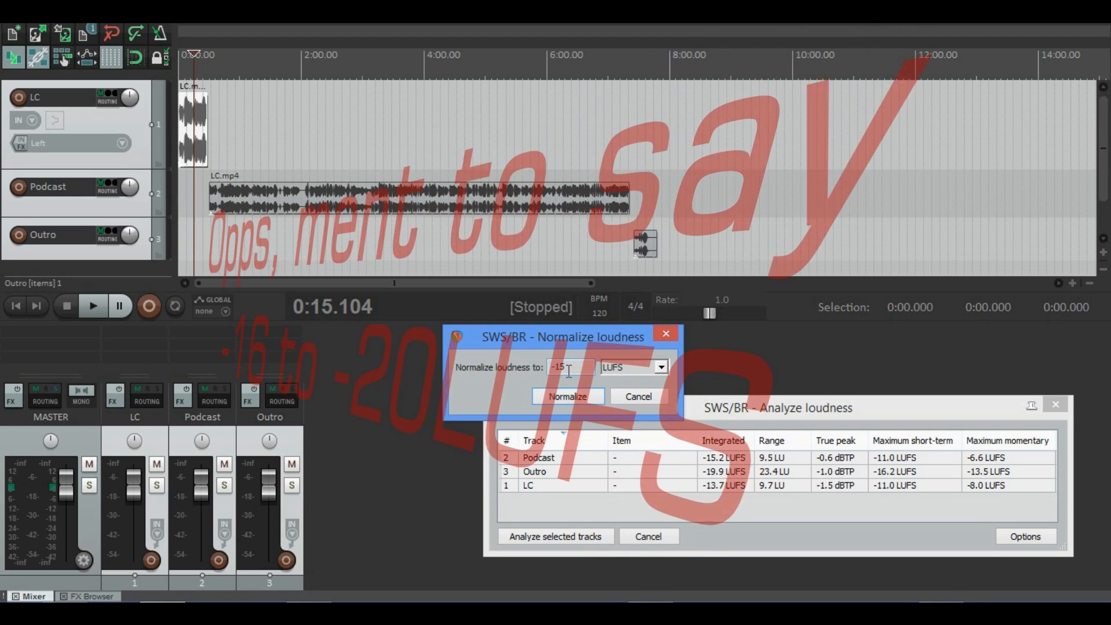
left_click(566, 397)
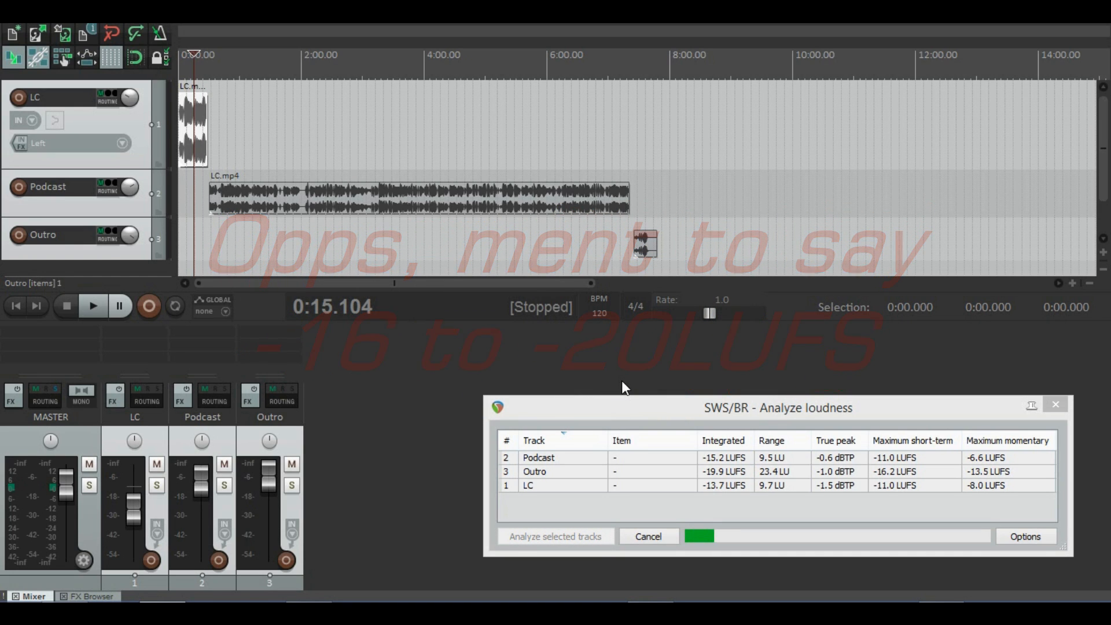
- Close the loudness analysis window and place the edit cursor at 7:38.976, just after the Outro item's last audible sound
left_click(644, 248)
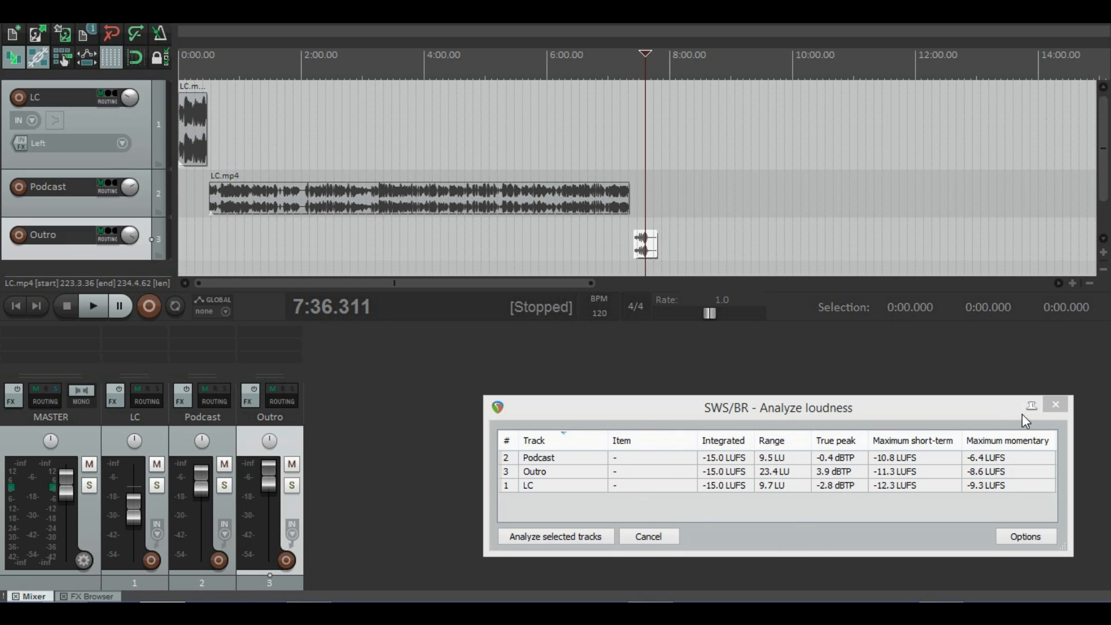
left_click(1056, 405)
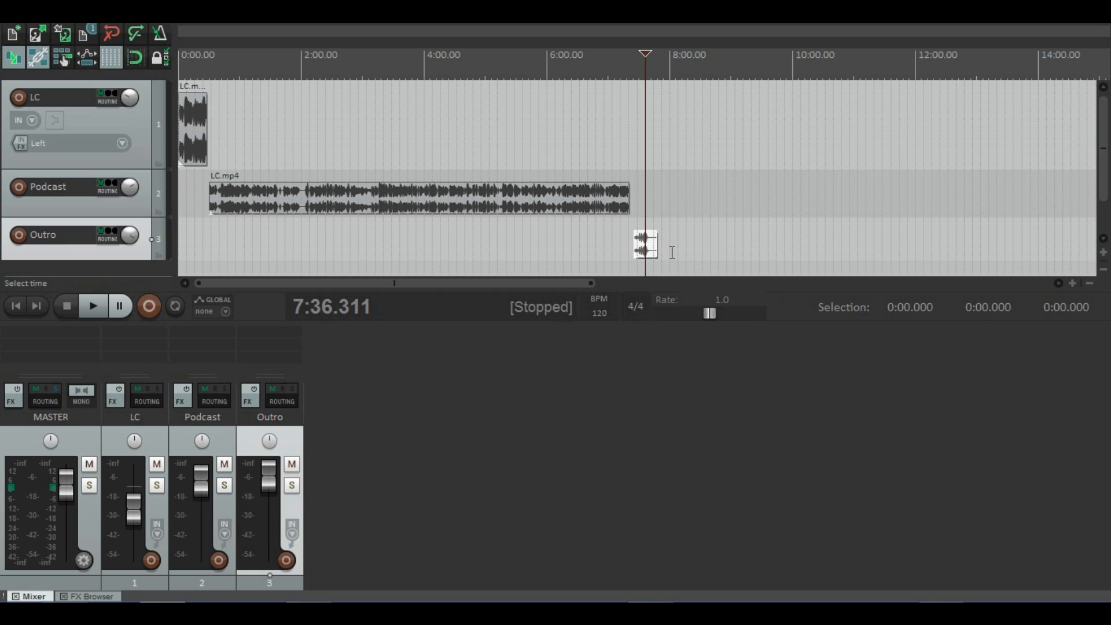
left_click(653, 248)
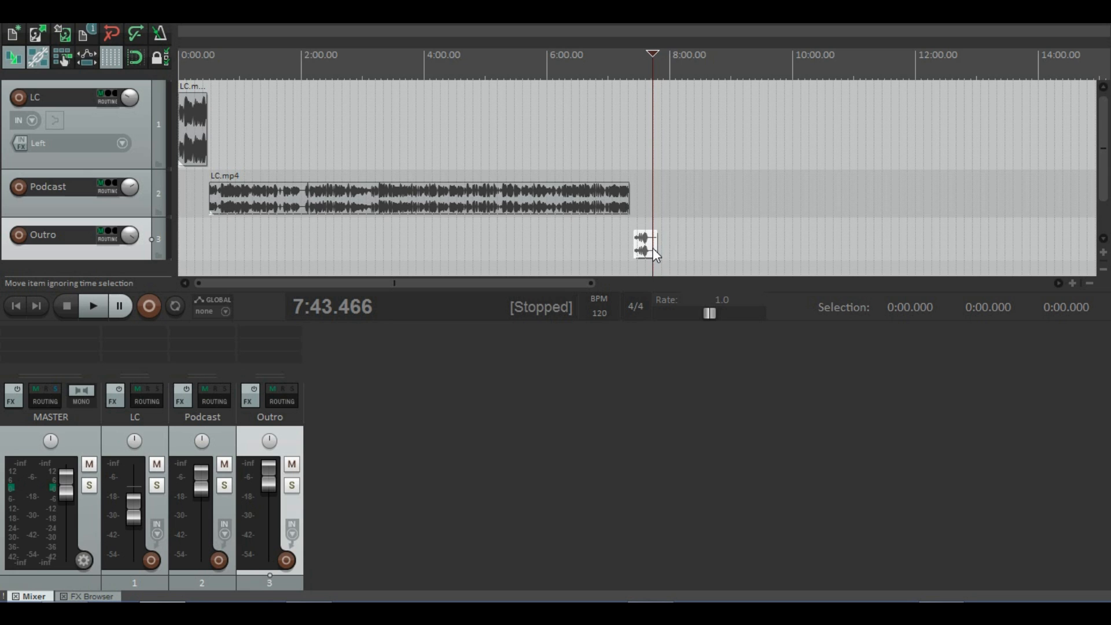
scroll(653, 248, "up", 10)
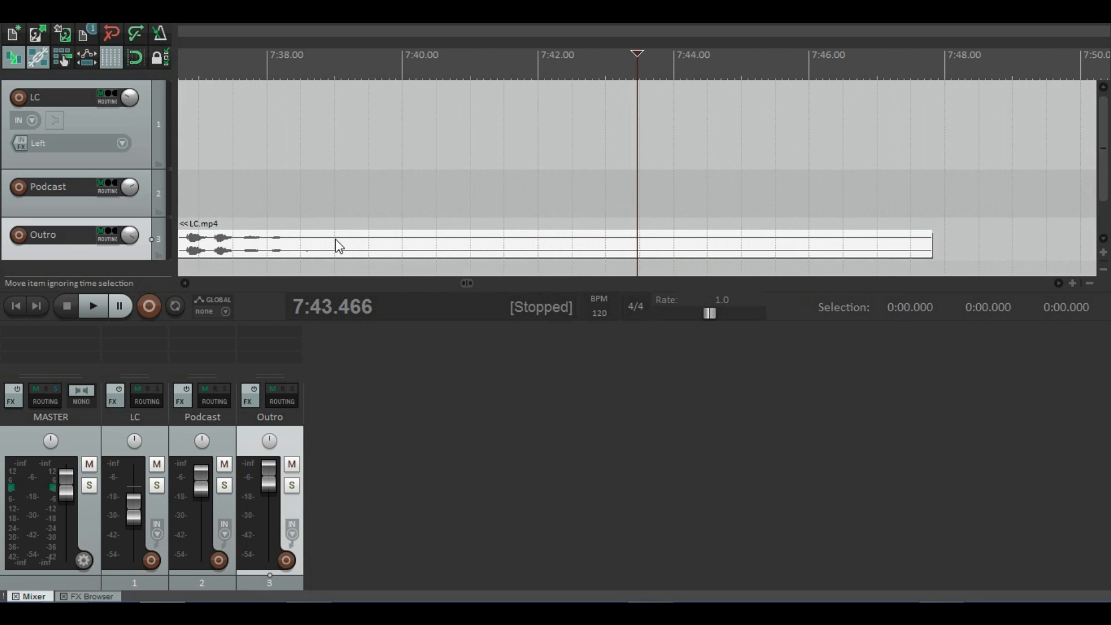
left_click(333, 246)
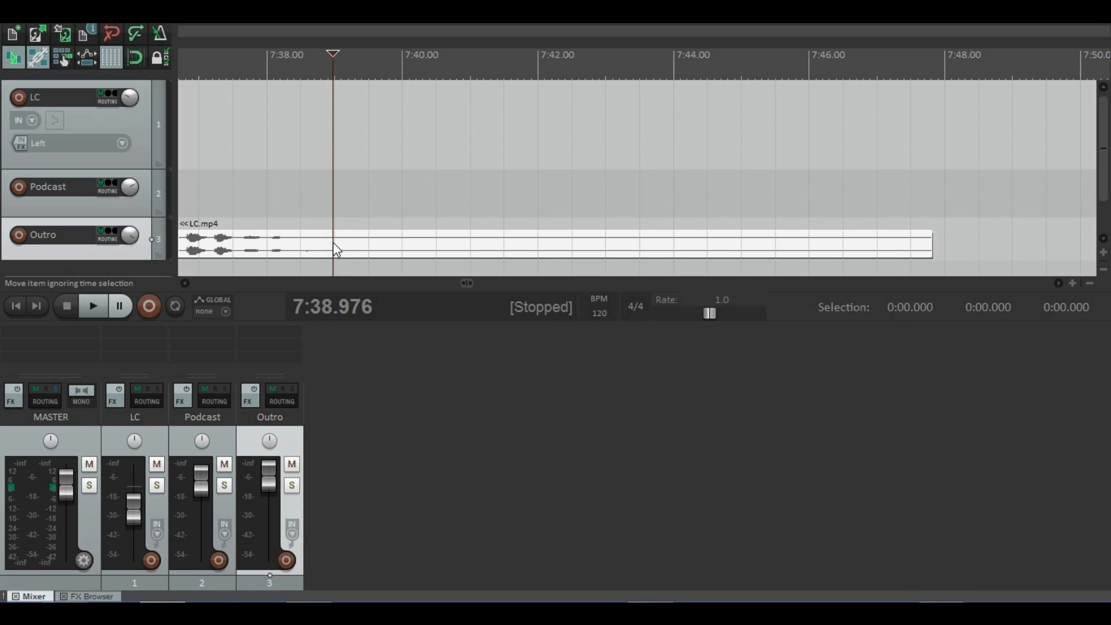
- Make the track arrangement area taller by shrinking the mixer area beneath it
left_click(331, 34)
left_click_drag(331, 34, 297, 33)
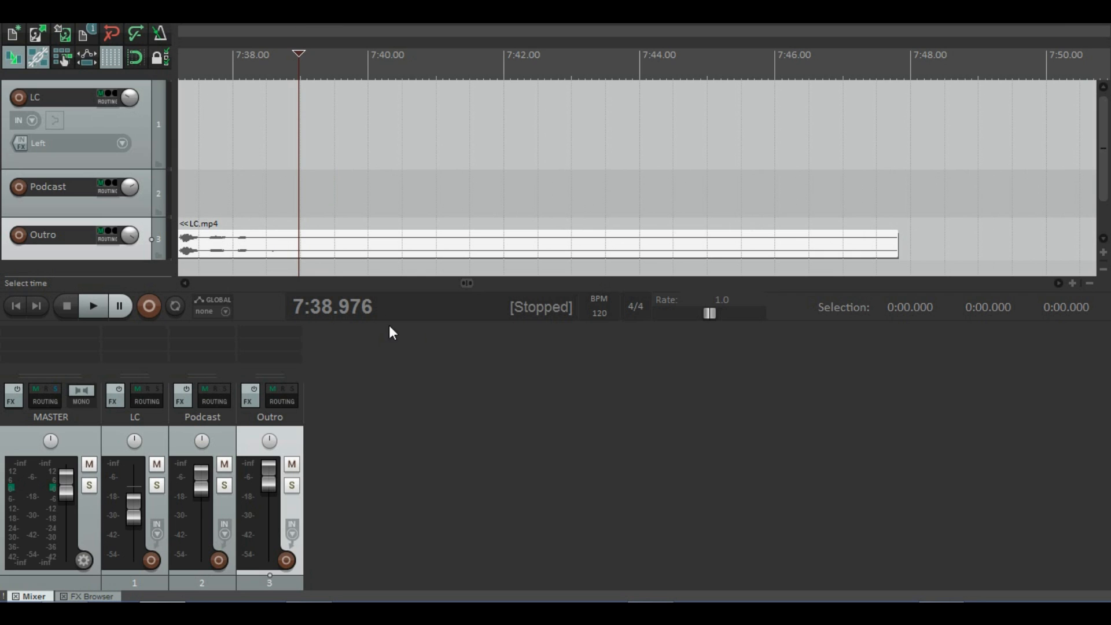
left_click_drag(390, 323, 389, 355)
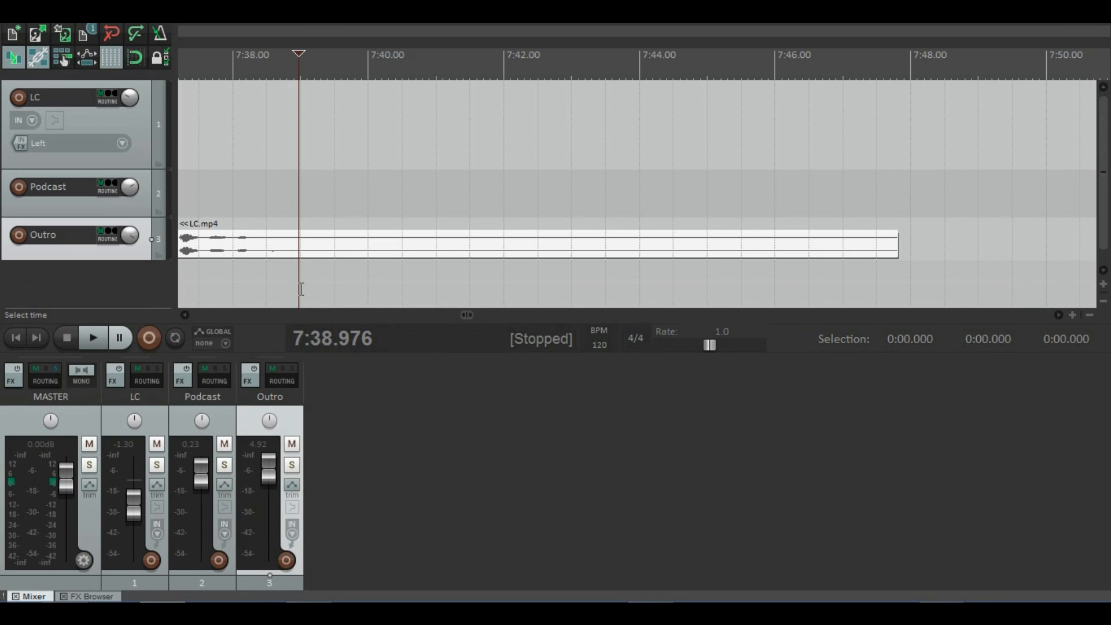
- Make a time selection from 7:38.988 to 7:44.100 over the Outro's silent tail, enable repeat, and put the edit cursor at 7:39.036
left_click_drag(299, 288, 648, 291)
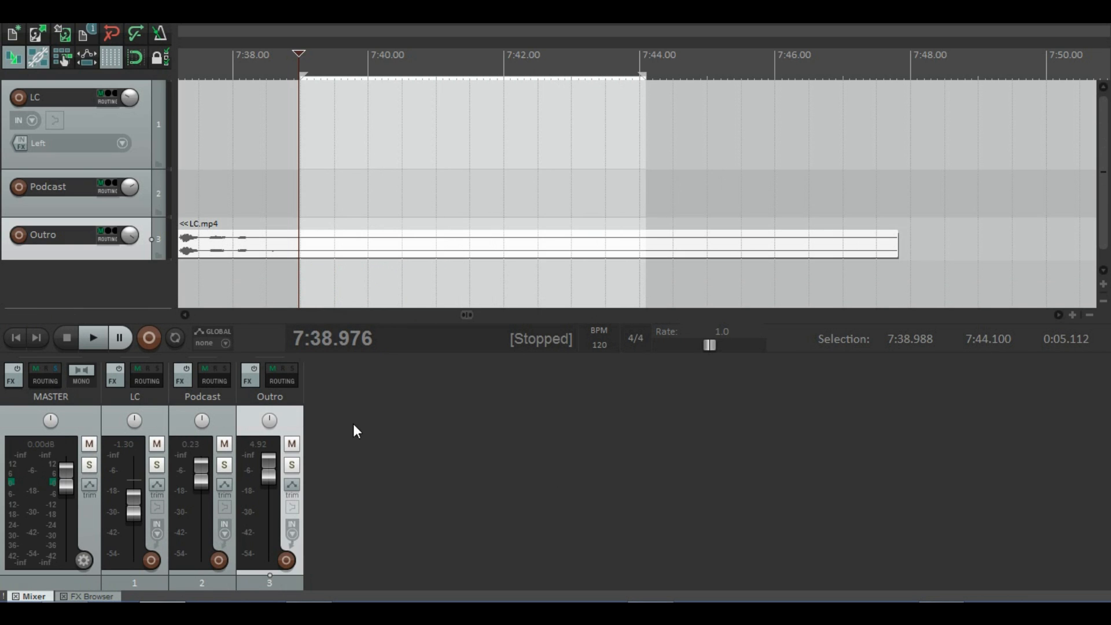
left_click(173, 338)
left_click(303, 244)
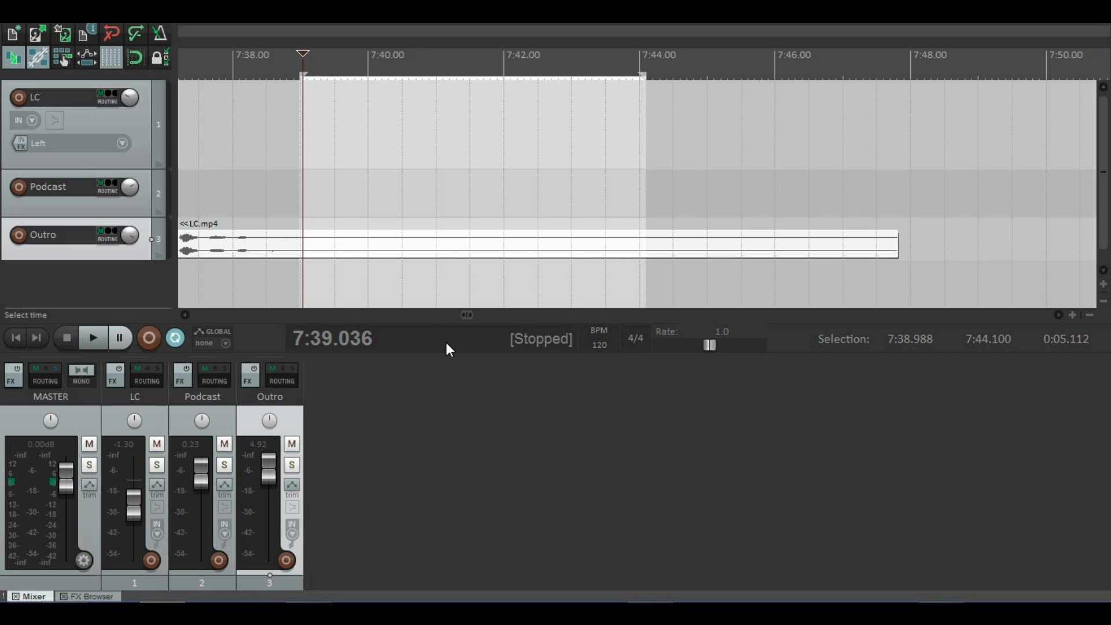
- Enlarge the mixer to expose the insert slots and add the recently used ReaFir (FFT EQ+Dynamics Processor) plugin to the Outro track
left_click_drag(444, 354, 441, 302)
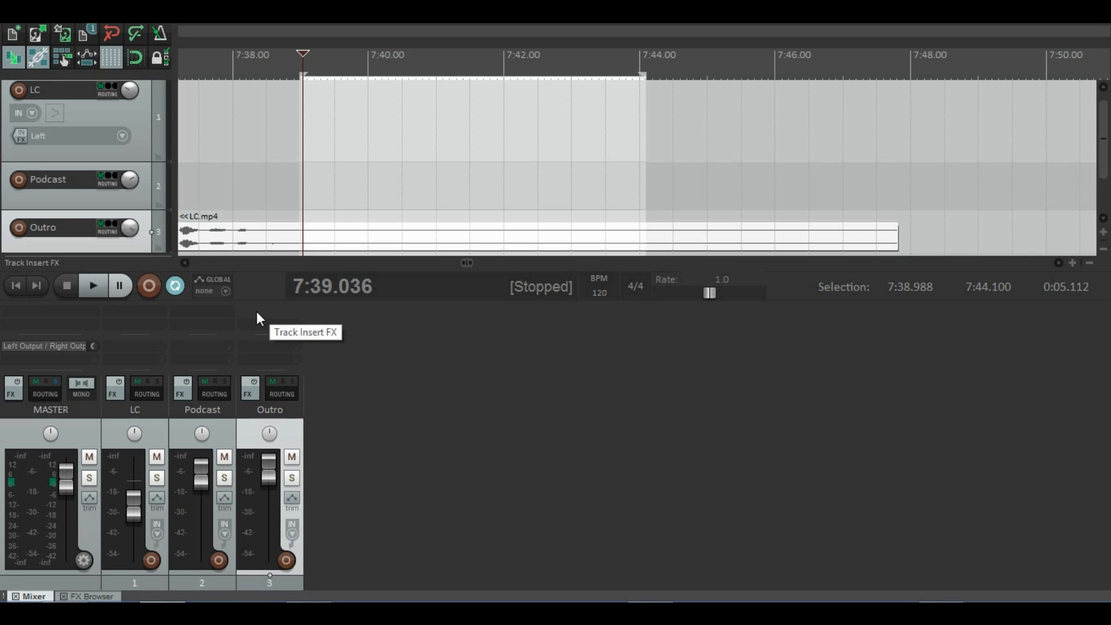
left_click(257, 313)
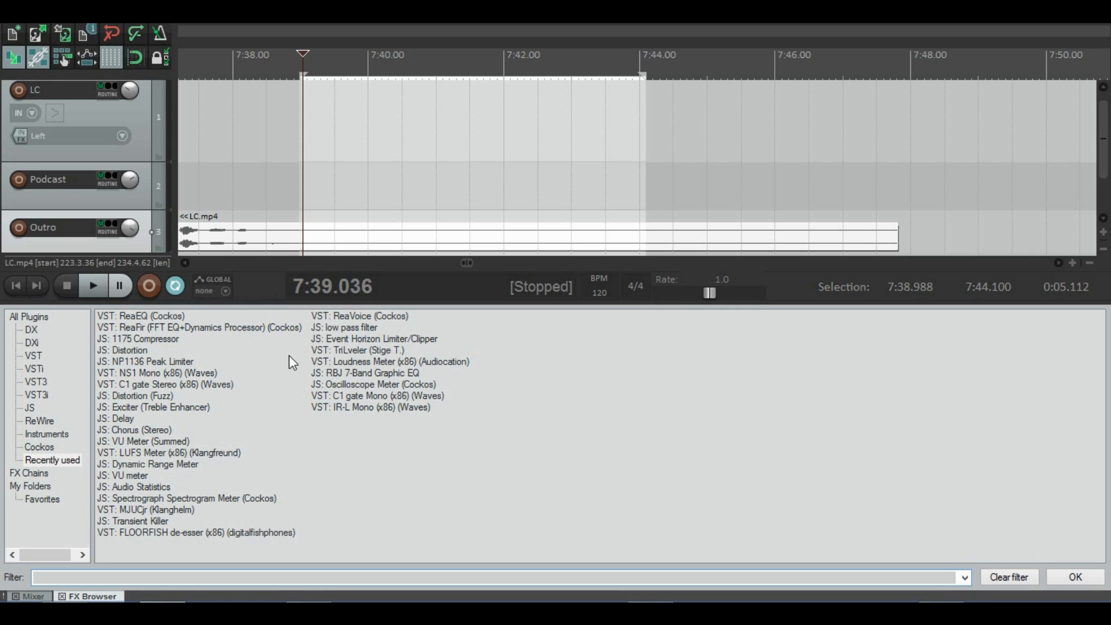
left_click(34, 409)
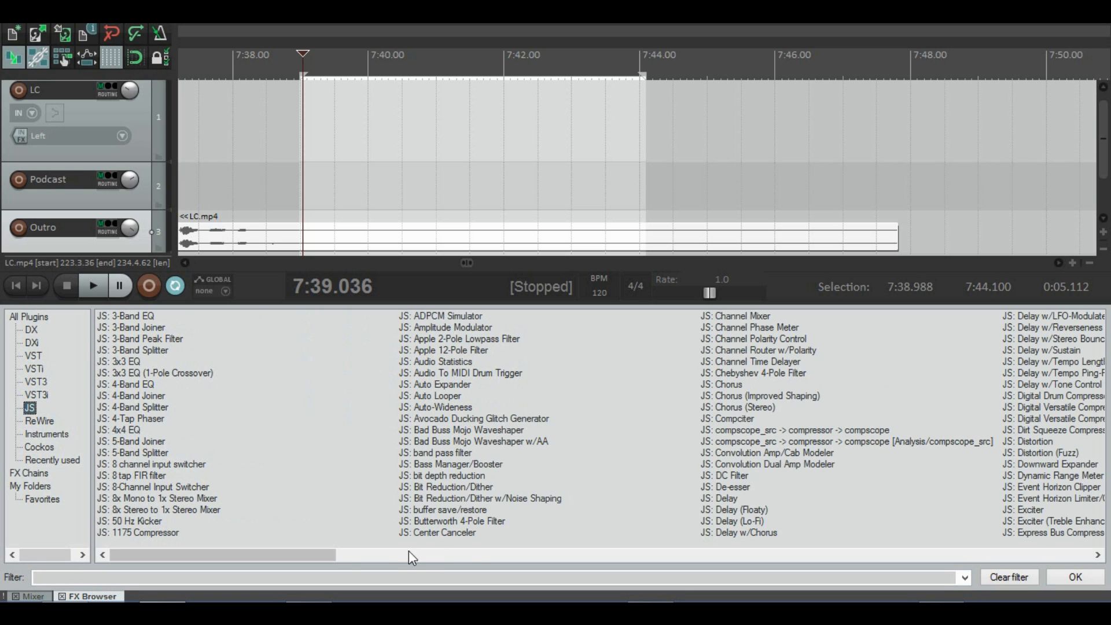
left_click_drag(325, 553, 1047, 549)
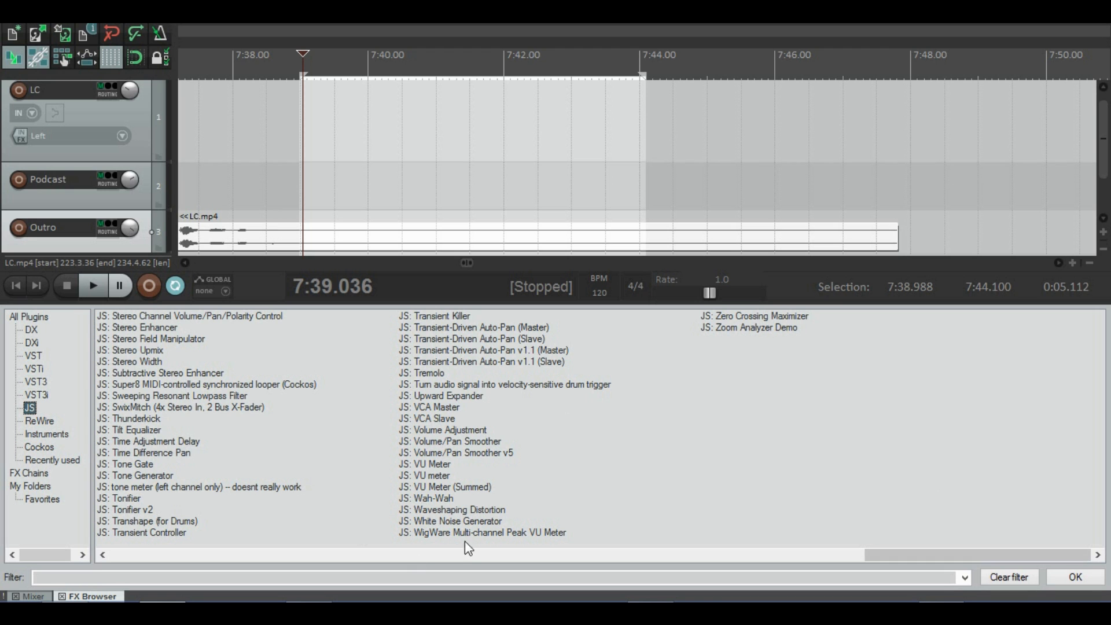
left_click_drag(888, 555, 116, 547)
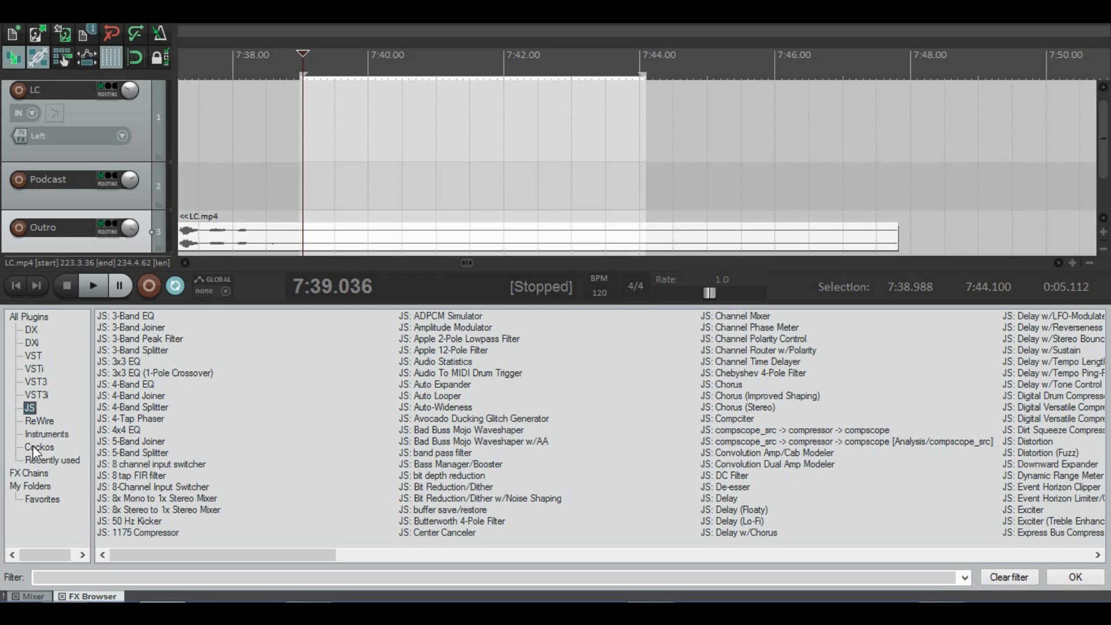
left_click(38, 460)
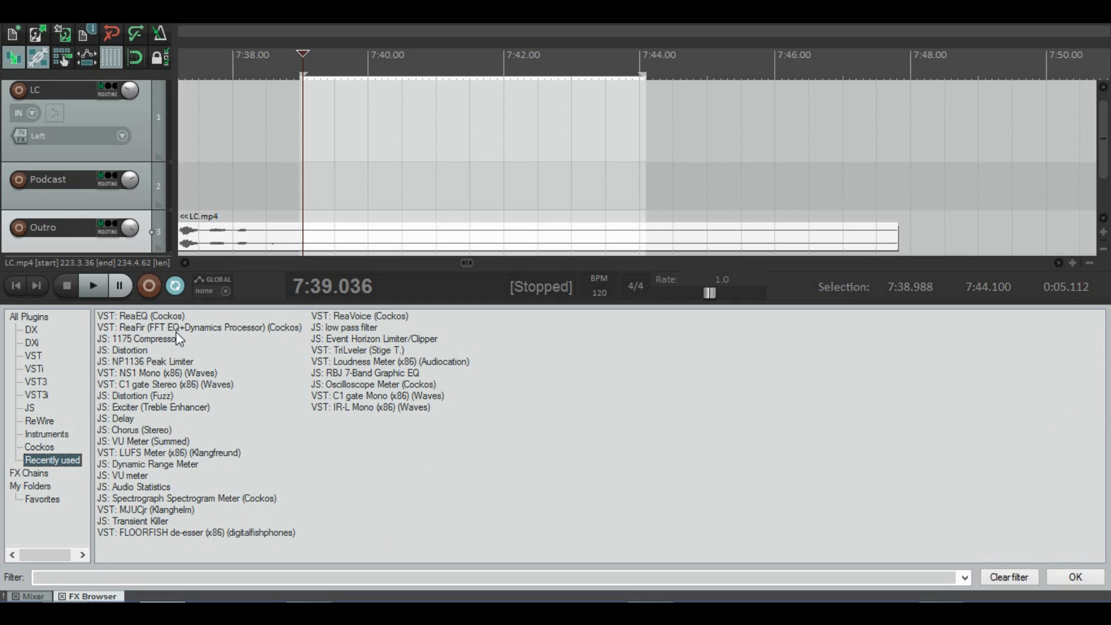
left_click(227, 327)
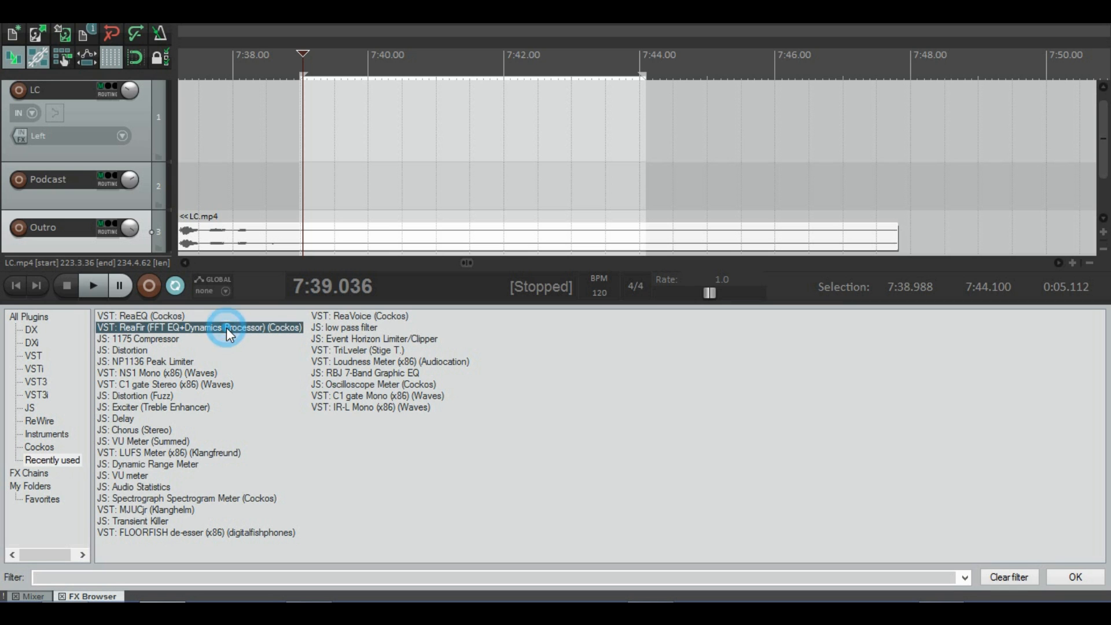
double_click(227, 327)
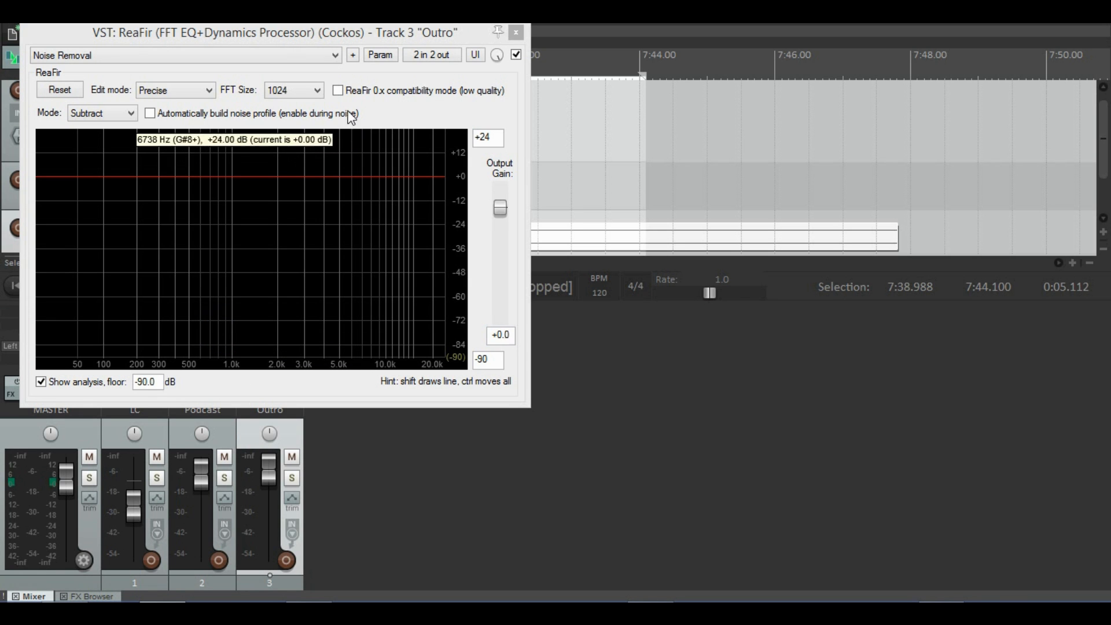
- Loop the silent selection while ReaFir automatically builds a noise profile, disable profile building, and stop playback
left_click(276, 35)
left_click_drag(276, 35, 675, 194)
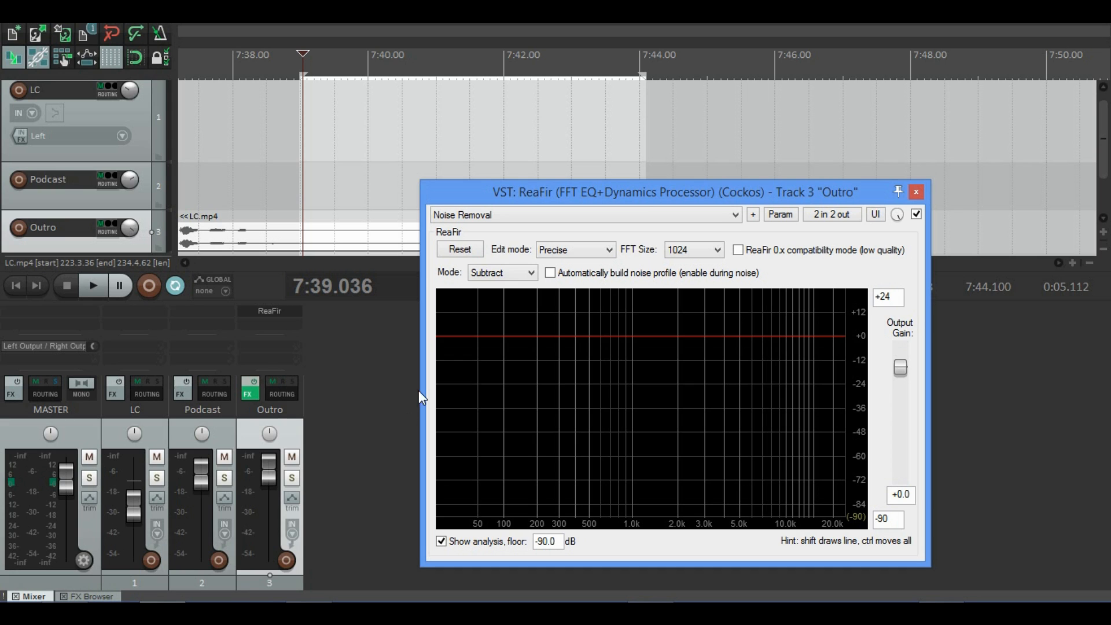
left_click(94, 286)
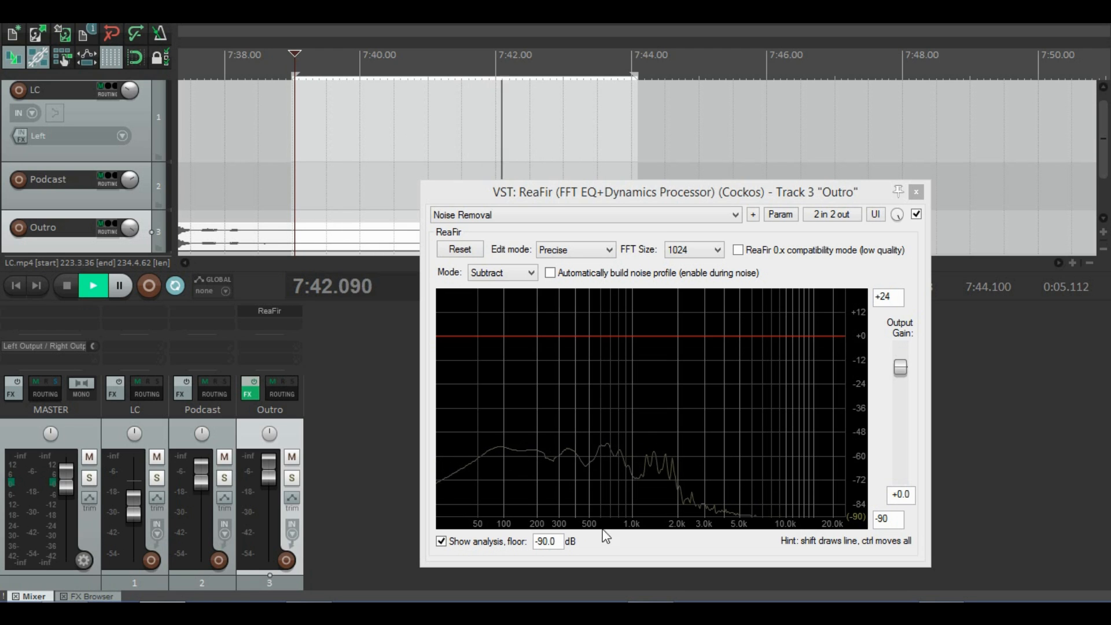
mouse_move(546, 458)
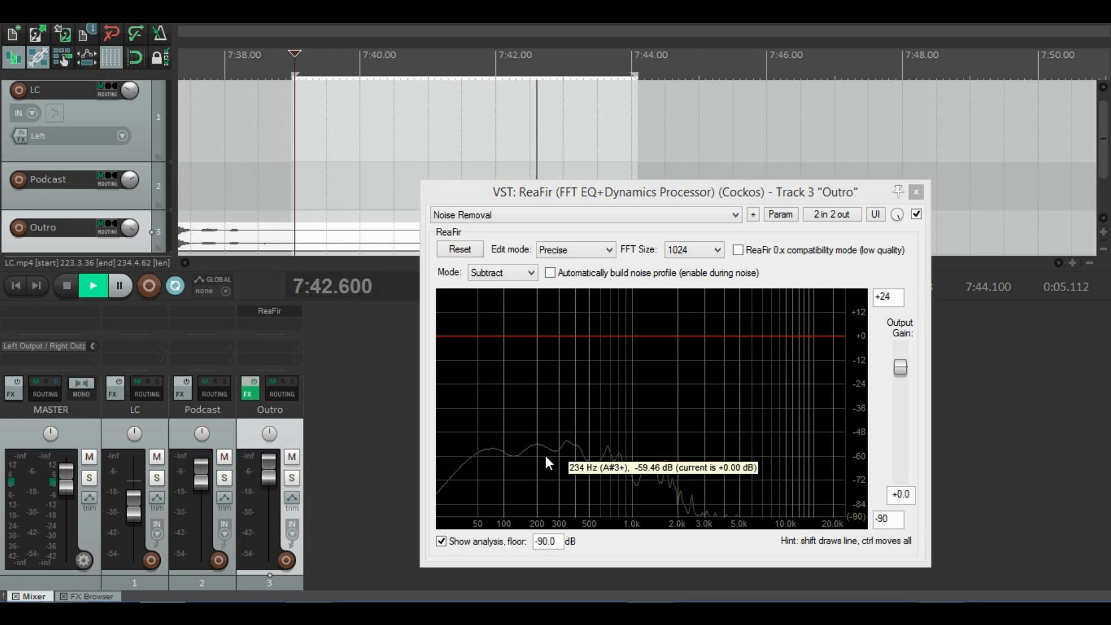
left_click(550, 273)
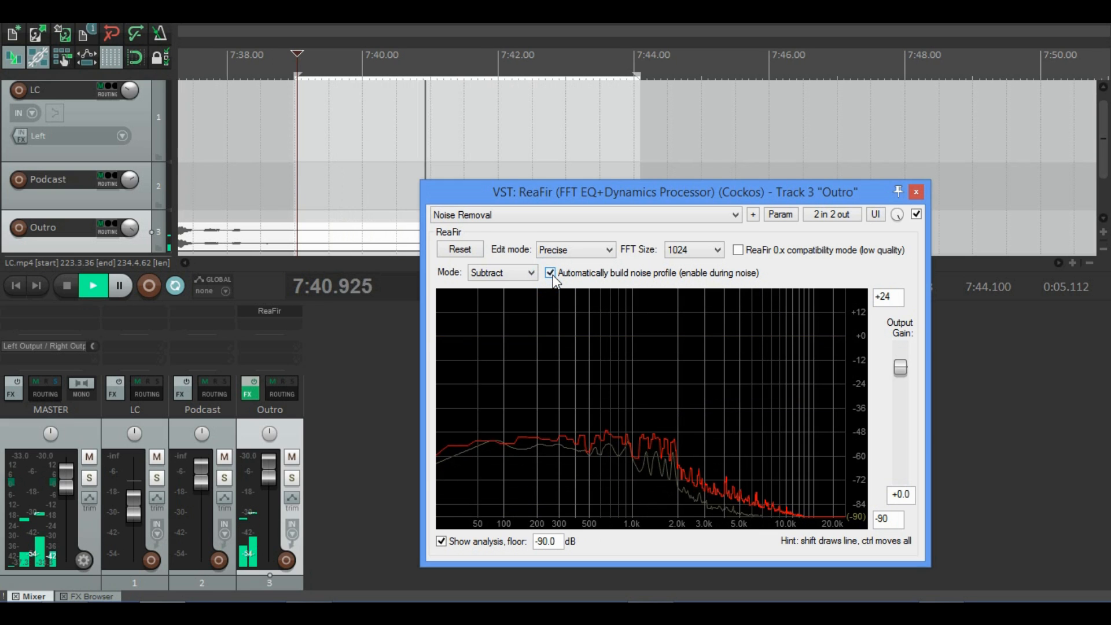
left_click(550, 273)
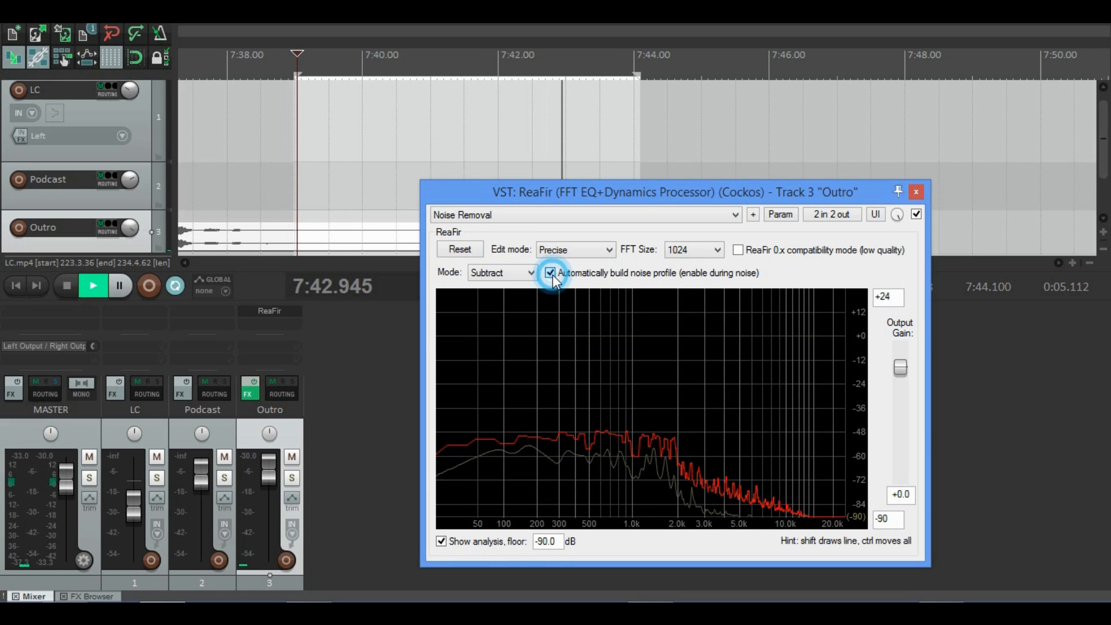
mouse_move(550, 352)
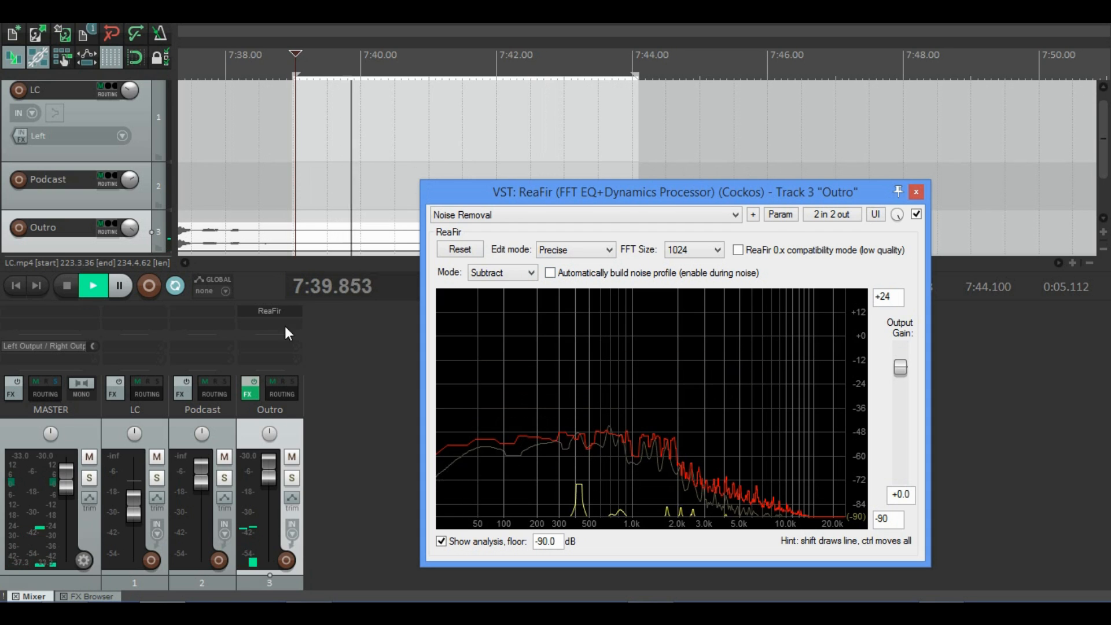
left_click(63, 286)
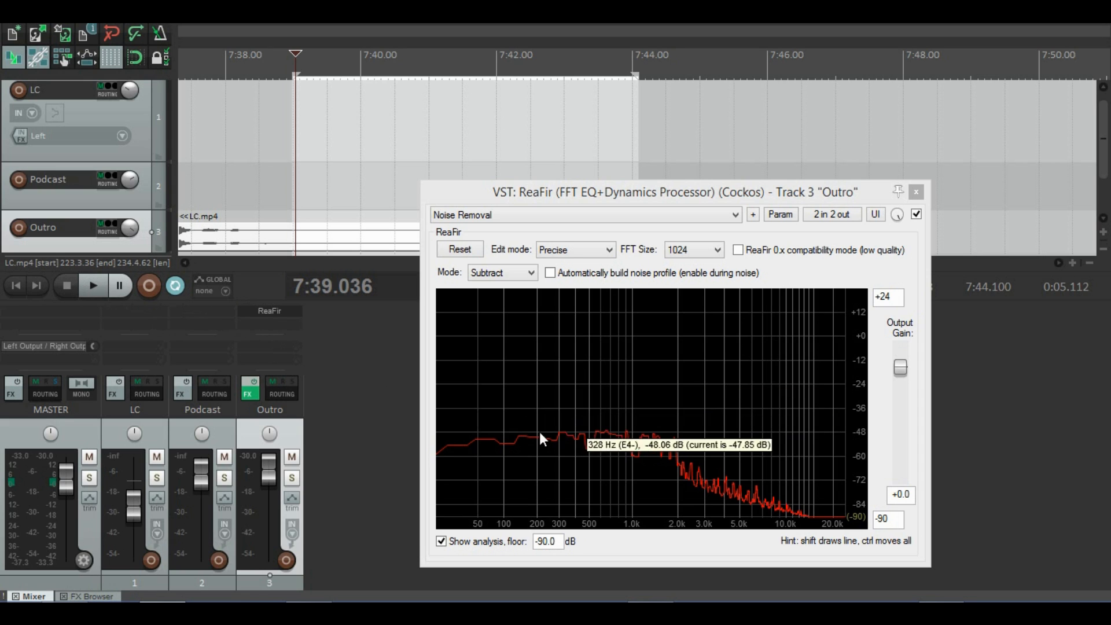
- Place the edit cursor at 7:24.770, just before the Outro item, keeping the ReaFir window clear of the item
left_click_drag(696, 185, 774, 230)
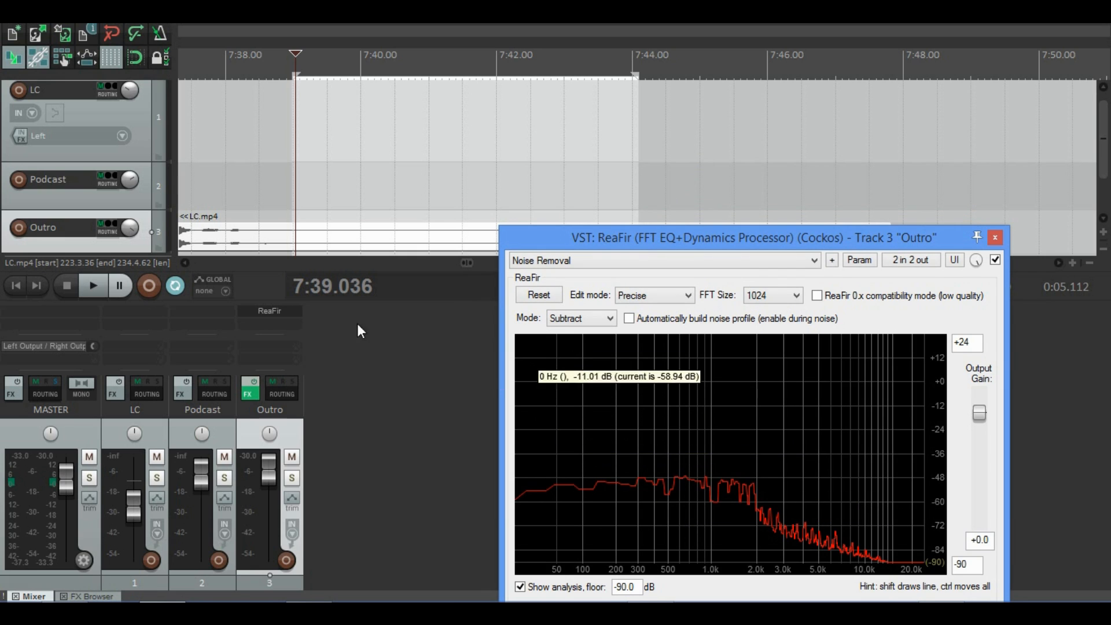
left_click(256, 236)
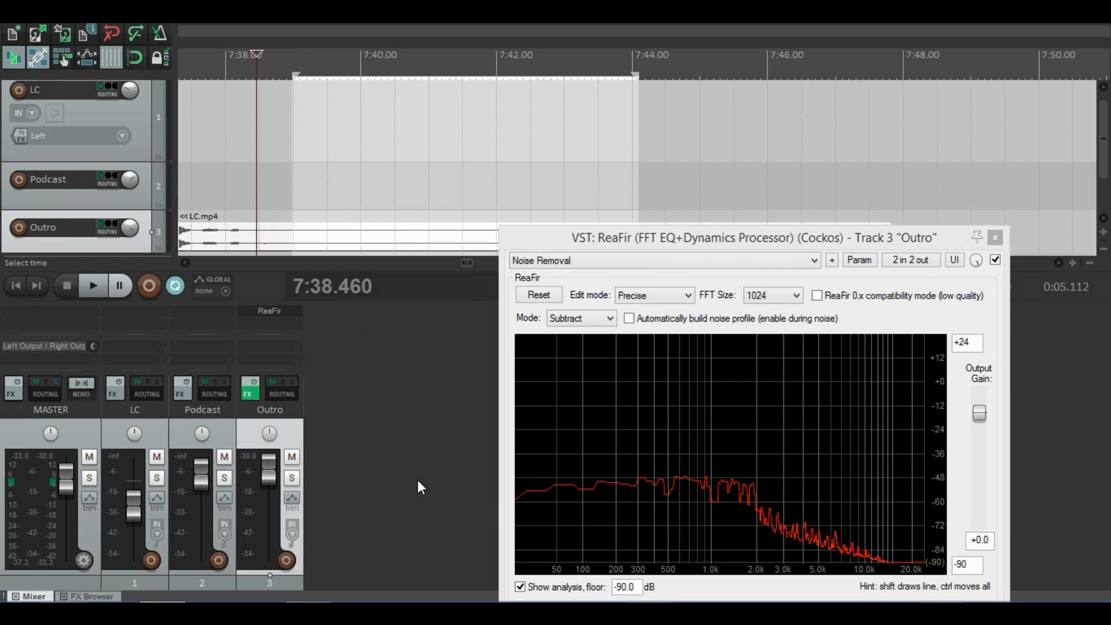
key("minus")
key("minus")
key("minus")
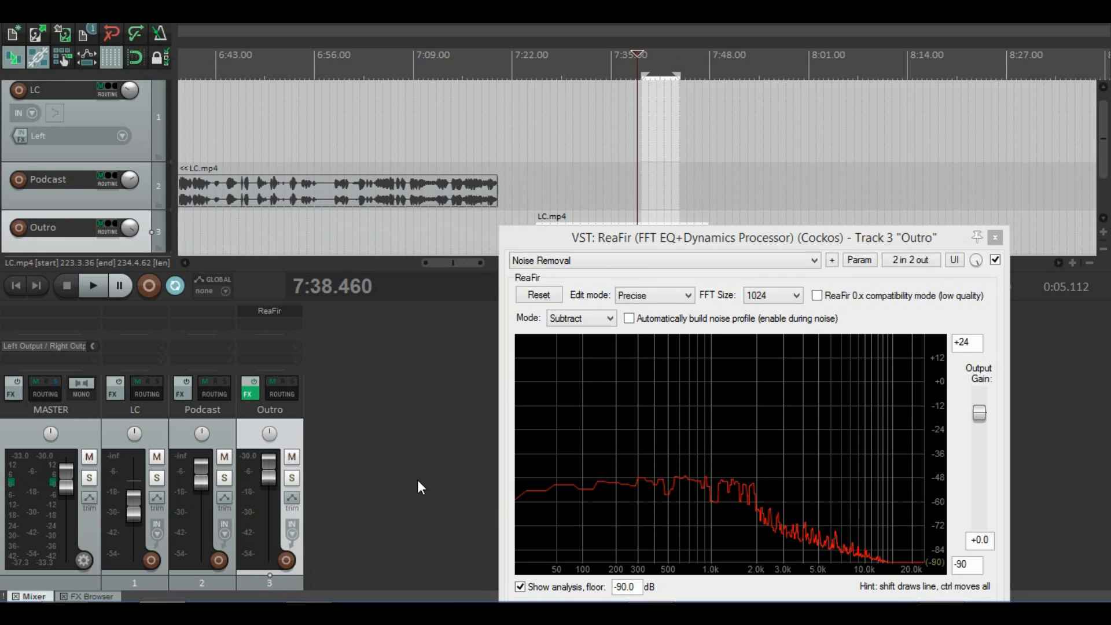
left_click_drag(713, 245, 797, 296)
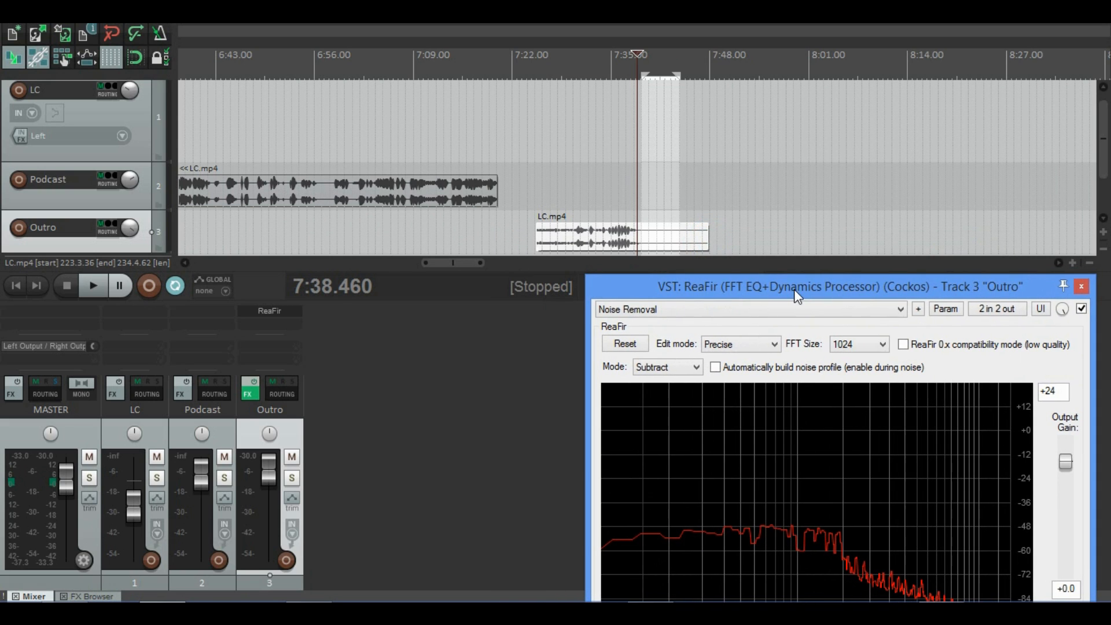
left_click(534, 204)
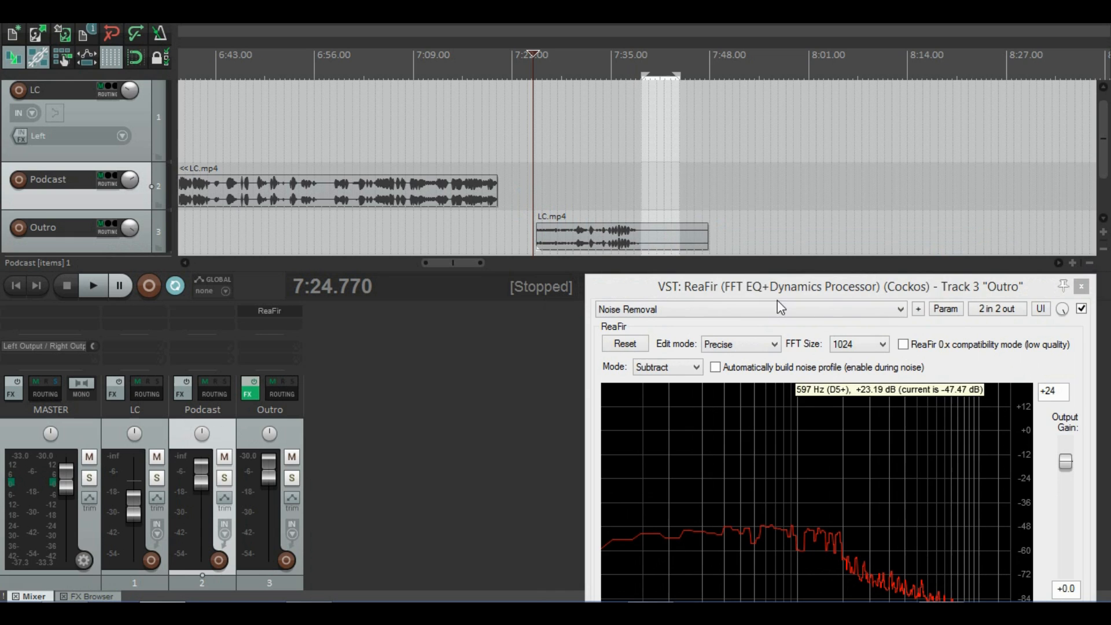
- Change the loop selection to run from 7:25.412 to 7:37.288 so it covers the Outro's speech
left_click_drag(765, 280, 786, 204)
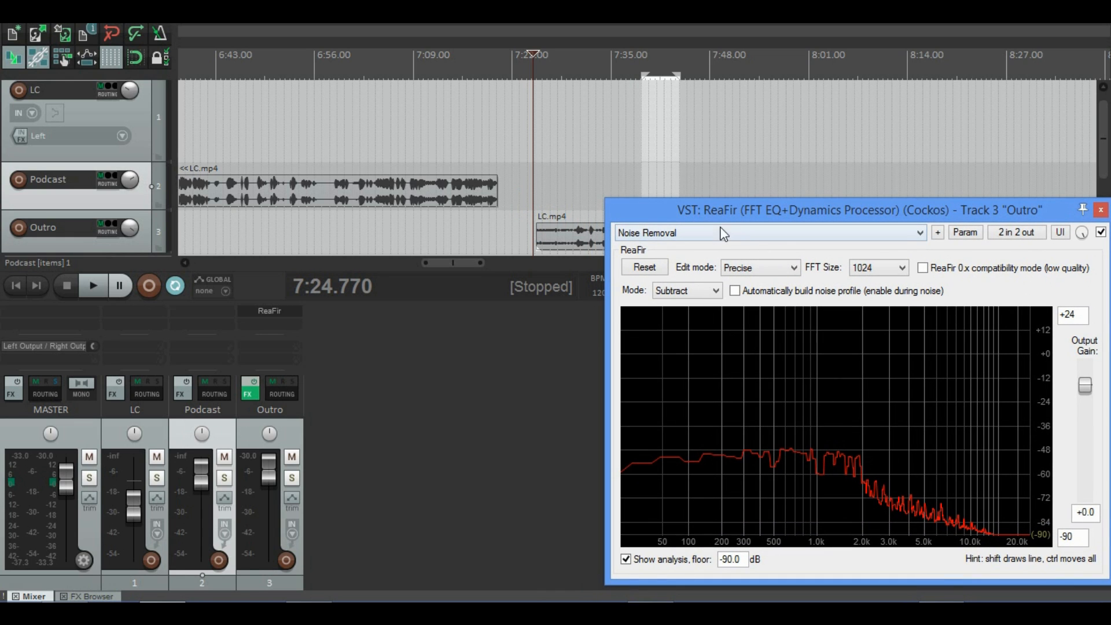
left_click_drag(687, 214, 638, 337)
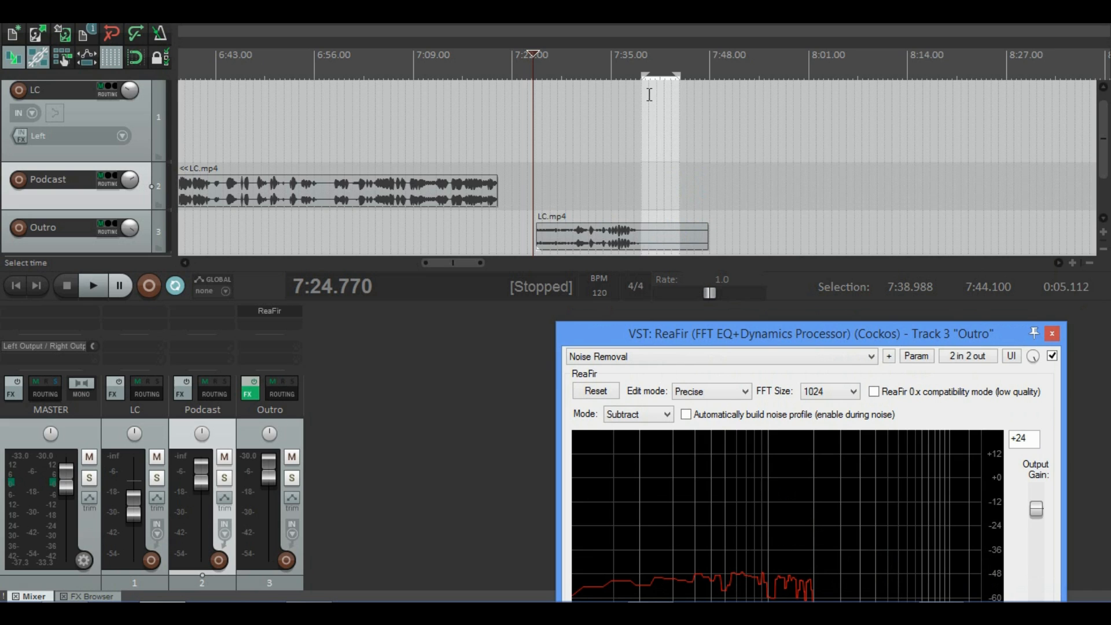
left_click_drag(640, 76, 544, 87)
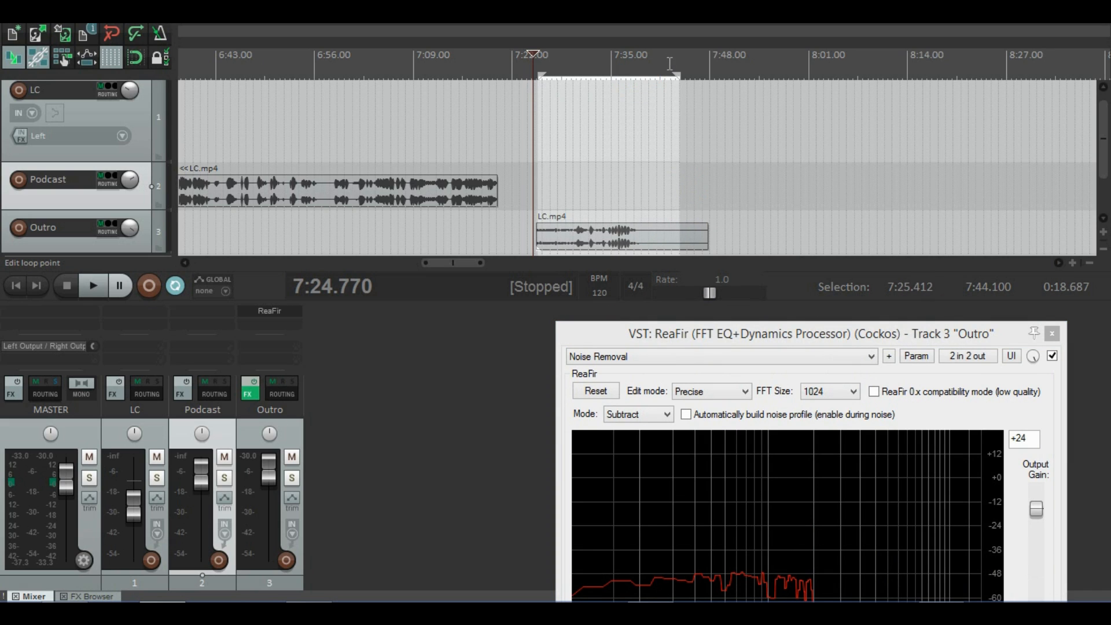
left_click_drag(679, 74, 635, 79)
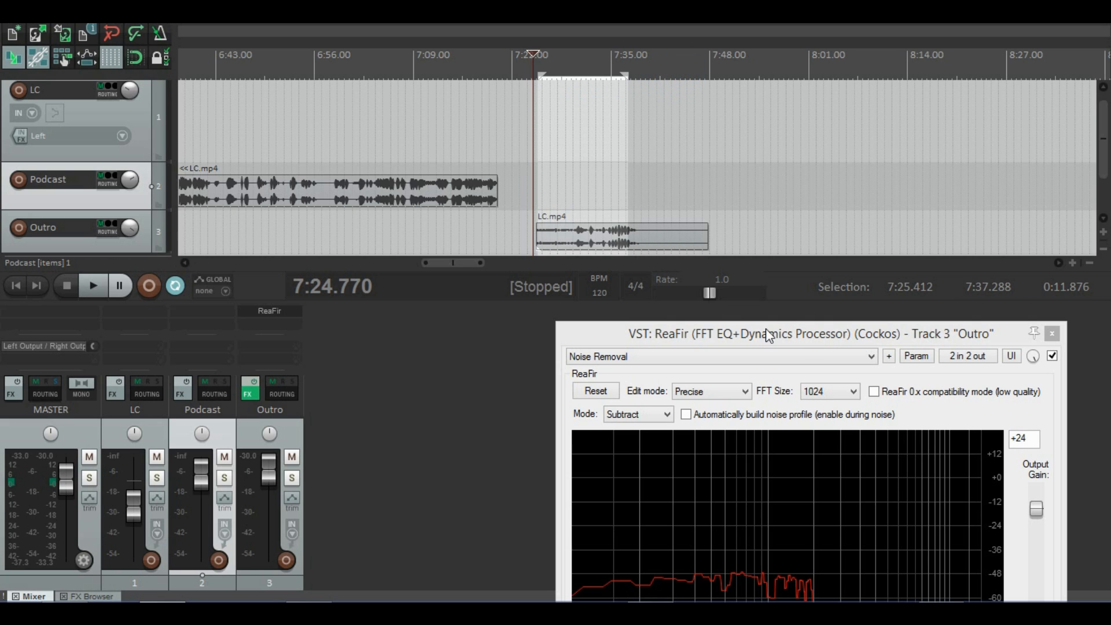
left_click_drag(733, 337, 730, 274)
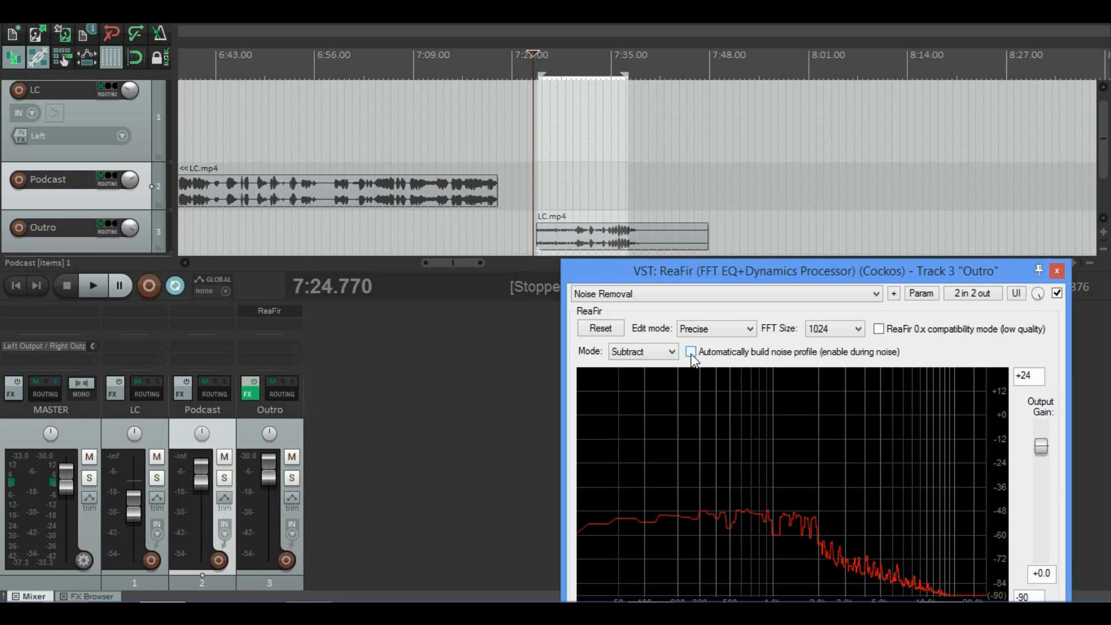
- Toggle the Outro track's effects bypass and ReaFir's own enable switch off and back on
left_click(257, 381)
left_click(257, 381)
left_click(257, 382)
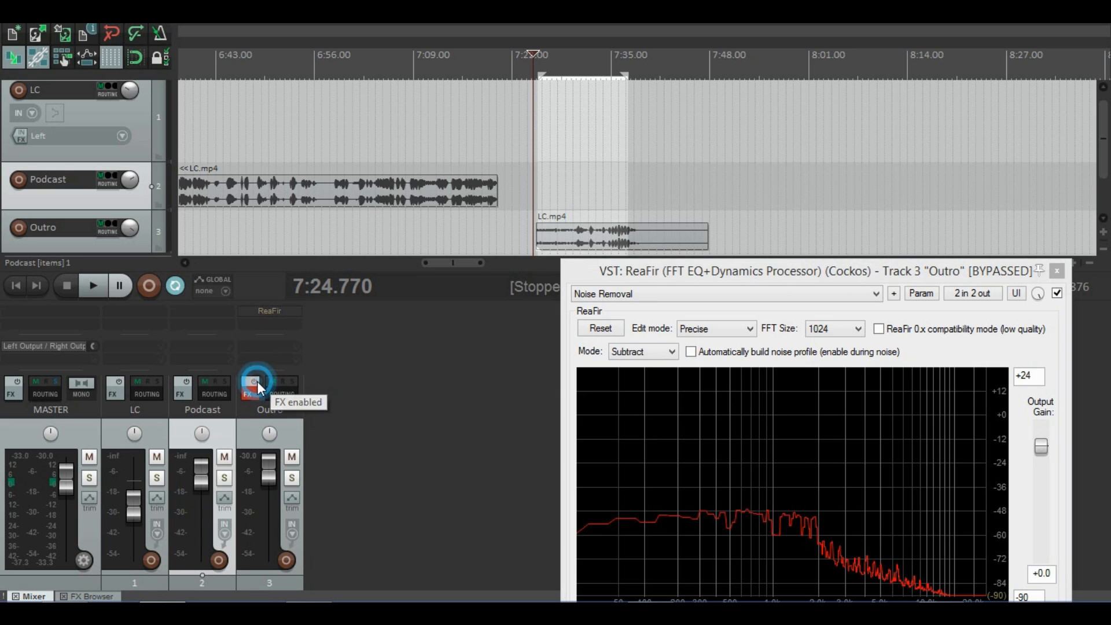
left_click(257, 383)
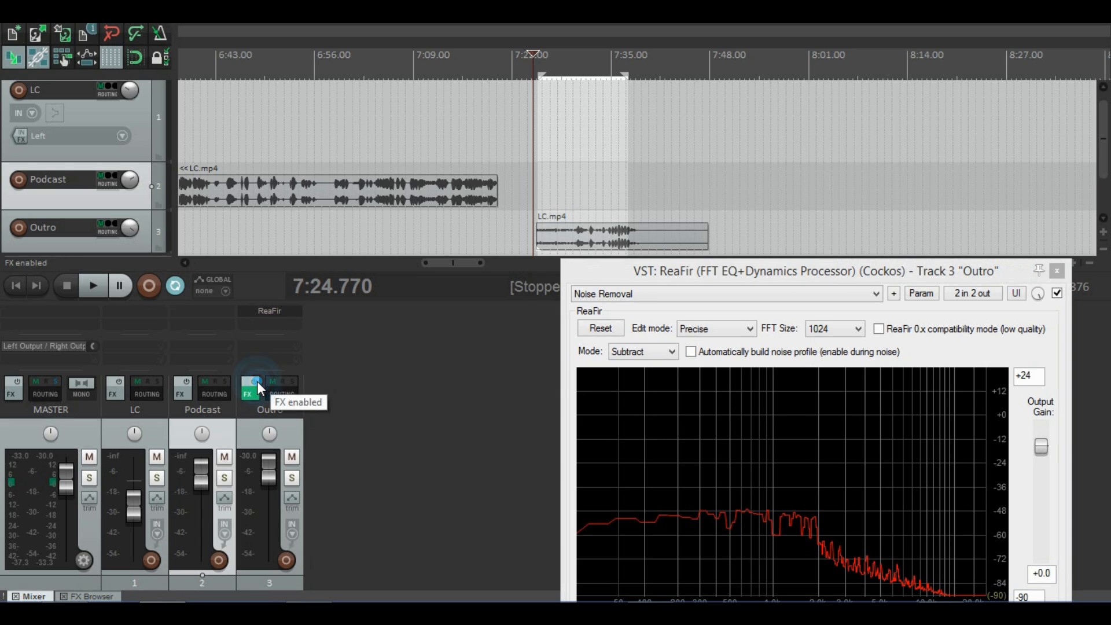
left_click(1056, 293)
left_click(1056, 293)
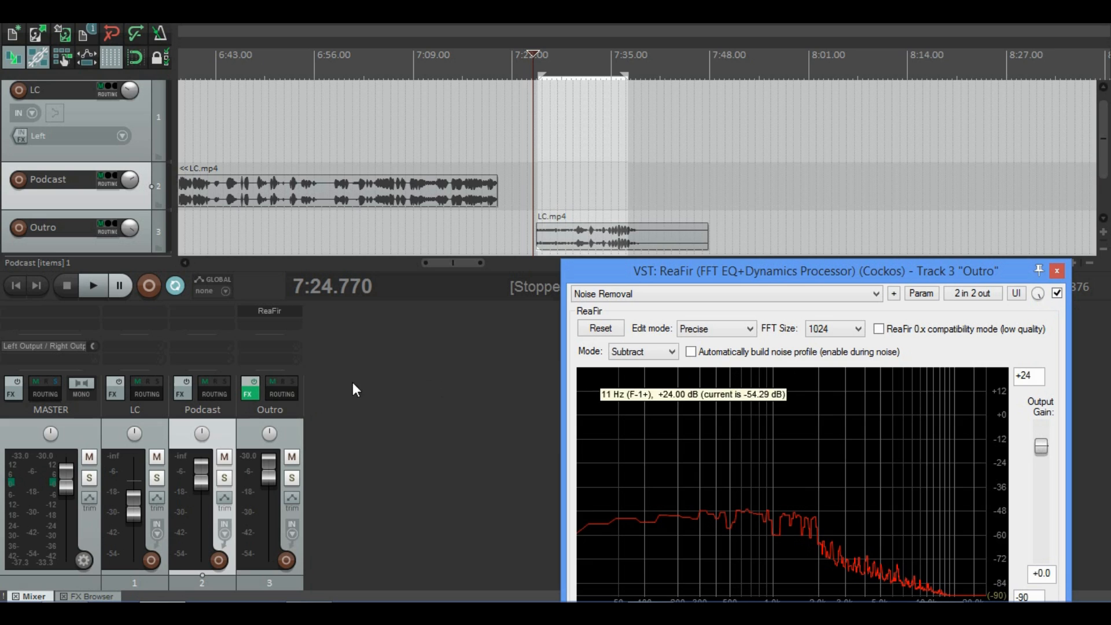
- Compare the looped Outro playback with ReaFir bypassed and enabled, and clear the Outro track's peak clip indicator
left_click(253, 383)
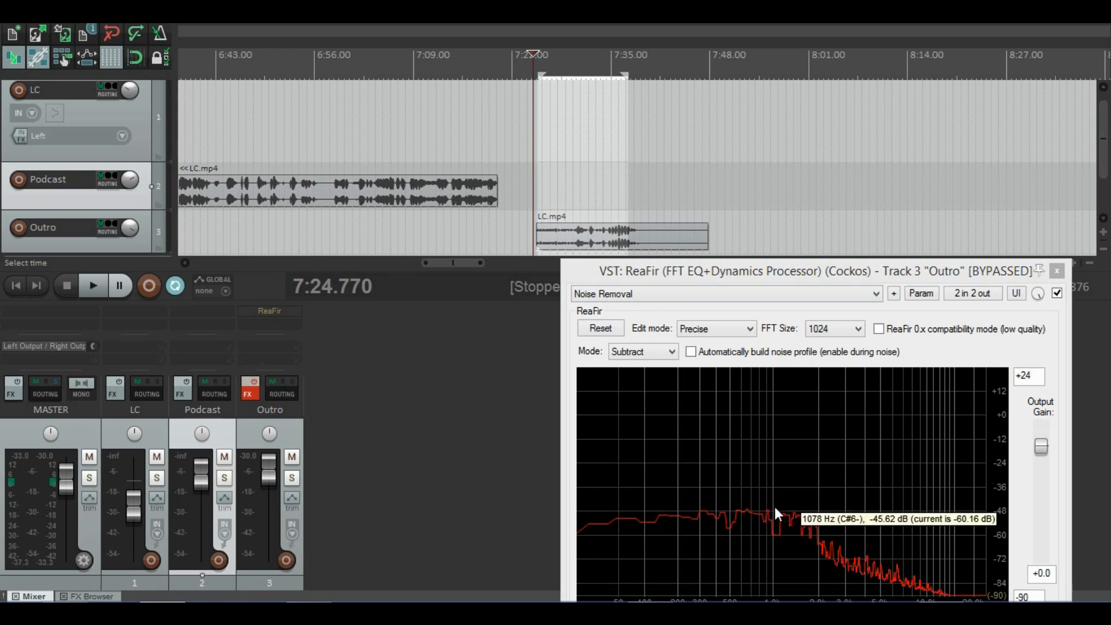
left_click_drag(762, 275, 737, 112)
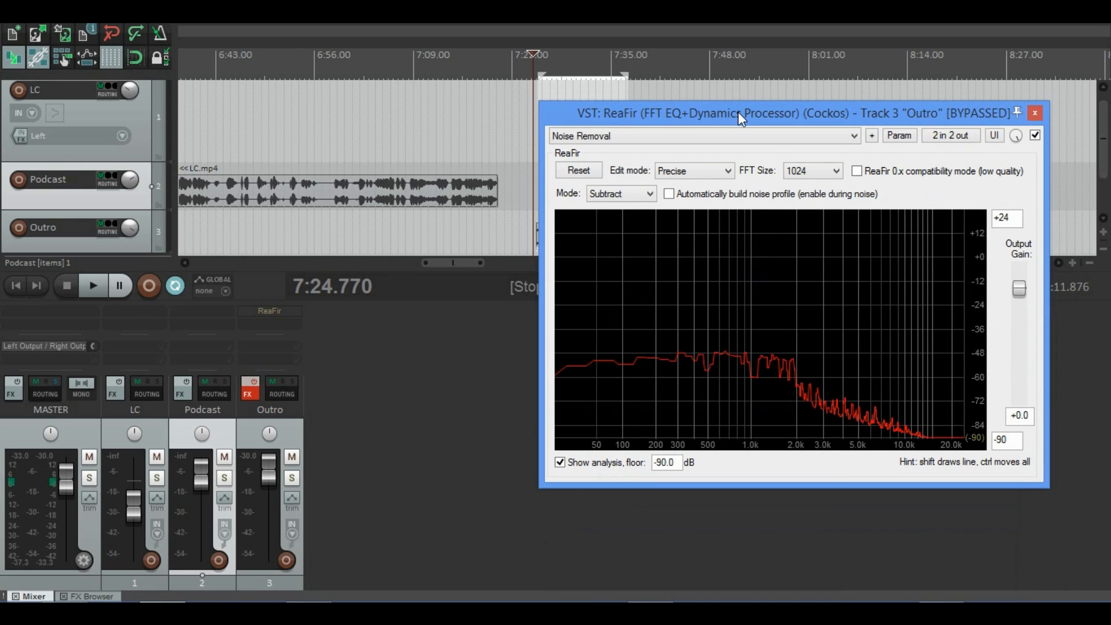
left_click(95, 283)
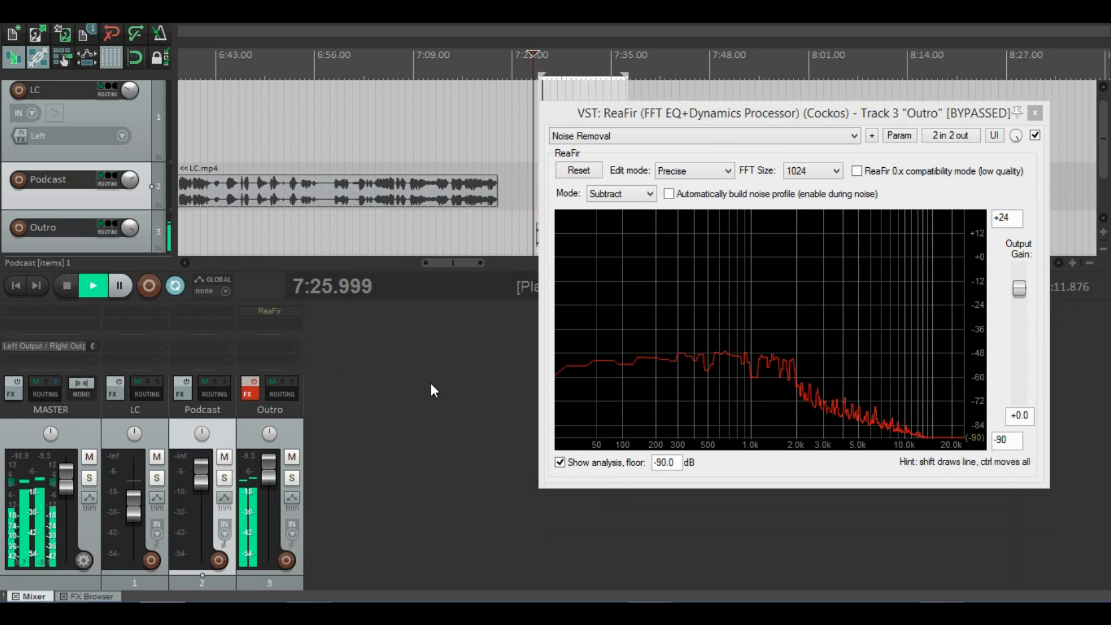
left_click(247, 378)
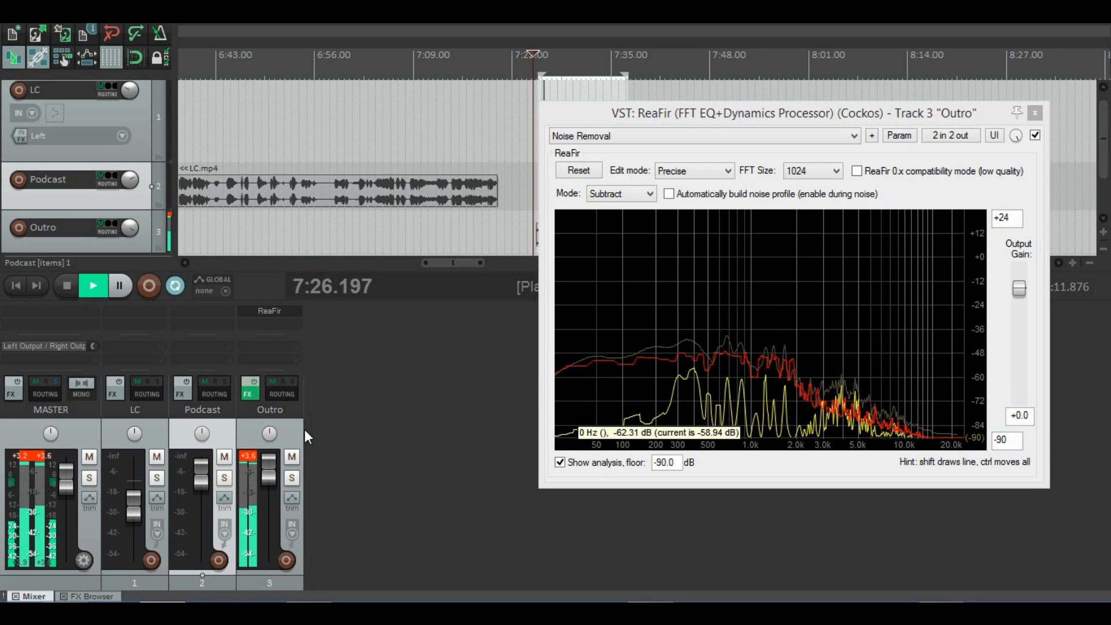
left_click(249, 458)
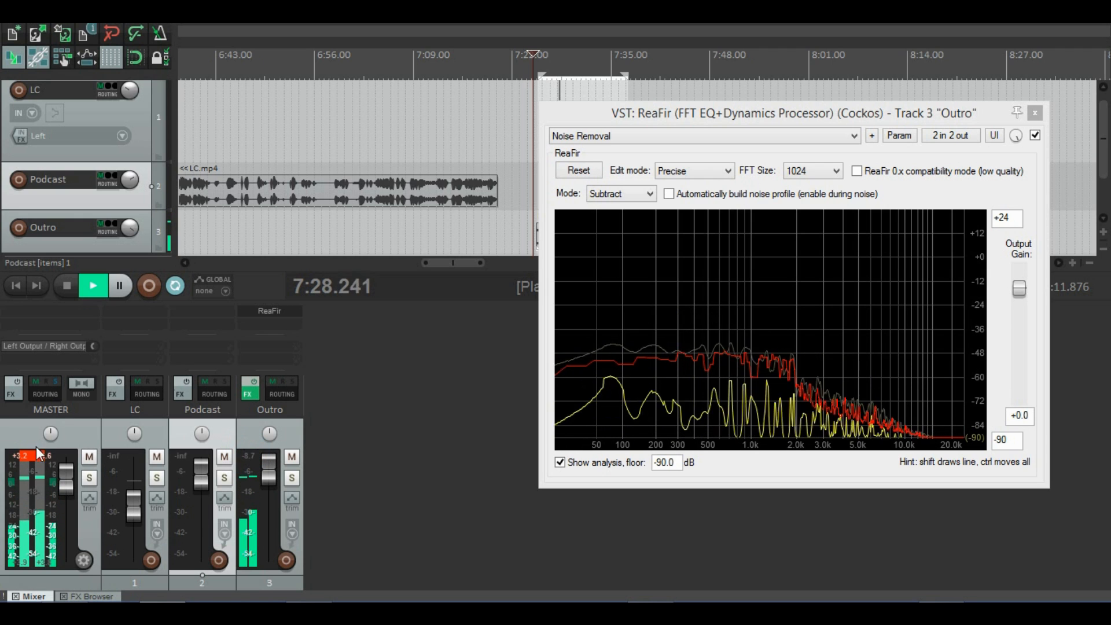
- Clear the master's peak clip indicator and finish the looped comparison with the Outro track's effects bypassed, stopping playback and closing ReaFir
left_click(25, 456)
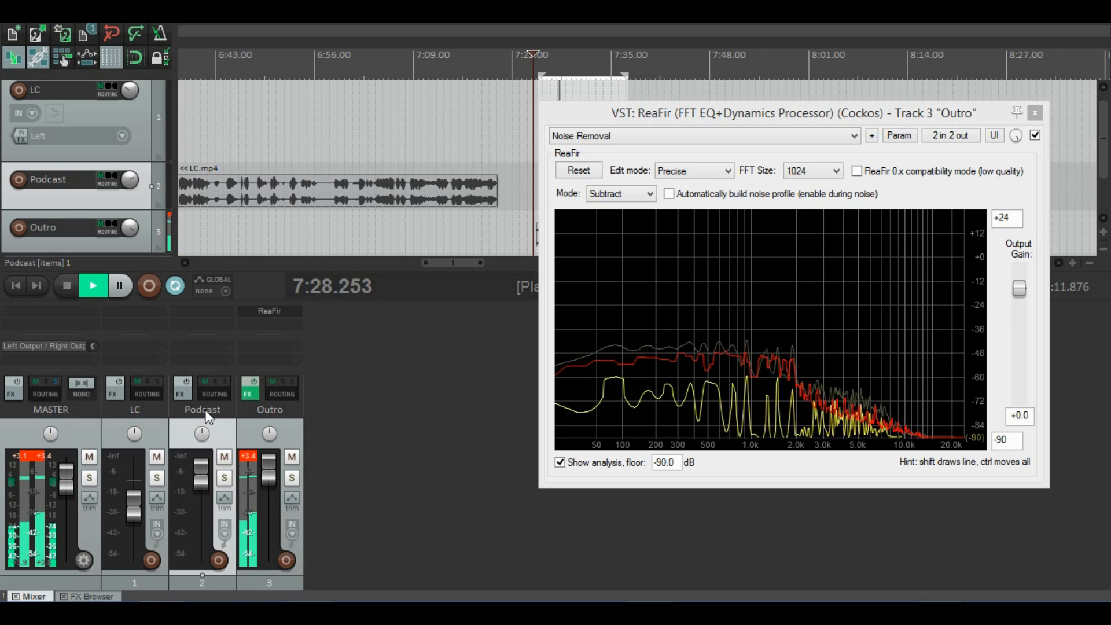
left_click(249, 385)
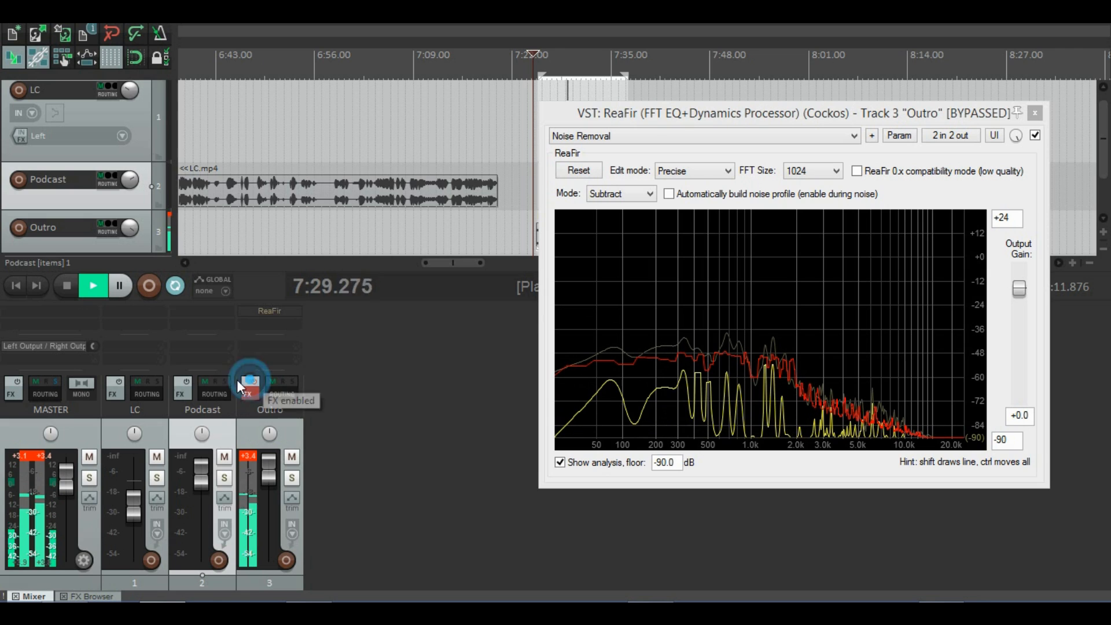
left_click(65, 285)
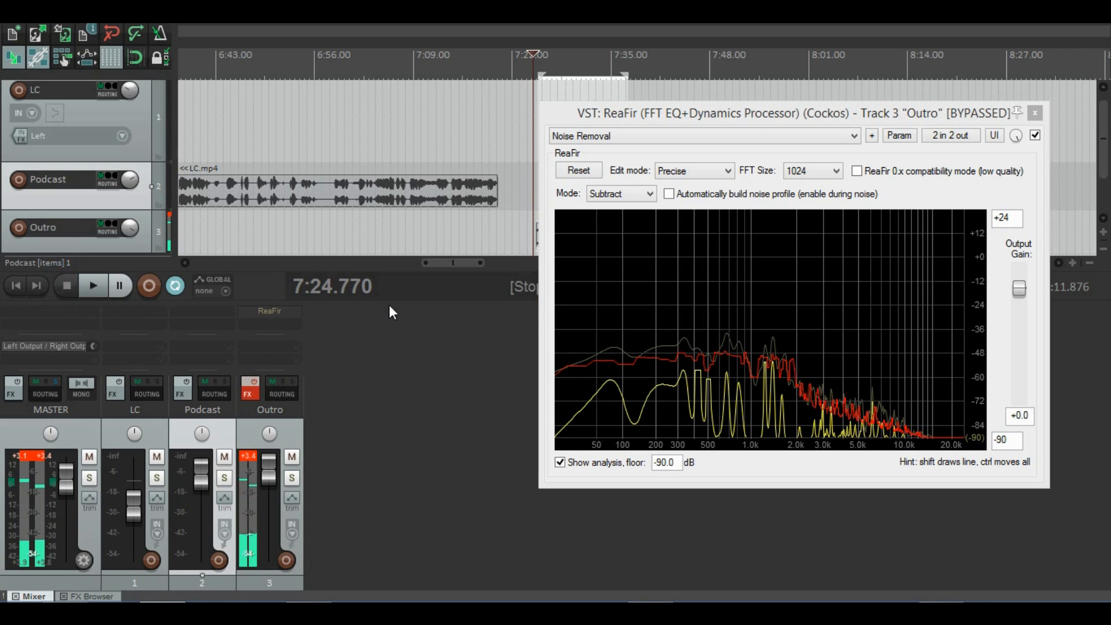
left_click(1034, 112)
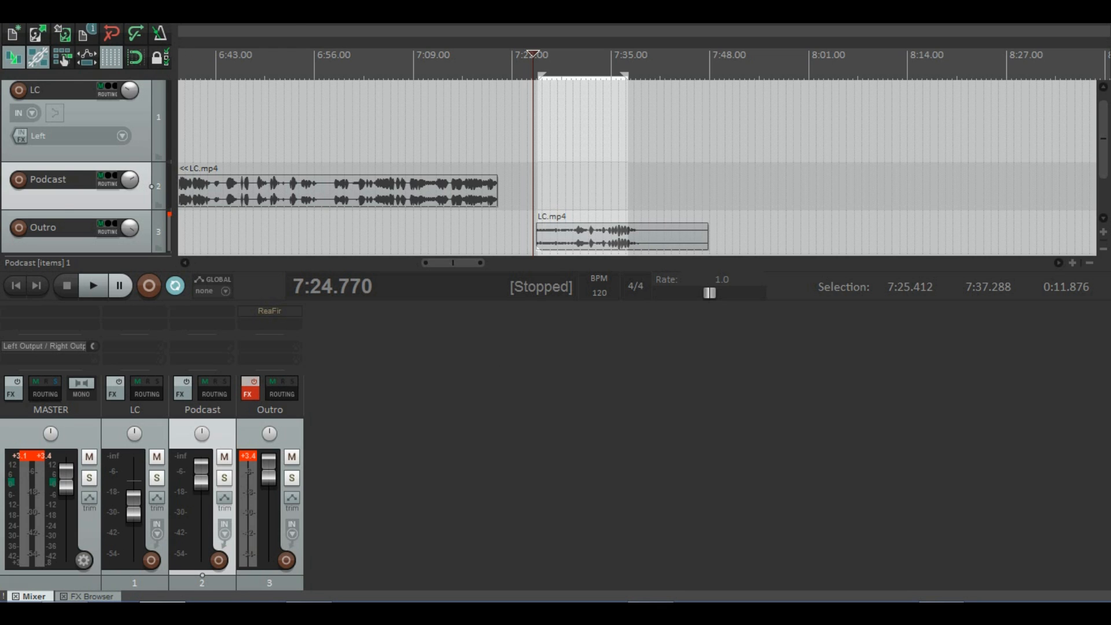
- Locate the project's Render command among the file commands
left_click(12, 12)
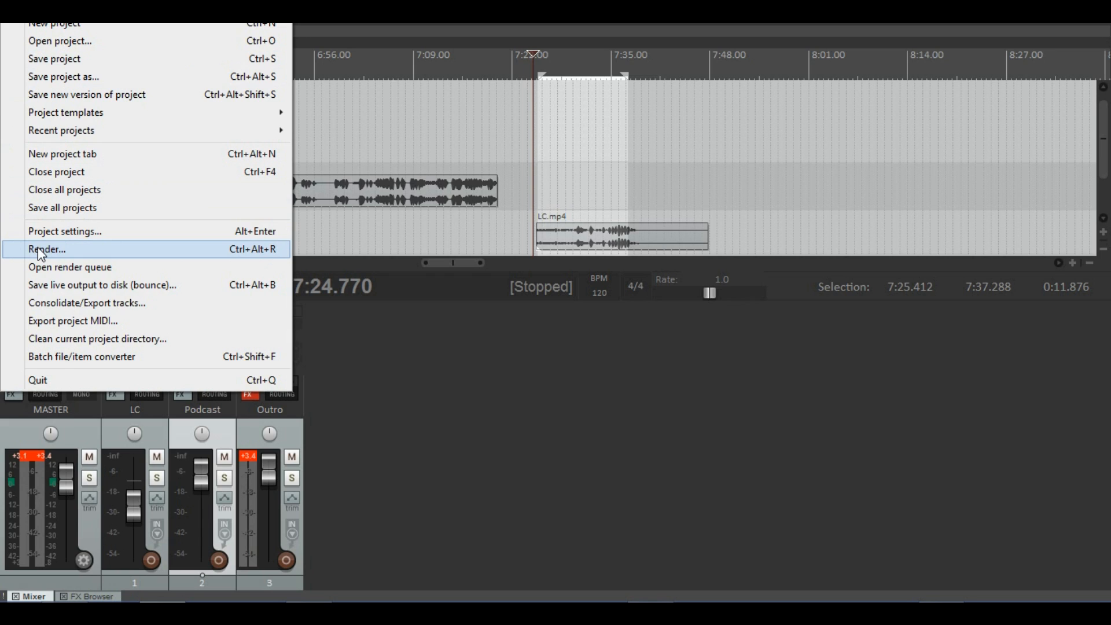
left_click(485, 421)
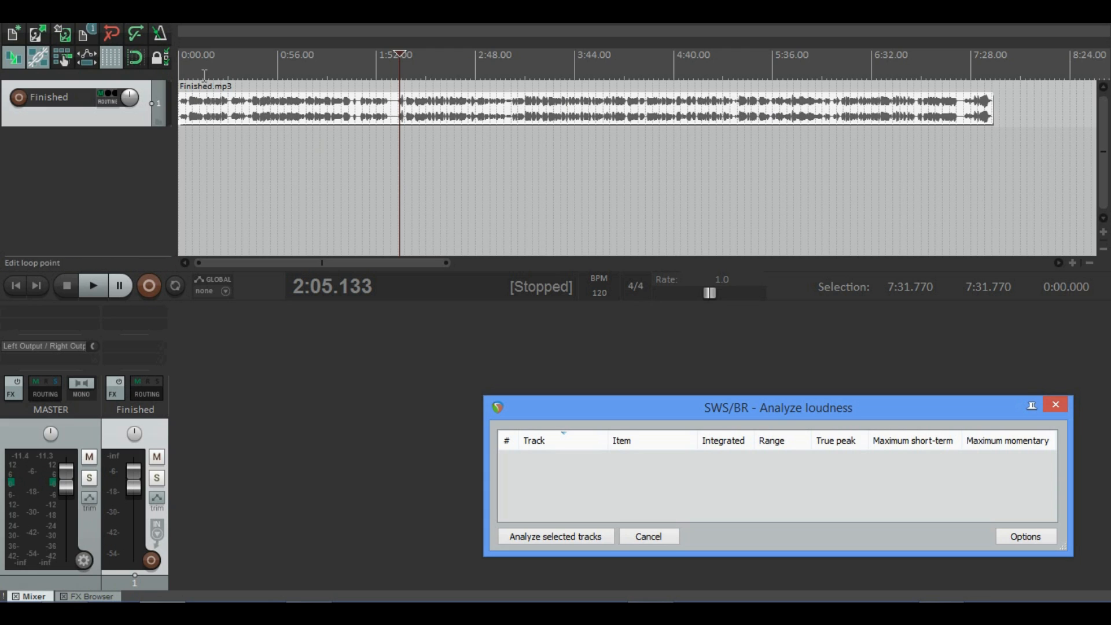
- Analyze the loudness of the selected Finished track and increase the track's height to enlarge its waveform
left_click(126, 120)
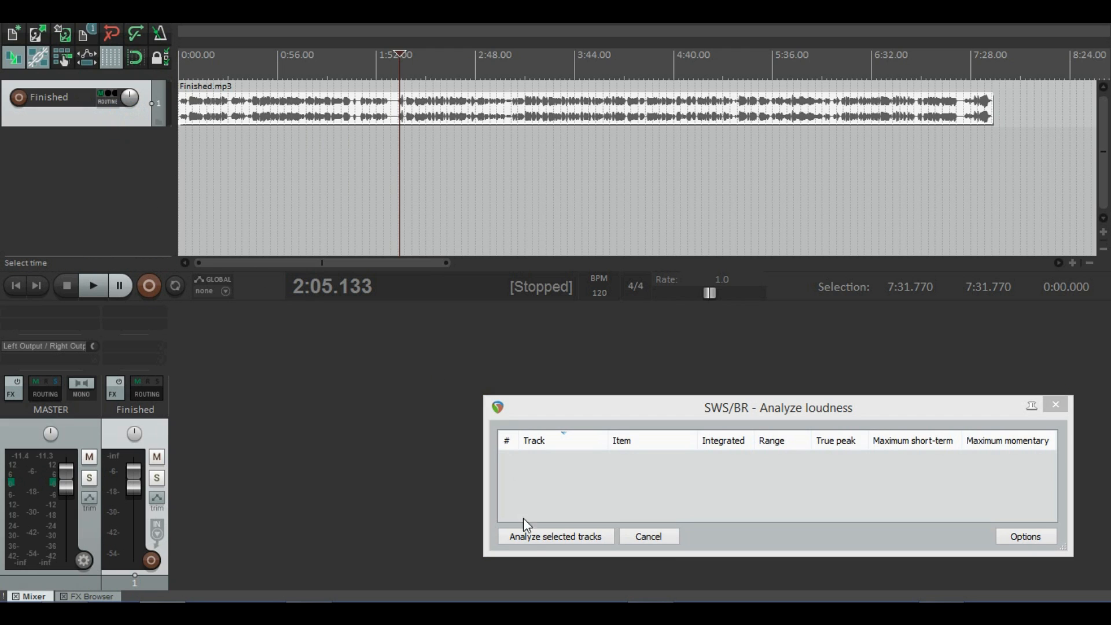
left_click(536, 538)
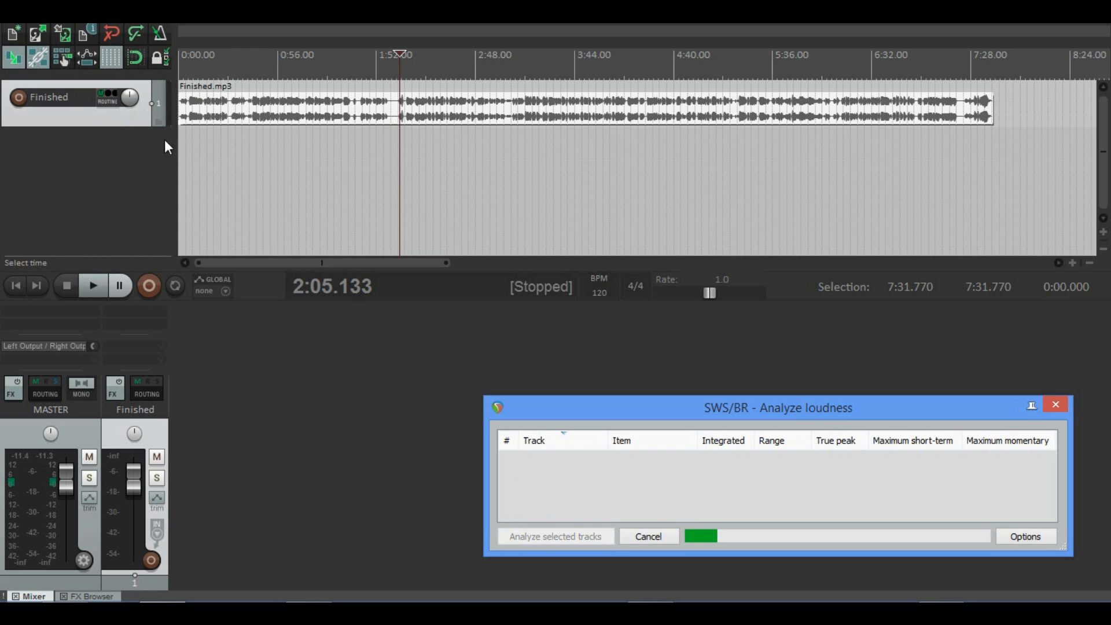
left_click_drag(140, 126, 134, 237)
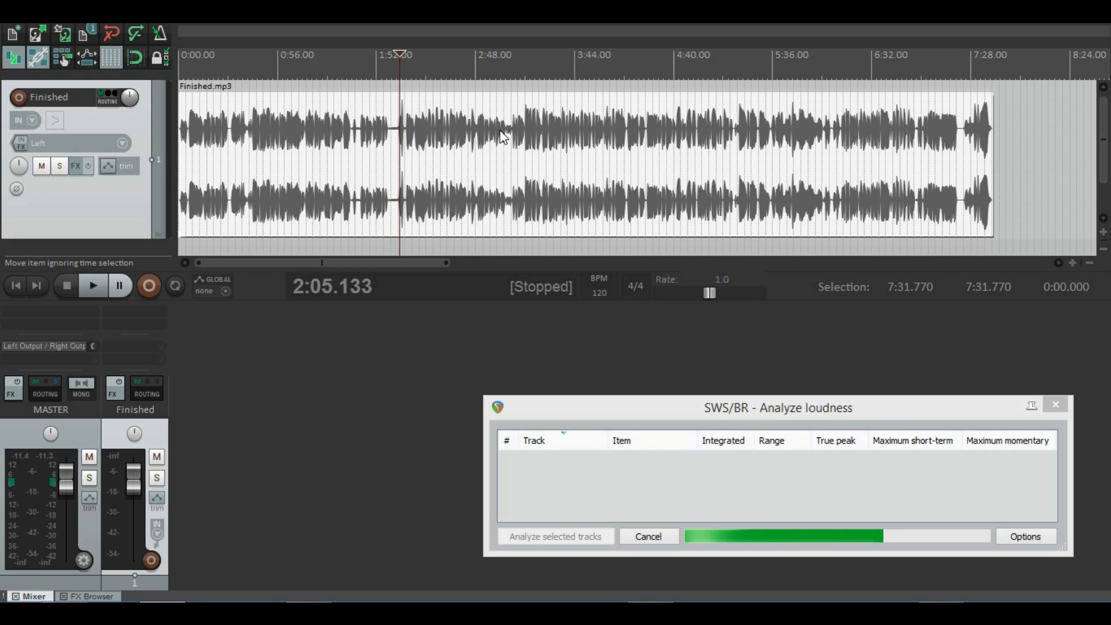
mouse_move(512, 93)
left_mouse_down()
mouse_move(511, 183)
mouse_move(515, 86)
left_mouse_up()
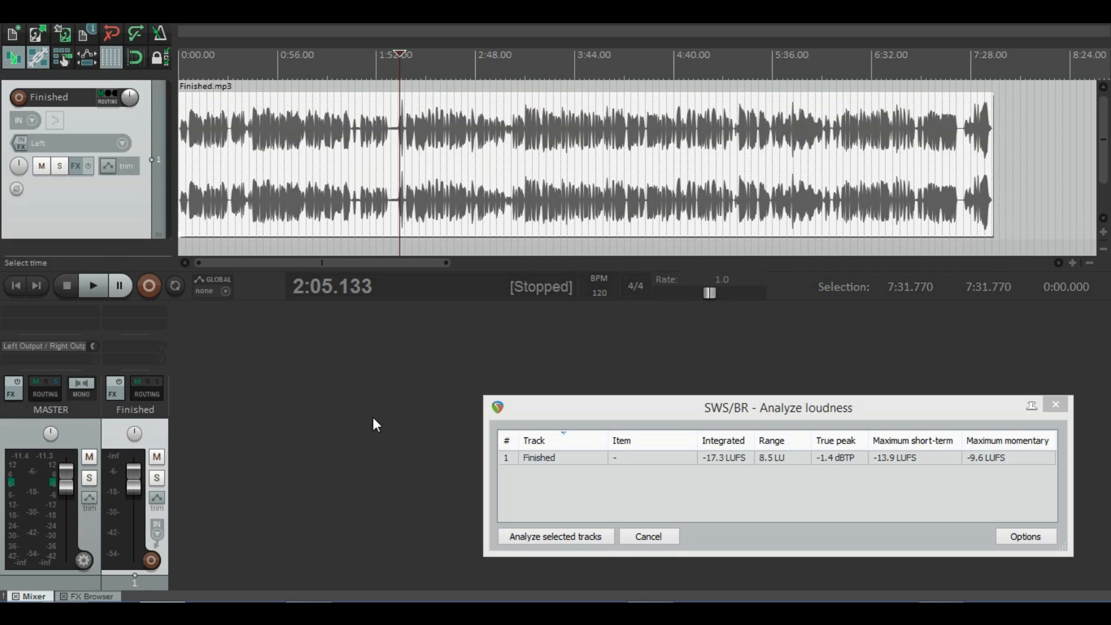